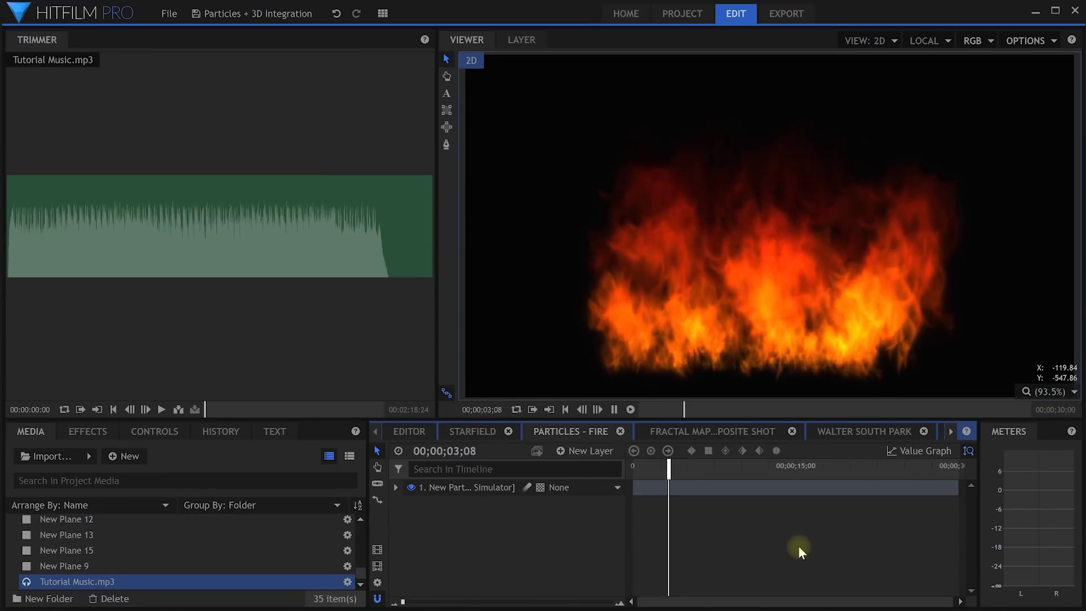
key("space")
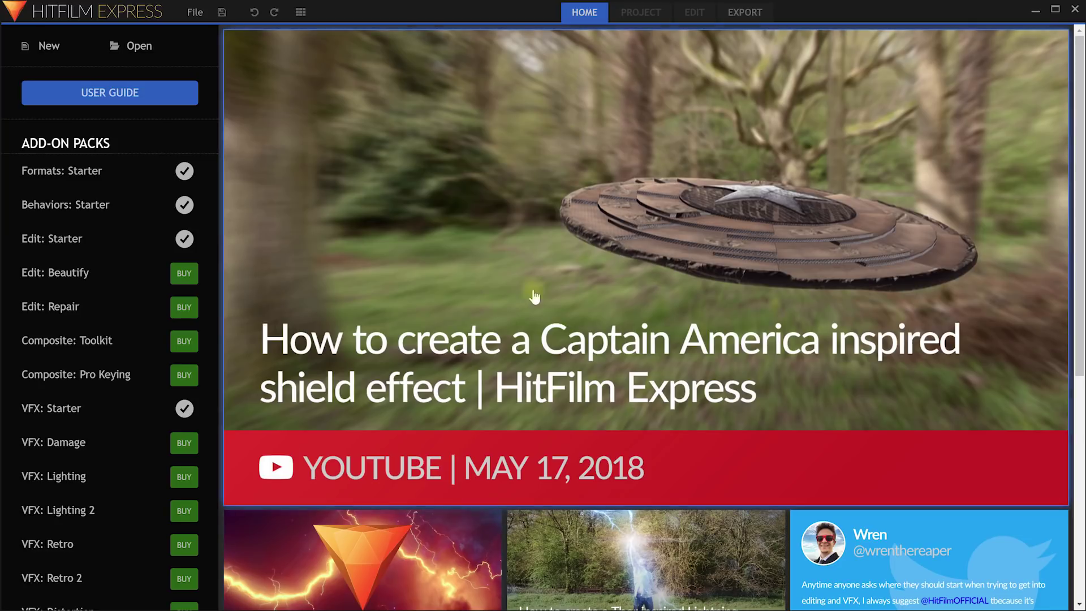
Look through the home screen's news feed and the full list of add-on packs
left_click_drag(1077, 120, 1072, 335)
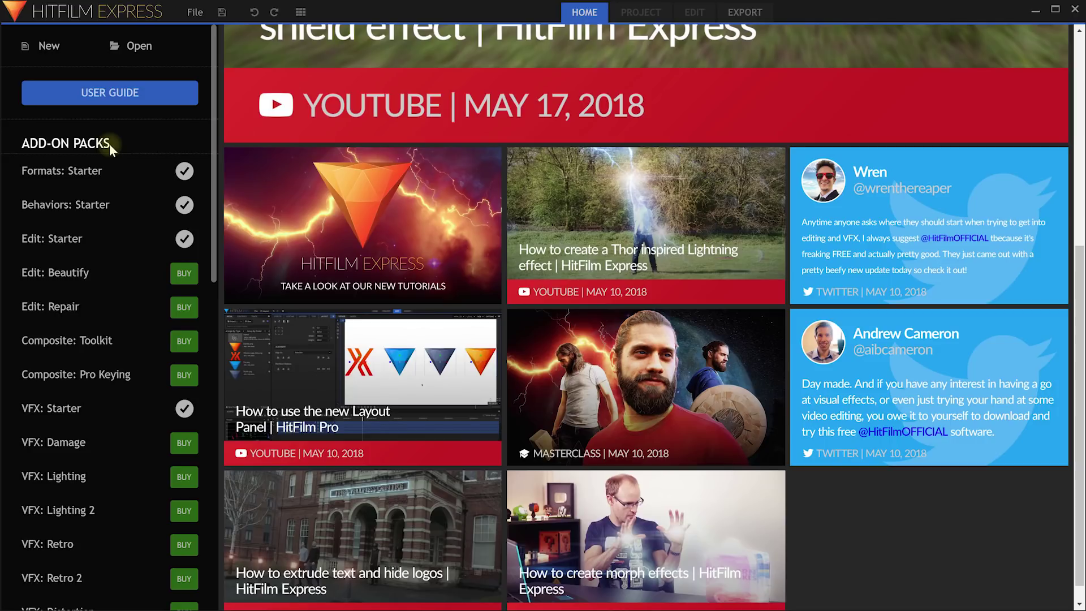
left_click_drag(215, 88, 219, 311)
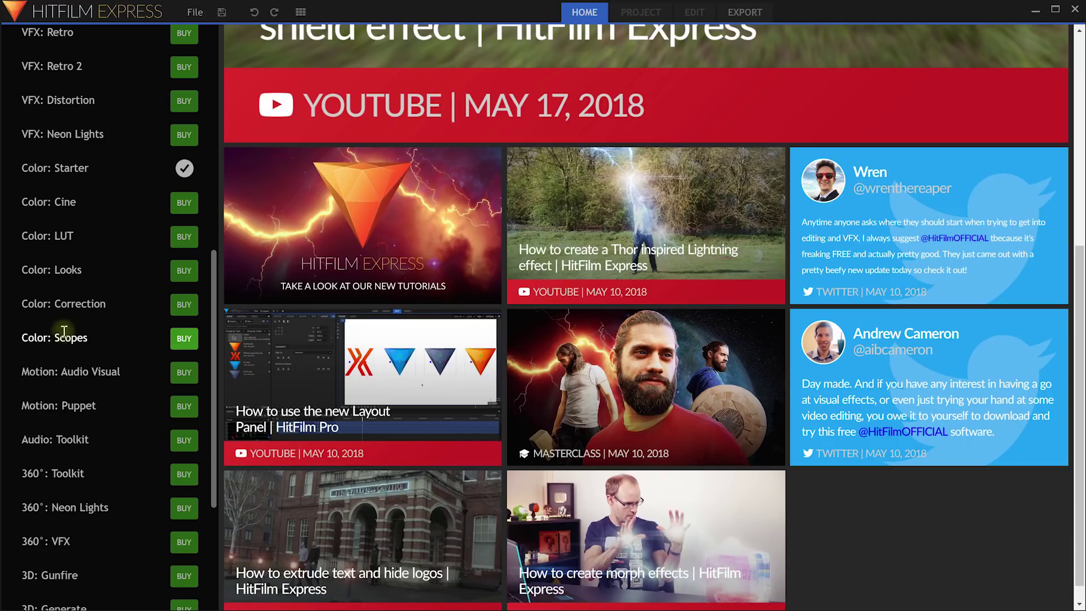
scroll(65, 334, "down", 5)
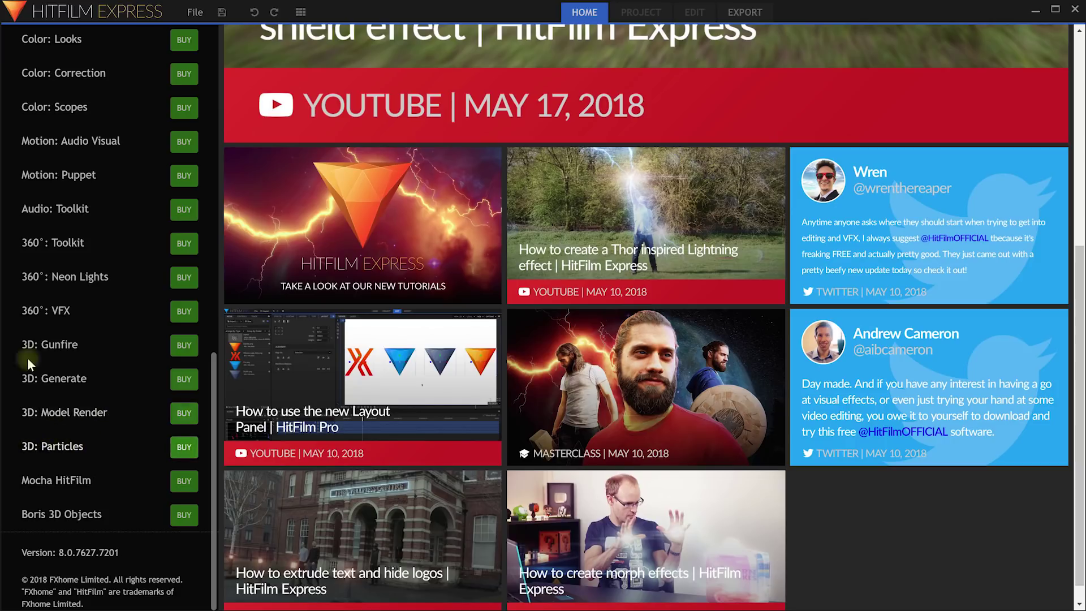
scroll(93, 397, "up", 10)
scroll(94, 397, "up", 2)
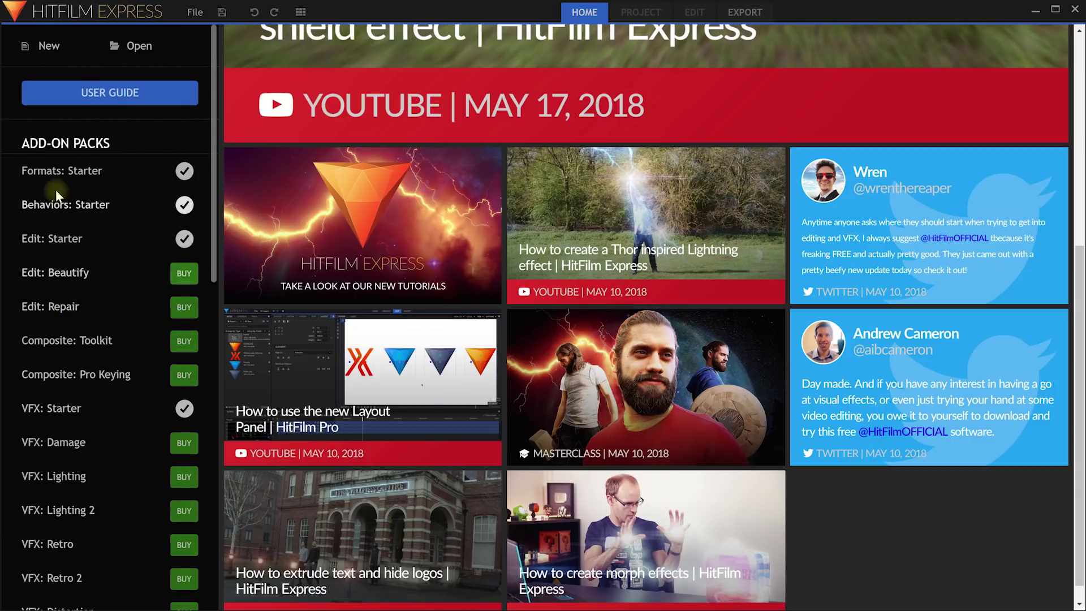
Create a new project with the 1080p Full HD @ 24 fps template and start editing it
left_click(48, 46)
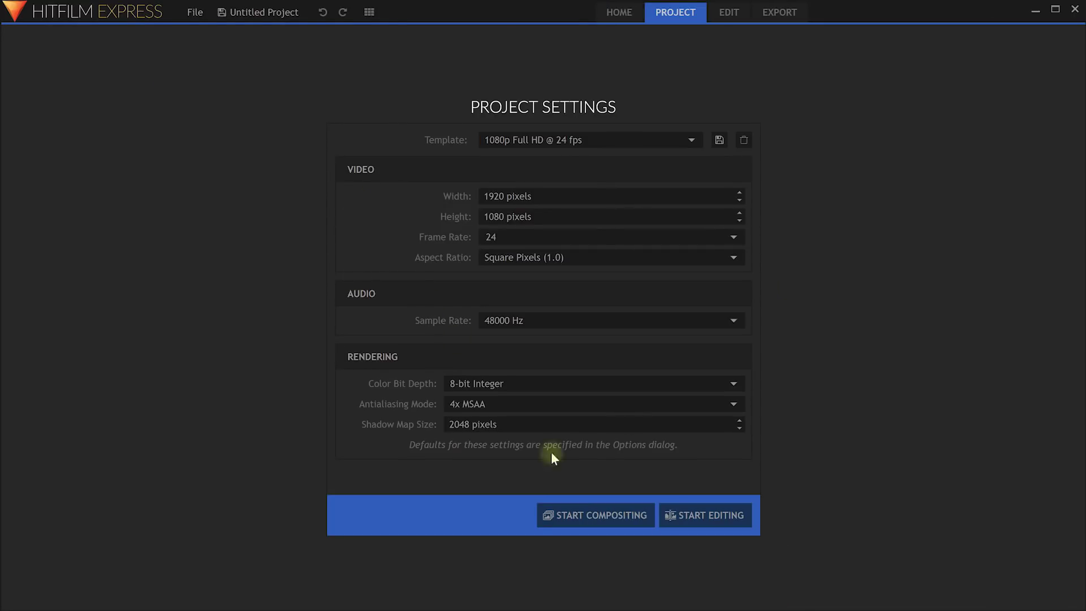
left_click(688, 139)
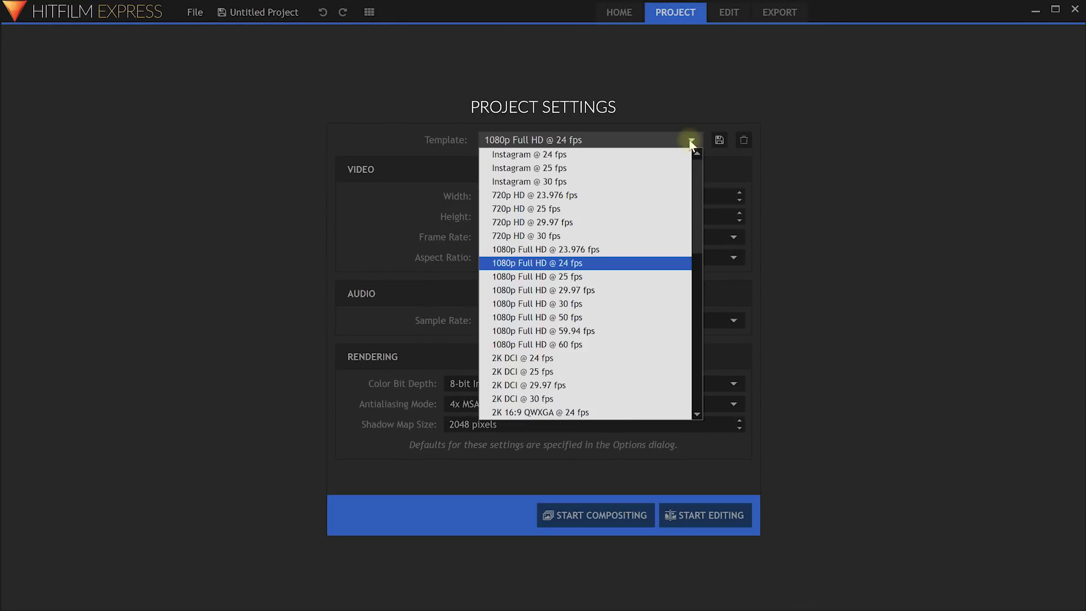
left_click_drag(694, 166, 693, 113)
left_click(692, 113)
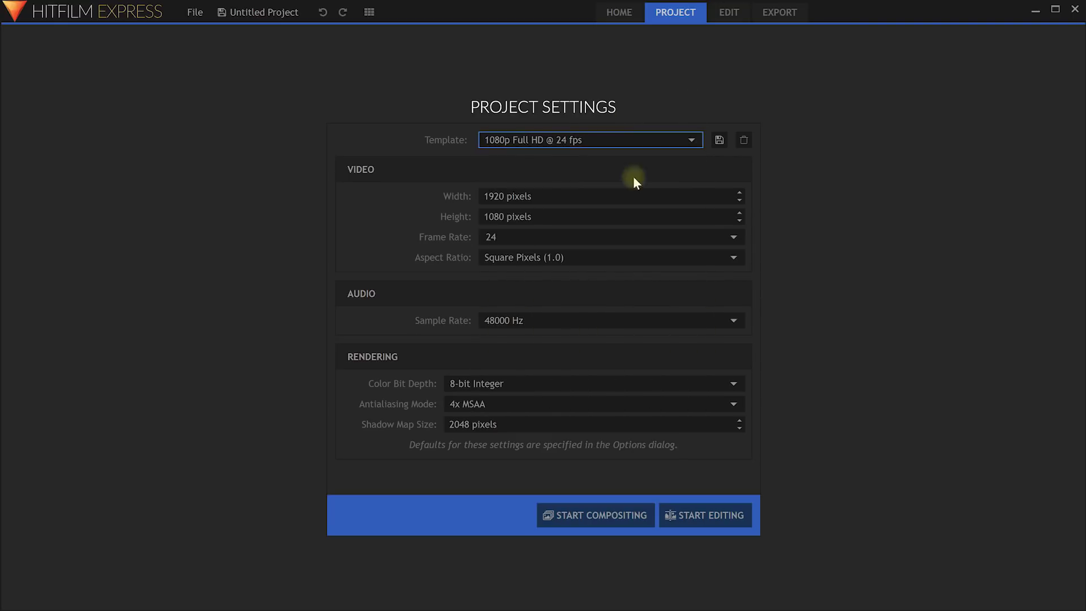
left_click(716, 514)
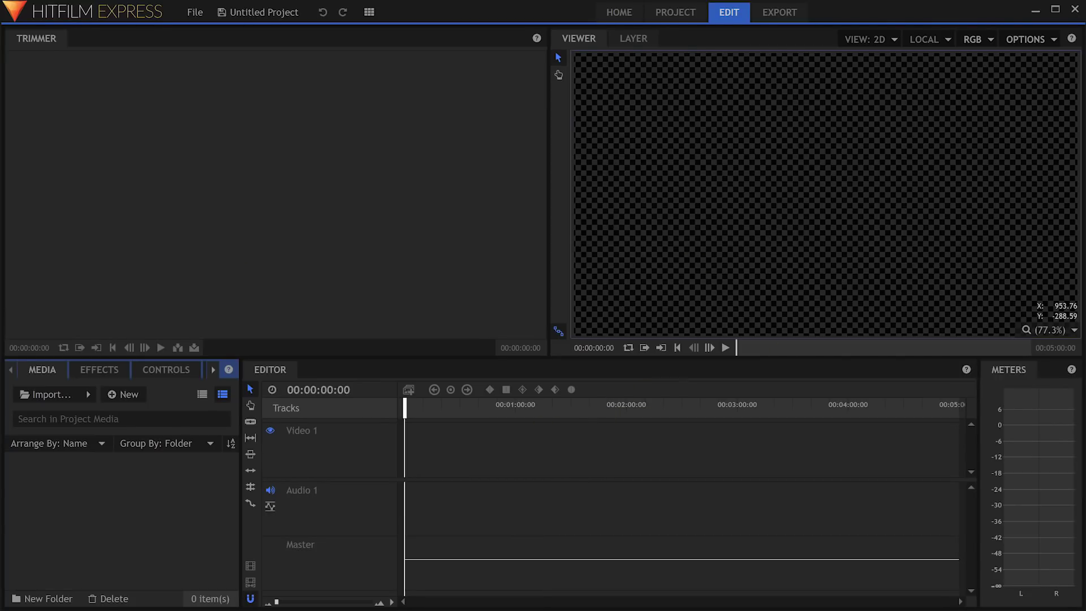
Import the clips Walter from the Roof.mp4 and Walter on the Wall.mp4 into the project media
left_click_drag(1083, 243, 90, 500)
left_click(141, 559)
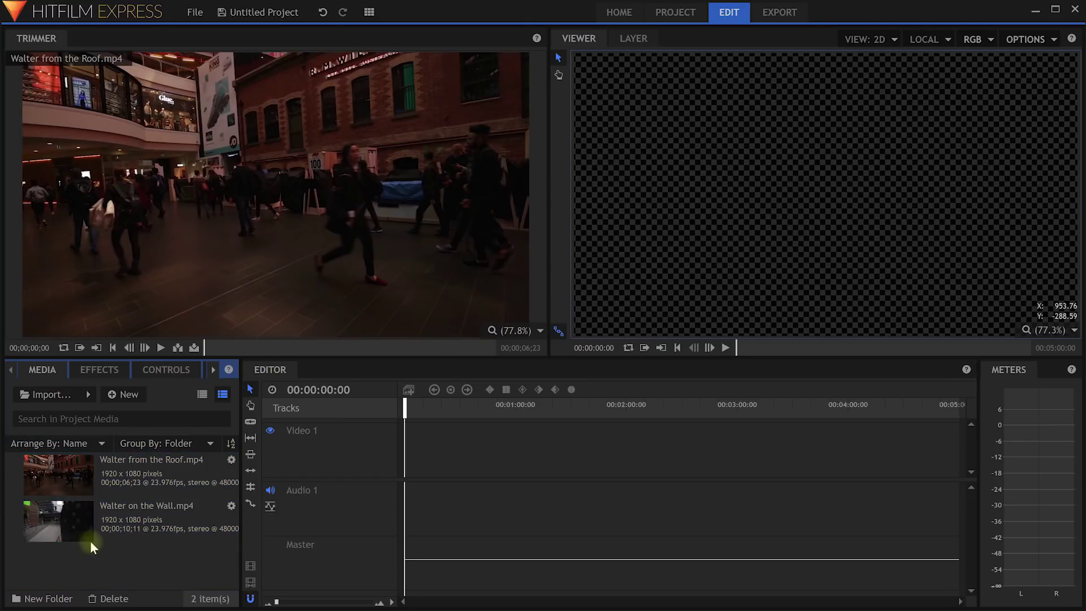
Place Walter on the Wall.mp4 at the start of the Video 1 track and set the playhead to 00;00;04;04
left_click(90, 538)
left_click_drag(380, 495, 406, 497)
left_click_drag(478, 405, 601, 413)
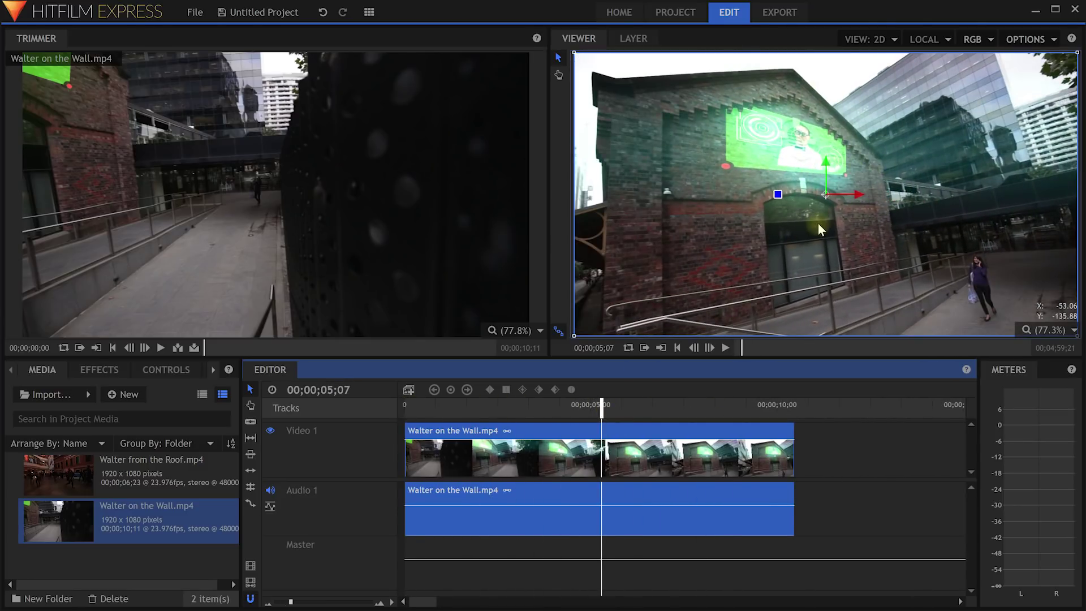
left_click_drag(603, 403, 562, 403)
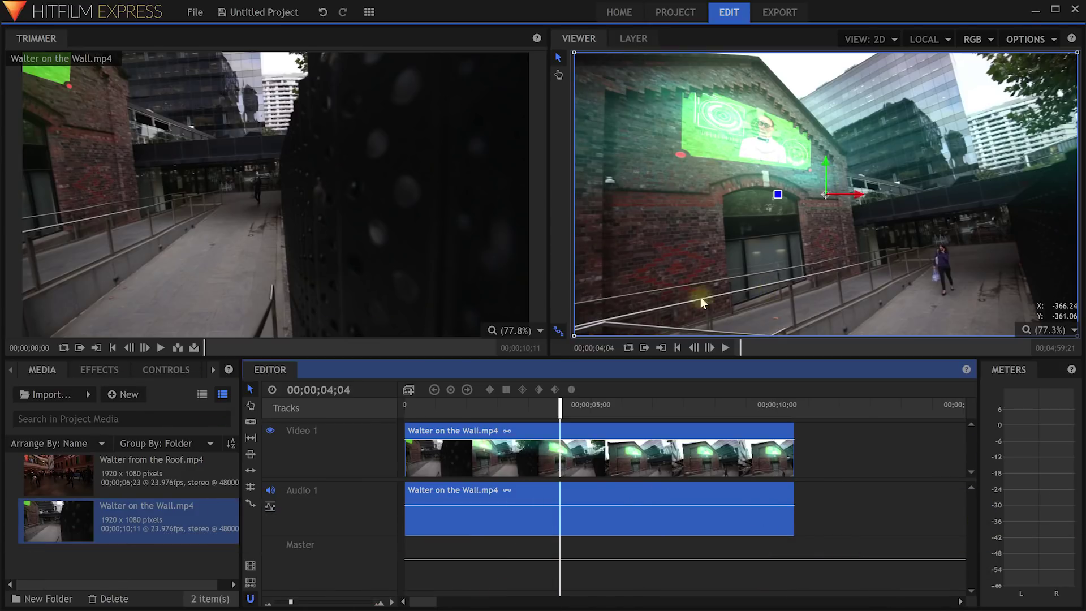
left_click(124, 394)
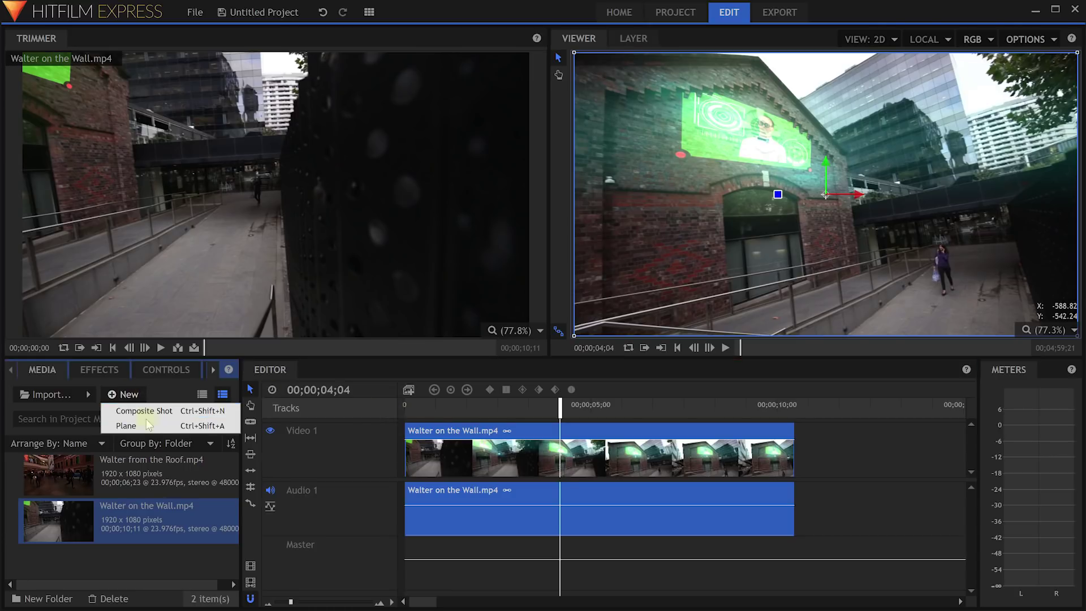
left_click(155, 391)
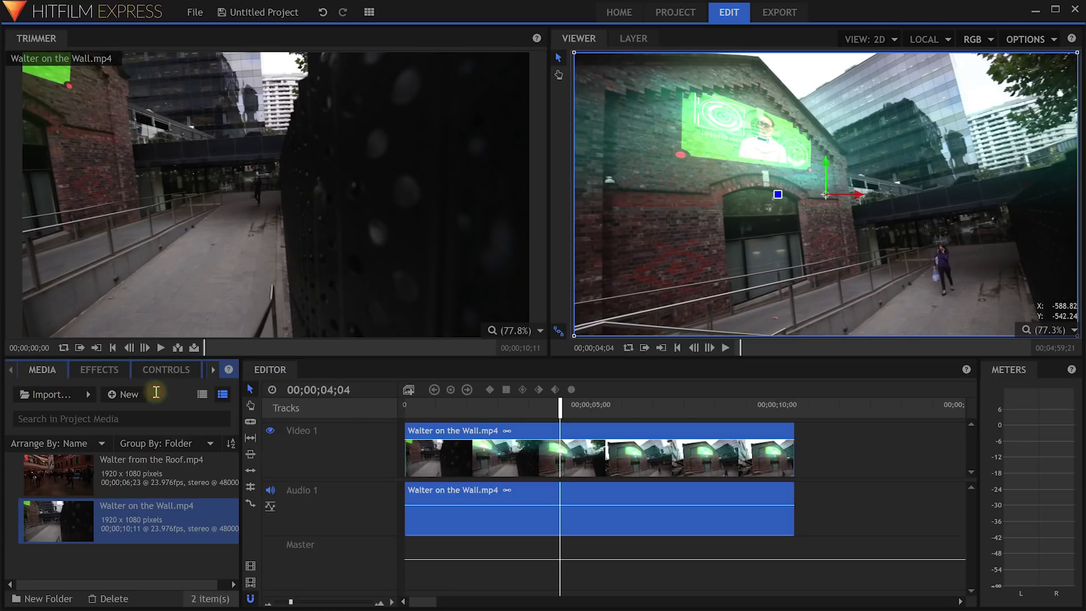
Search the effects for "text", apply the Text effect to the Walter on the Wall clip and move its text to the picture's lower-left area
left_click(101, 371)
left_click(72, 395)
type("text")
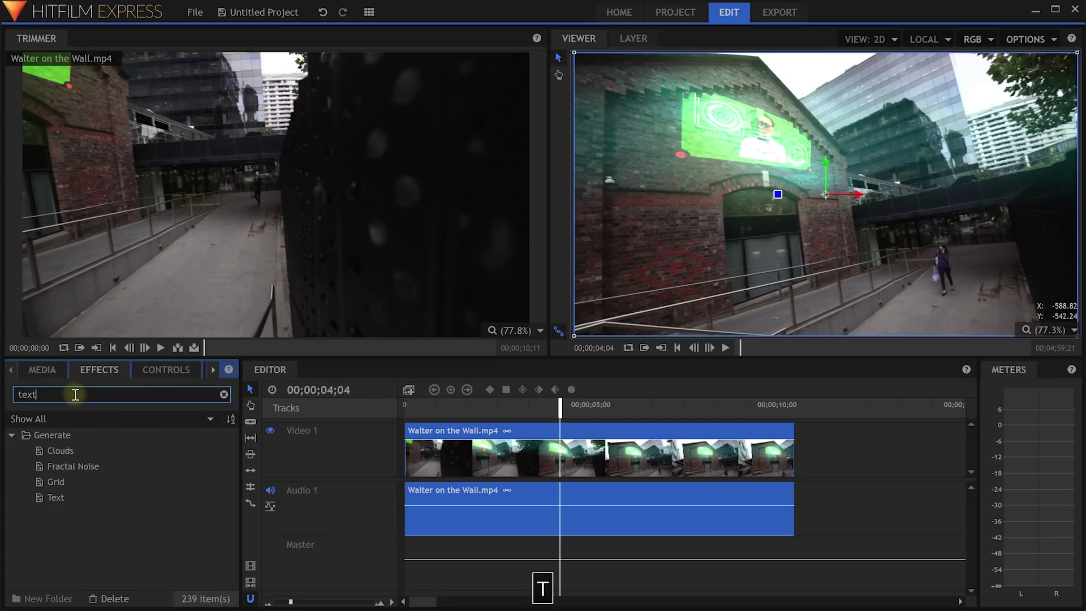
left_click_drag(58, 497, 523, 464)
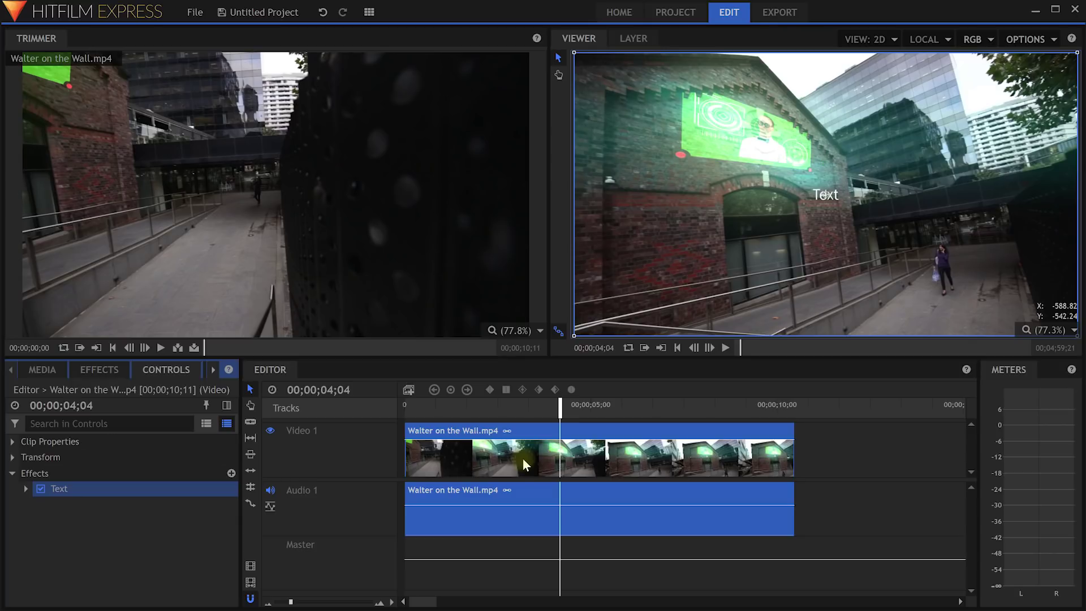
left_click_drag(827, 196, 795, 212)
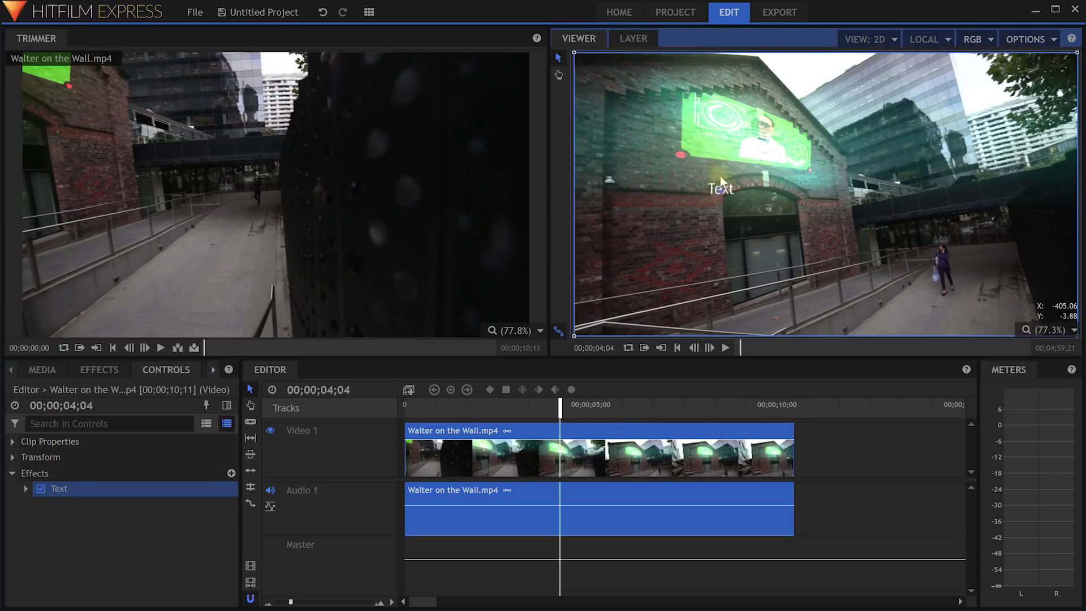
left_click_drag(648, 238, 602, 278)
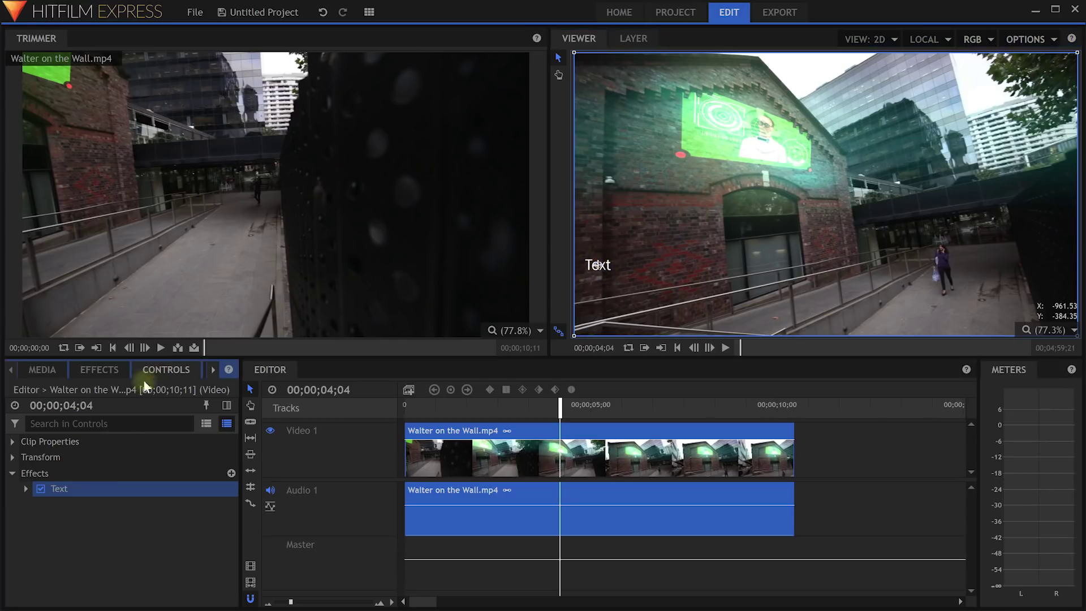
Change the effect's text to "Big Walter is Watching You!" and position it on the brick wall just below the green projection
left_click_drag(242, 451, 292, 451)
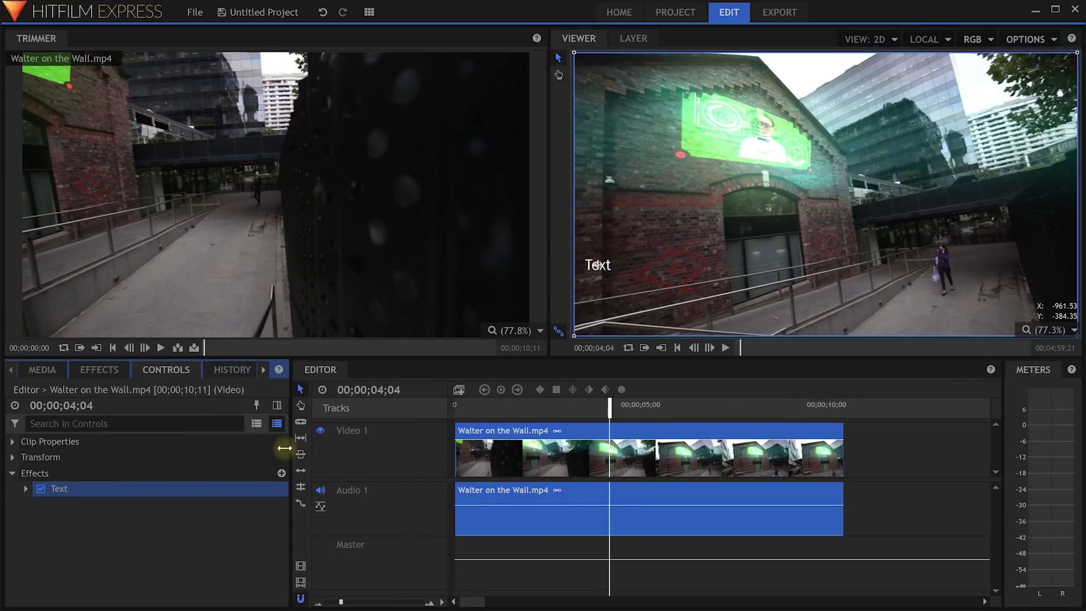
left_click(26, 488)
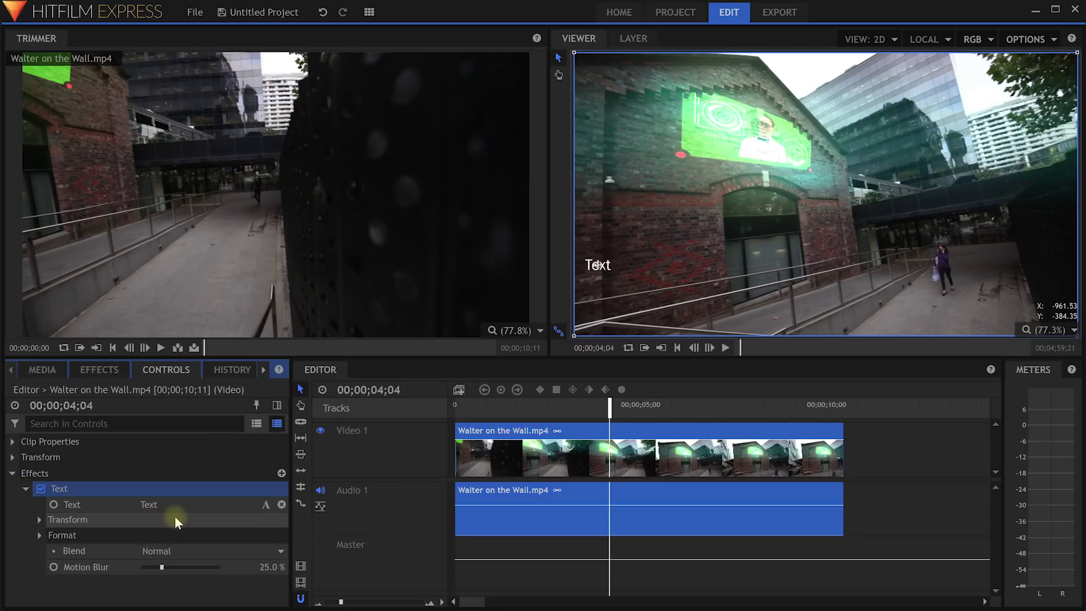
left_click(266, 505)
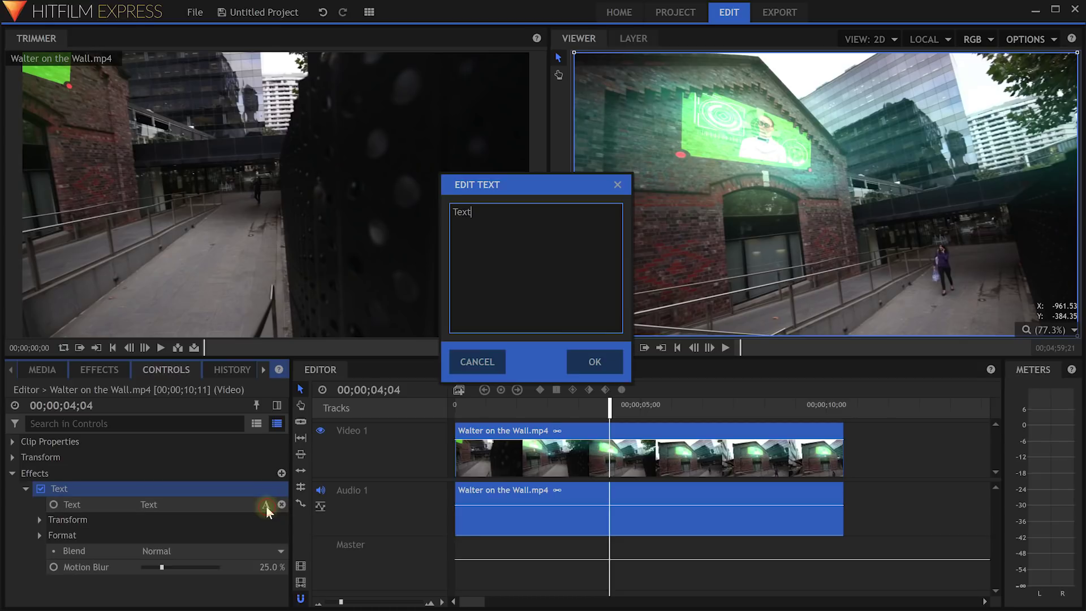
left_click_drag(502, 196, 300, 176)
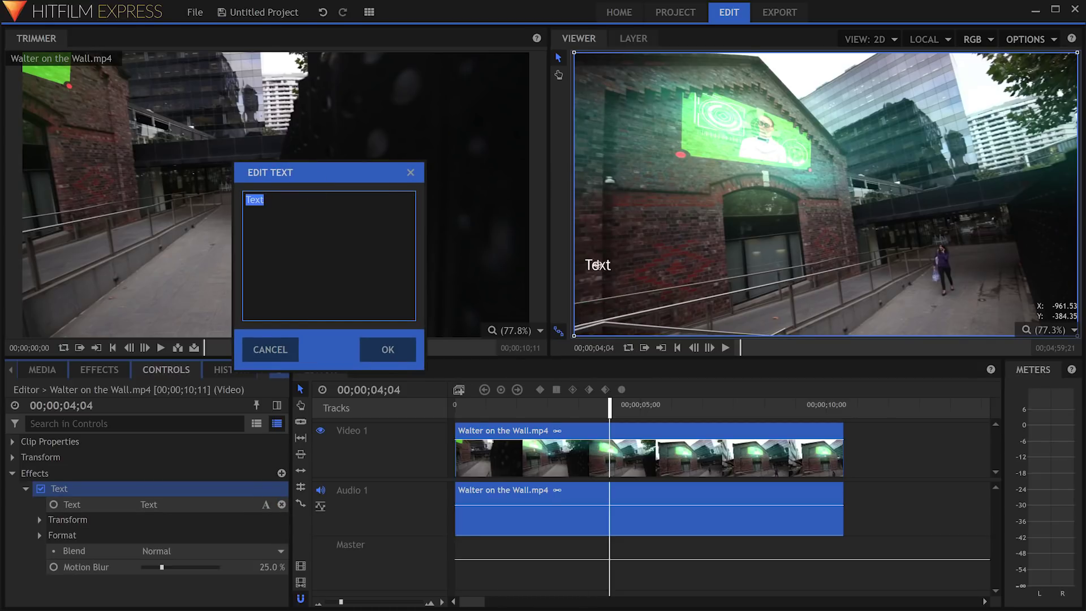
type("Big Walter is Watching You!")
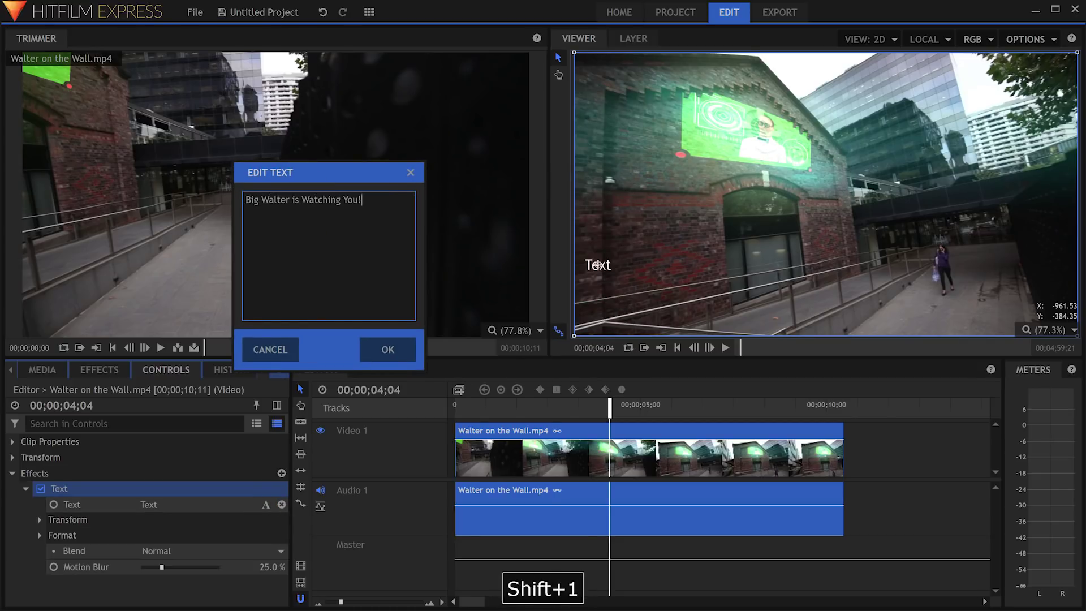
left_click(389, 348)
left_click_drag(602, 270, 690, 191)
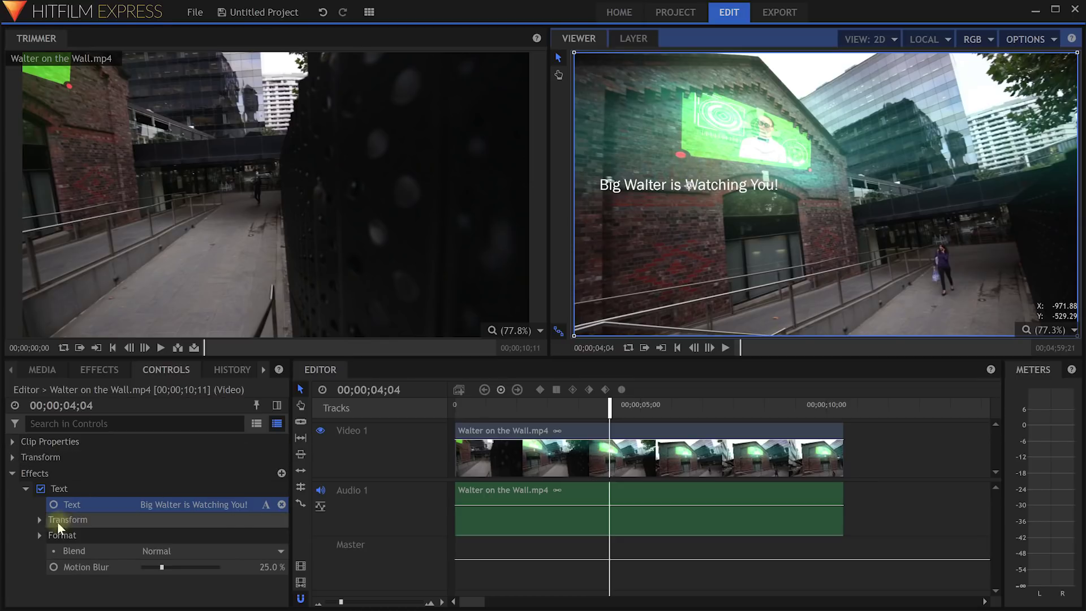
Format the text with the Ebrima font in Bold style at a font size of 87.2 px
left_click(39, 534)
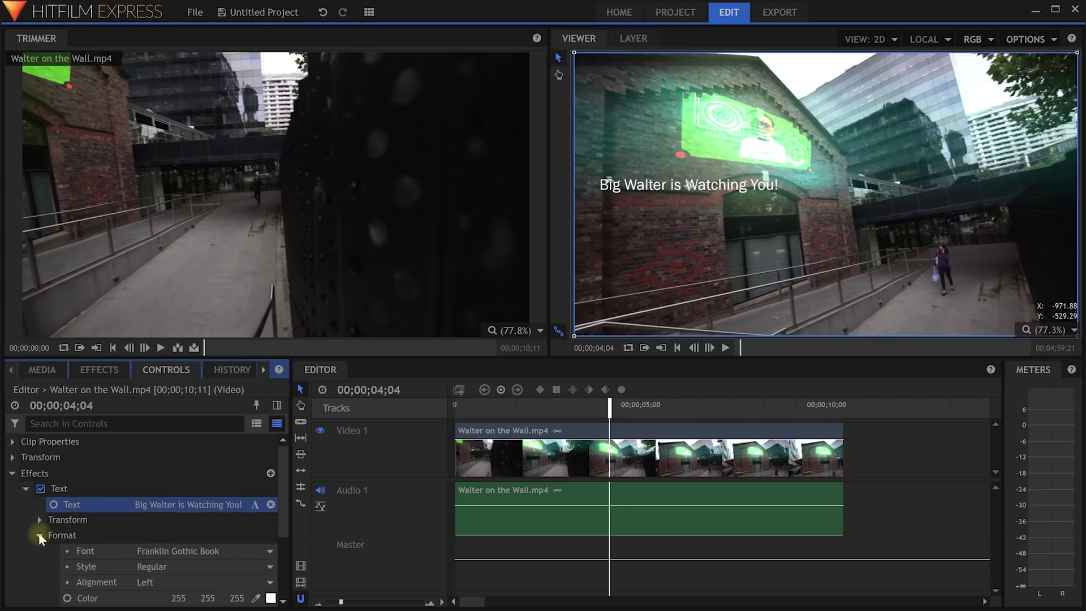
scroll(39, 531, "down", 3)
left_click(267, 466)
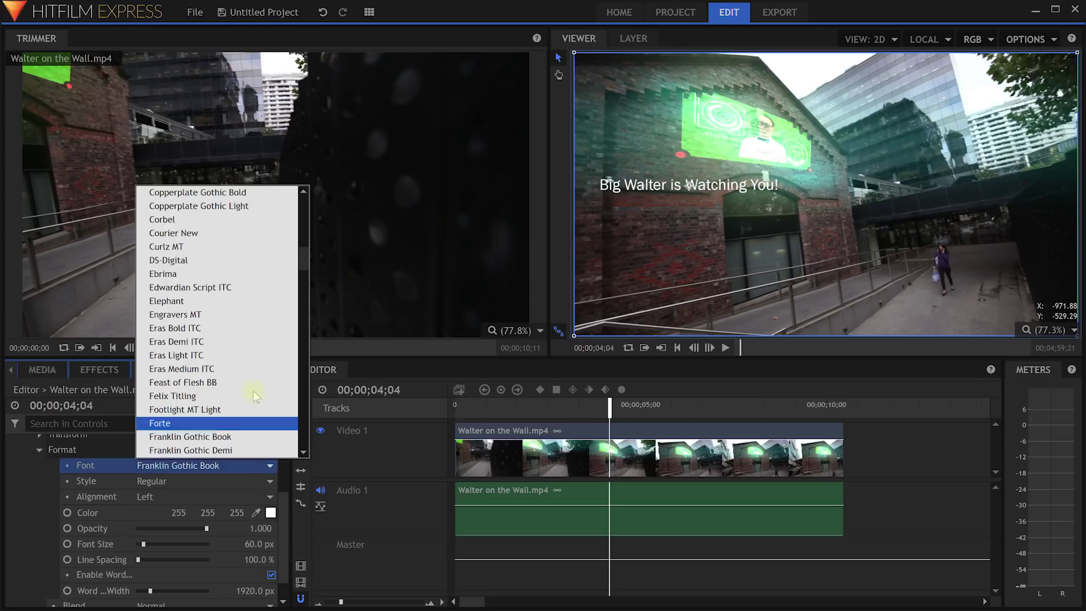
left_click(213, 271)
left_click(258, 479)
left_click(222, 509)
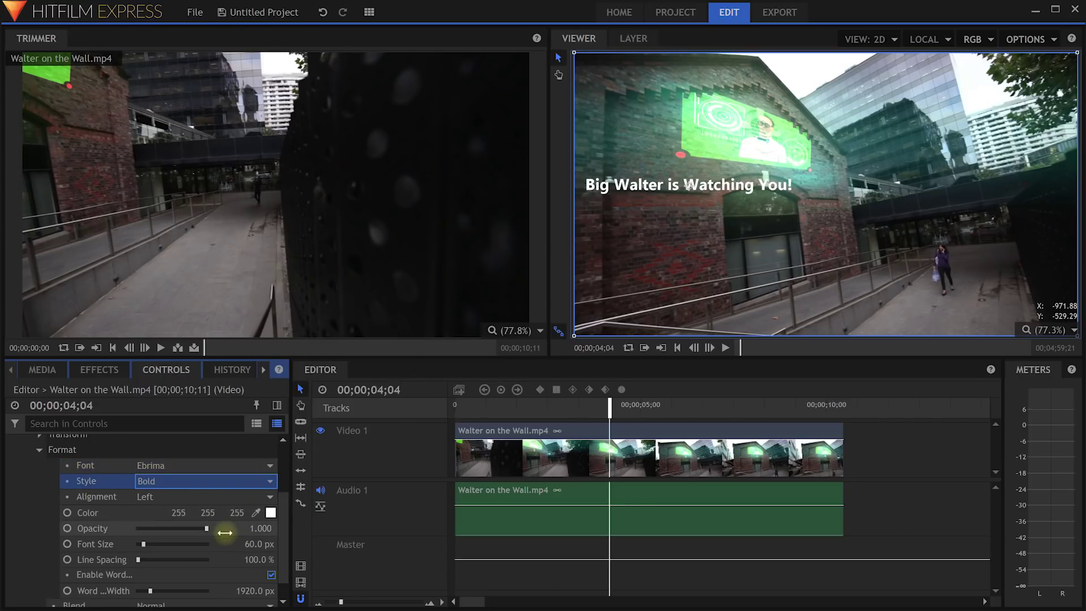
left_click_drag(145, 542, 145, 542)
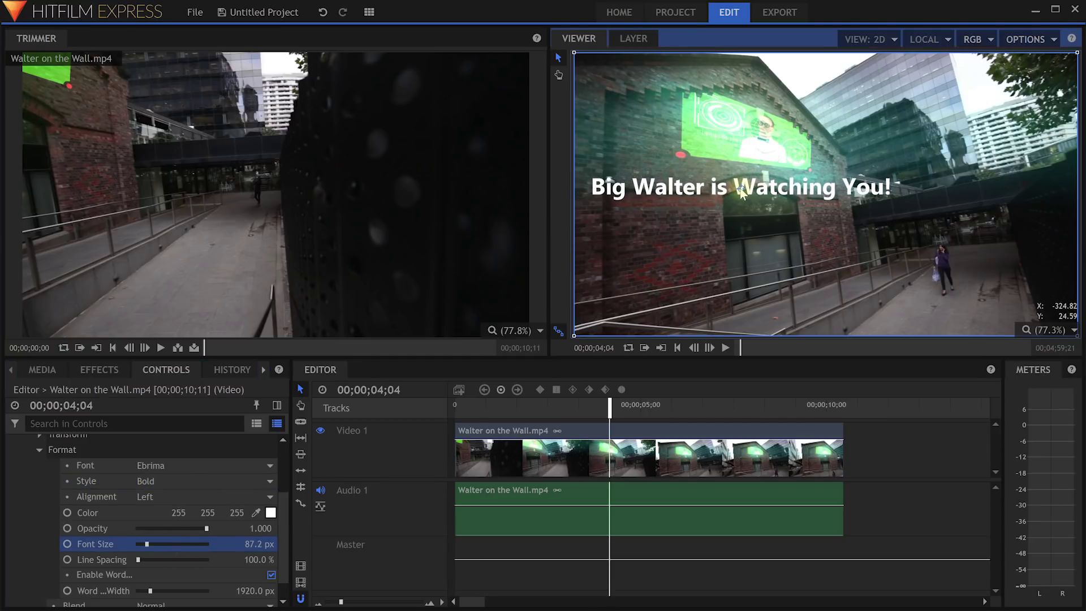
Review the blend modes available for the Text effect and keep Normal
scroll(134, 524, "down", 1)
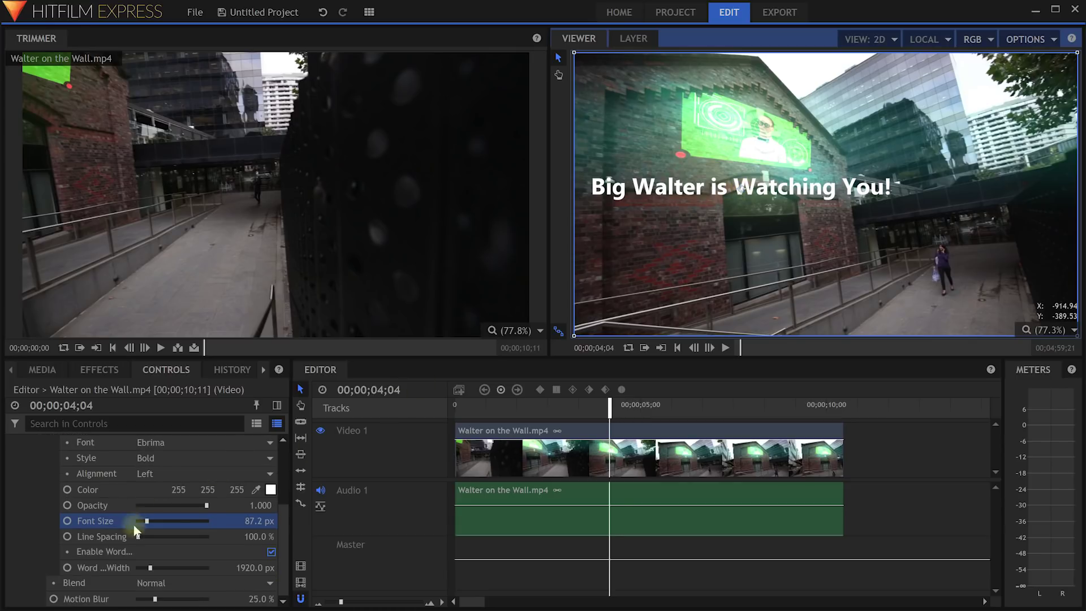
left_click(151, 583)
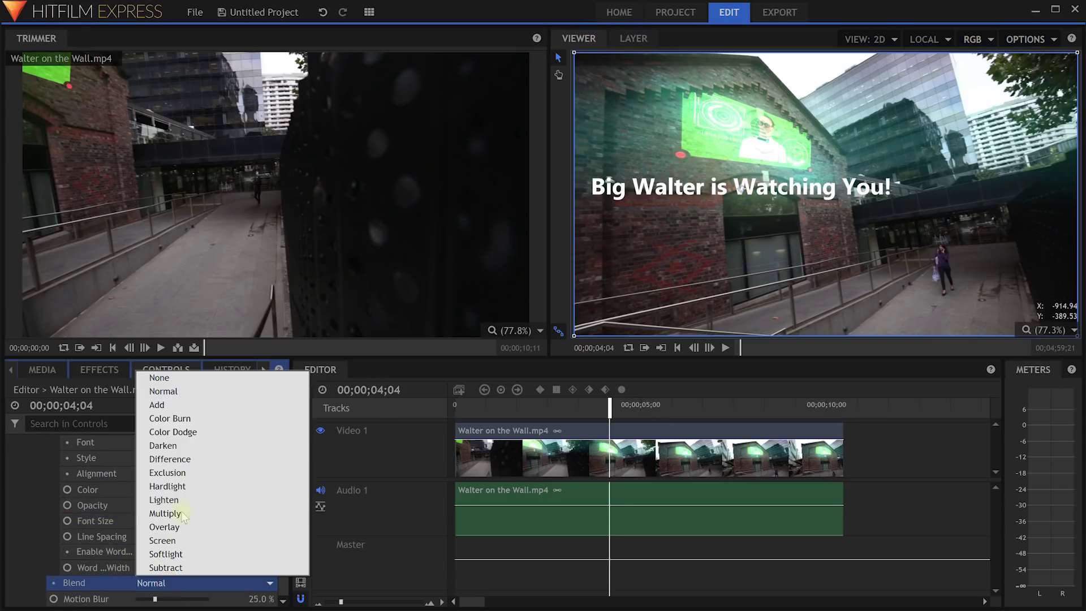
left_click(170, 390)
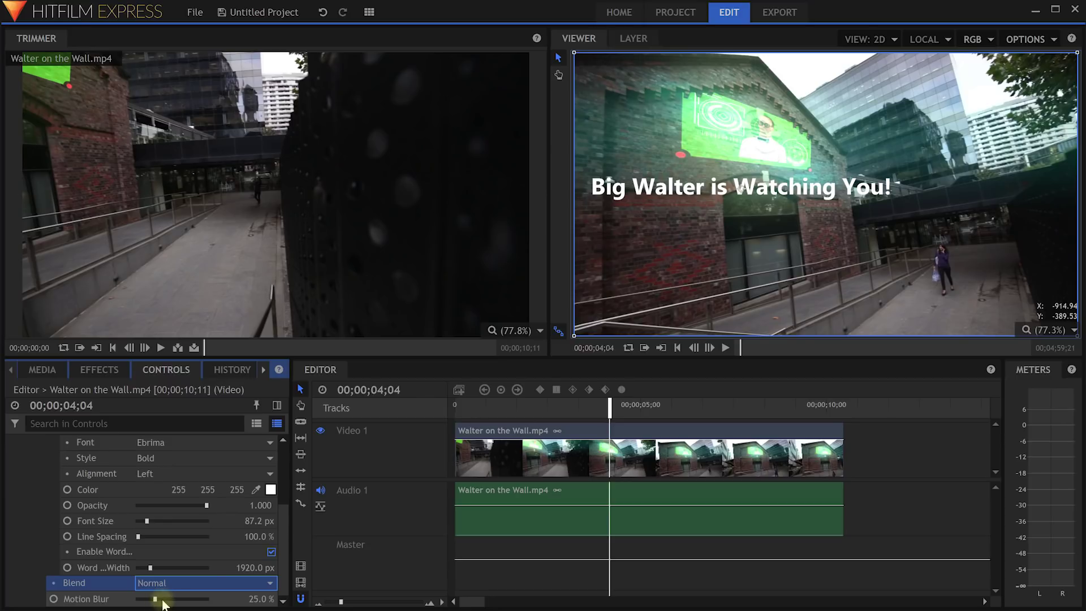
Play back the clip from near its start to check the text over the moving footage
left_click_drag(607, 412, 471, 409)
key("space")
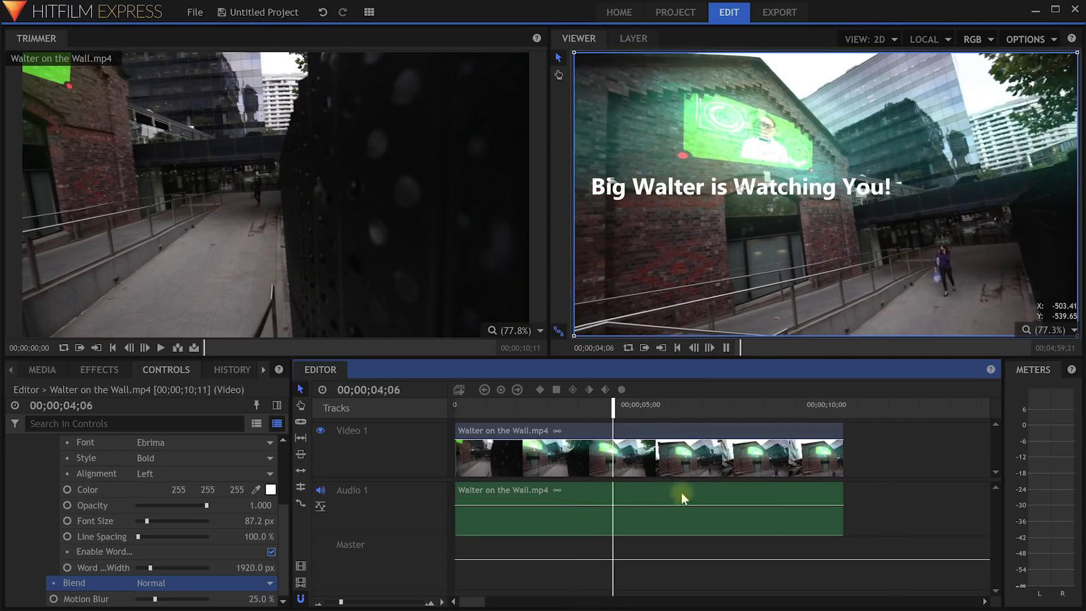
key("space")
Set the playhead to 00;00;03;17 and nudge the text slightly upward on the brick wall
left_click_drag(649, 412, 592, 411)
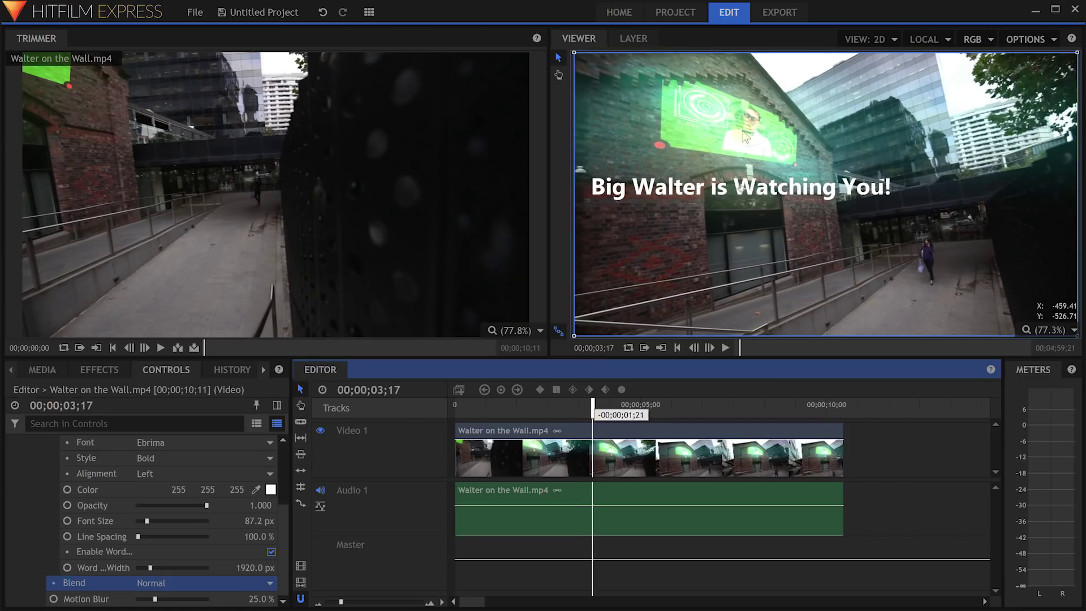
left_click_drag(746, 192, 740, 188)
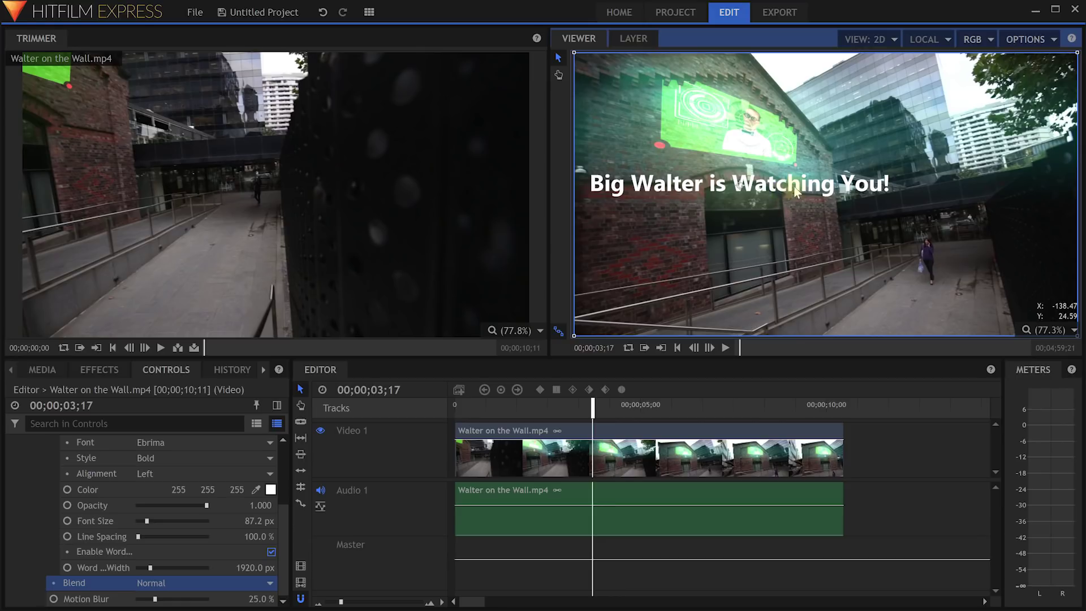
left_click(168, 370)
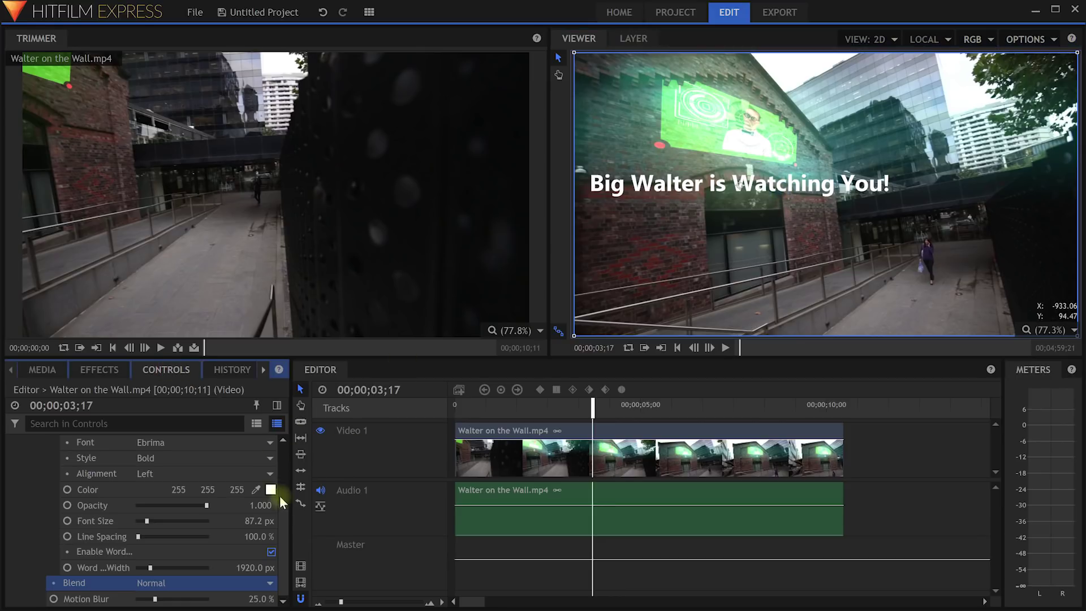
Keyframe the text's Position Offset at 00;00;03;17, and at 00;00;03;03 shift it horizontally to -2969.4, fully out of frame
scroll(279, 491, "up", 4)
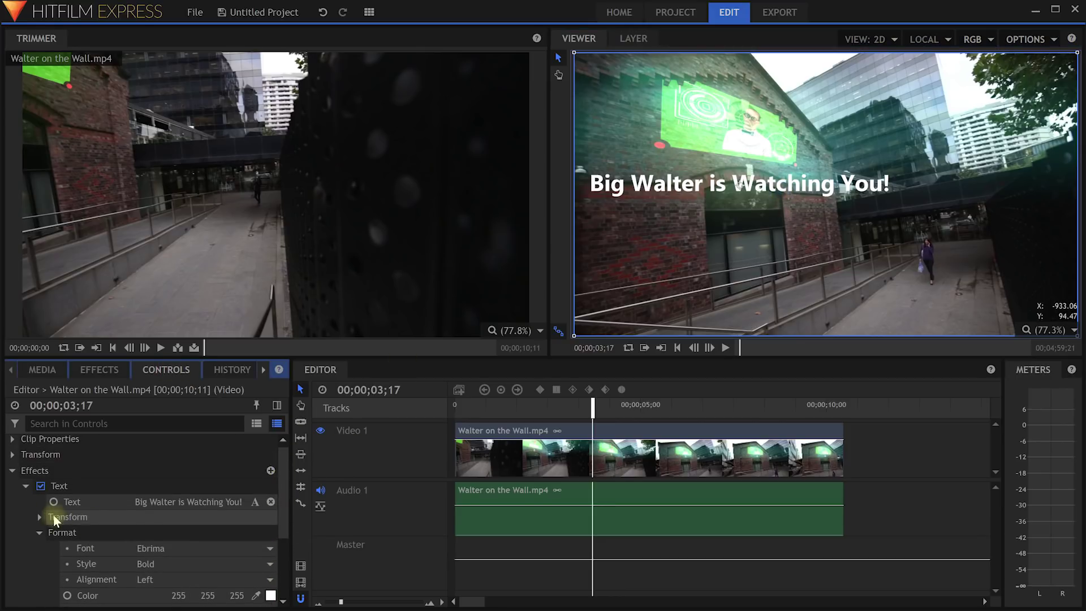
left_click(39, 517)
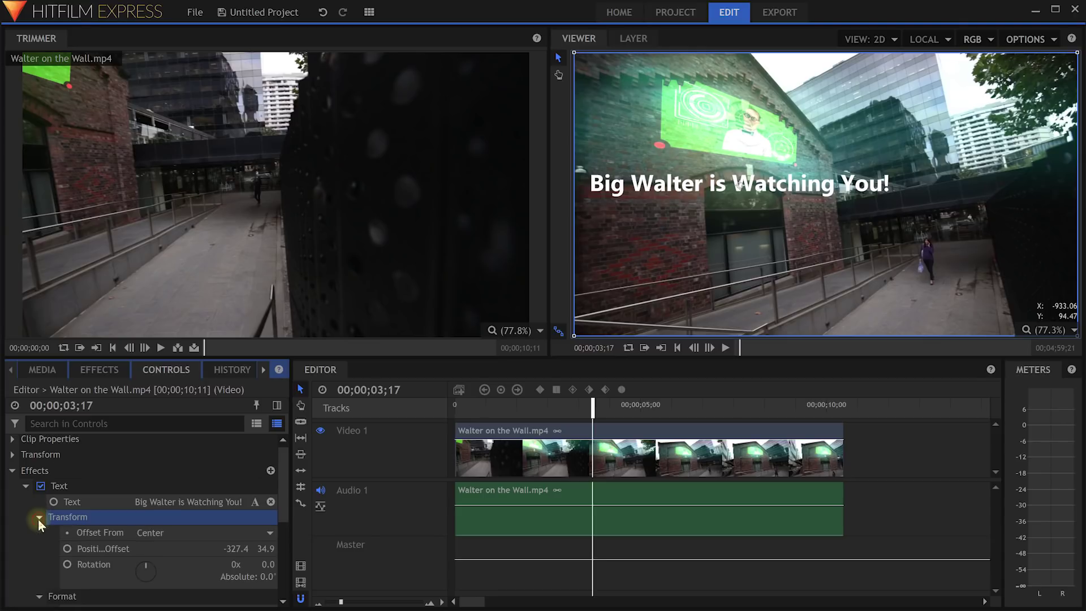
scroll(40, 516, "down", 1)
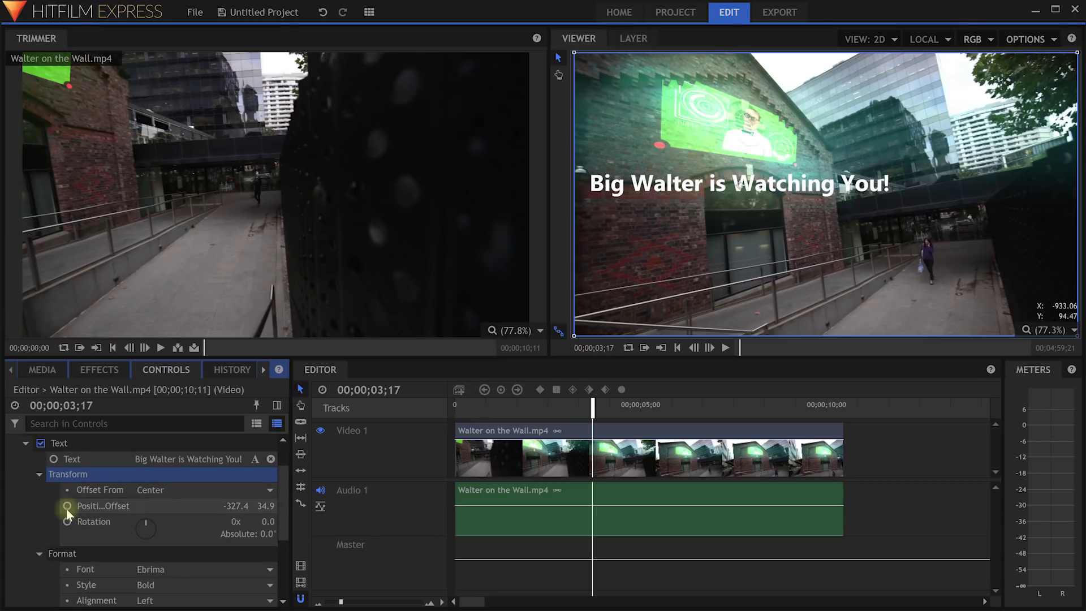
left_click(66, 505)
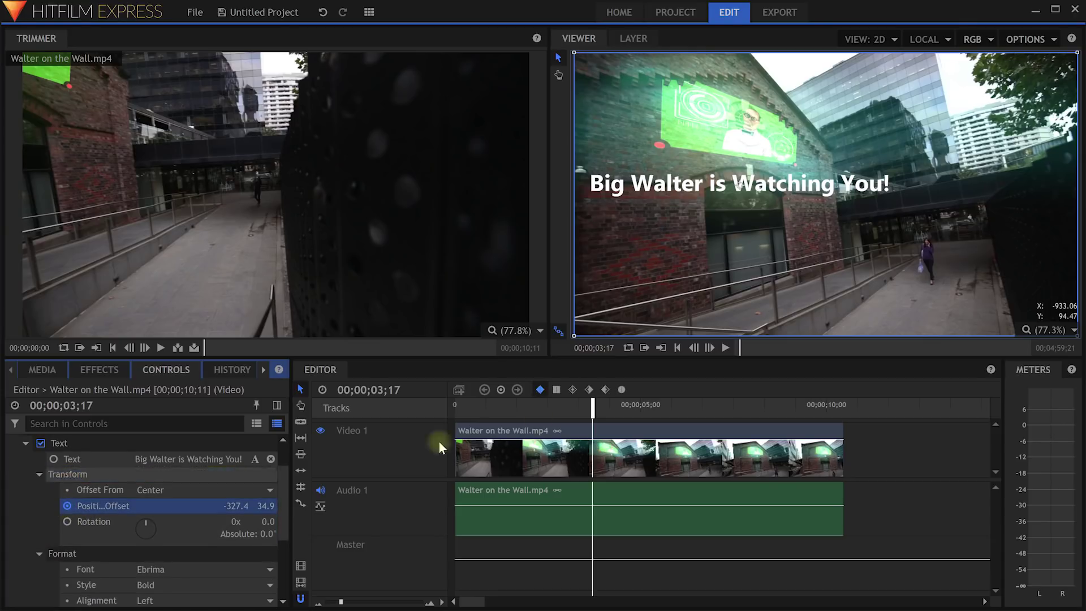
left_click_drag(593, 408, 571, 408)
left_click_drag(231, 506, 190, 507)
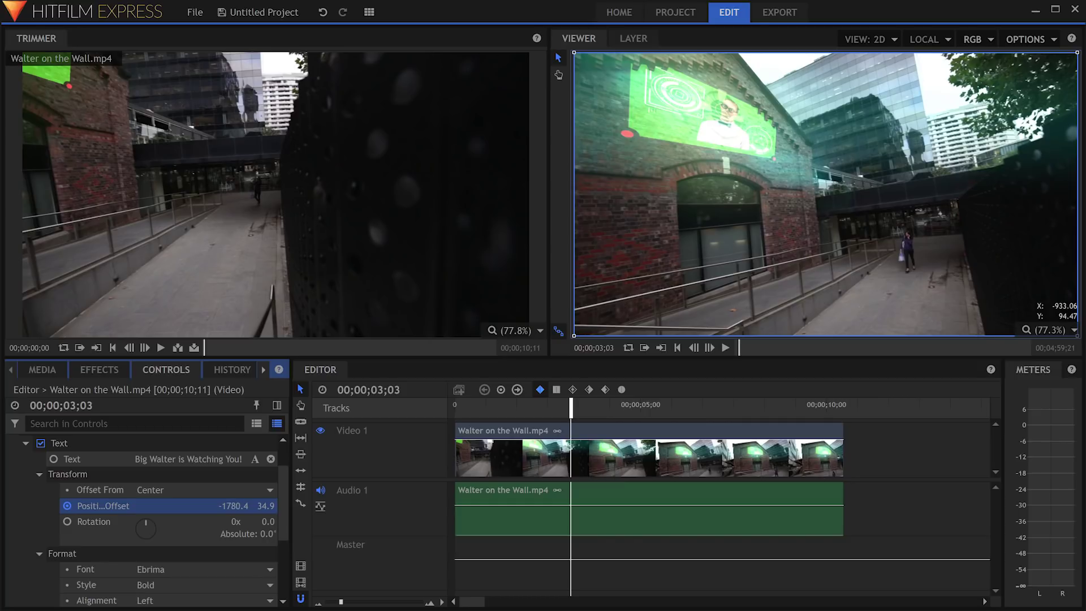
left_click_drag(232, 506, 198, 506)
Play back the clip from before the first keyframe to check the text sliding into frame
left_click_drag(571, 414, 542, 413)
key("space")
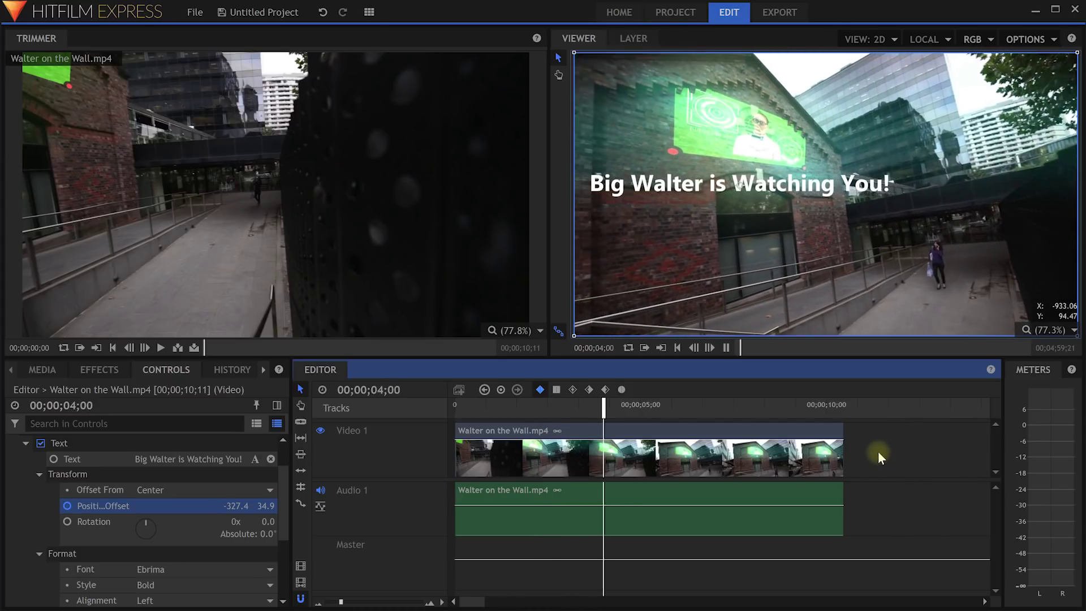
key("space")
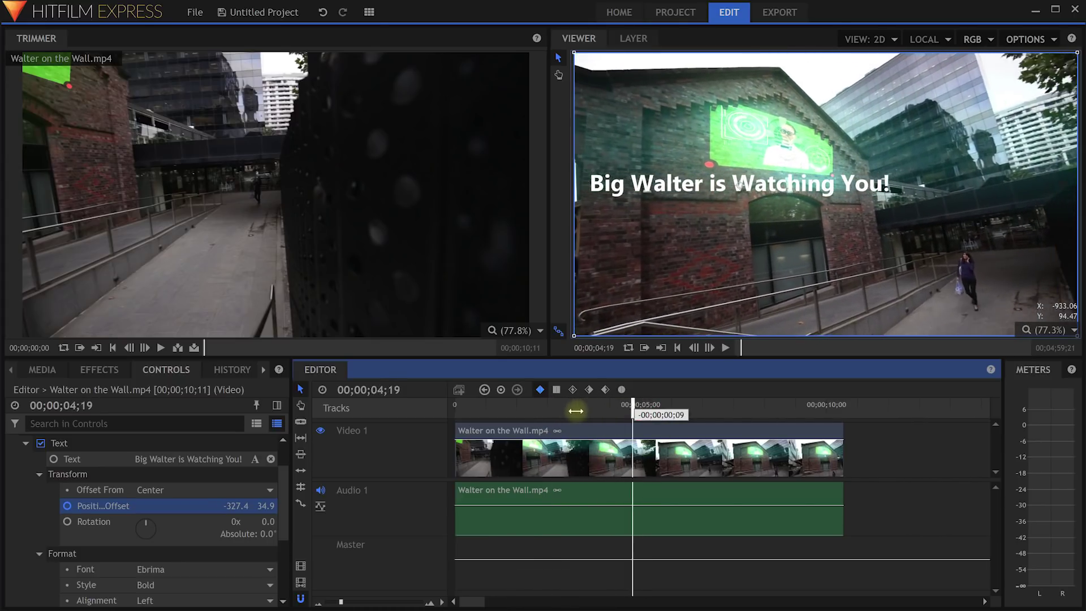
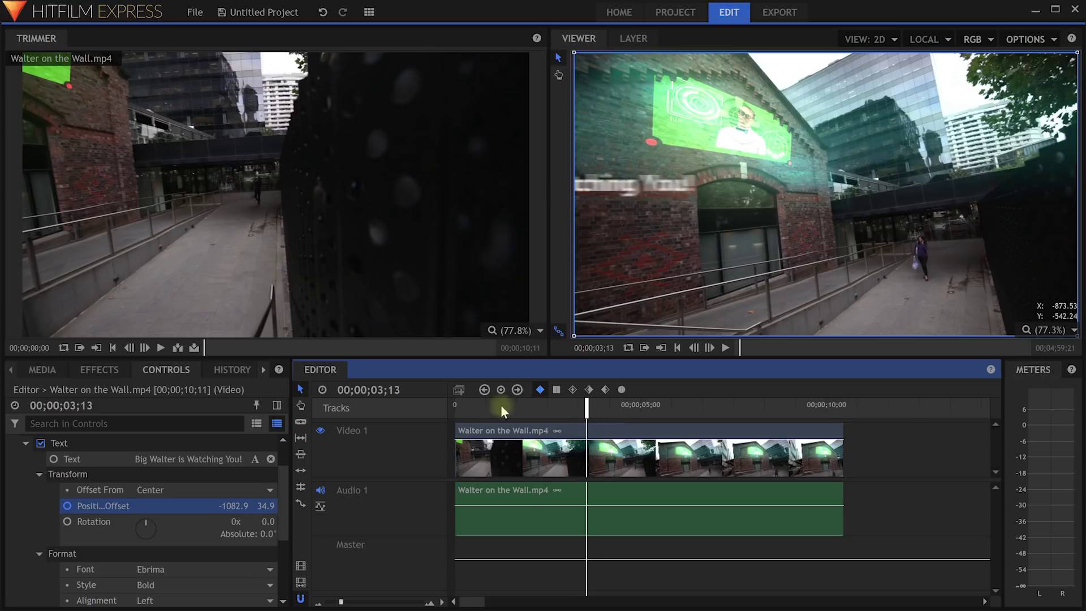
Examine the Clip Properties of Walter on the Wall.mp4, and try shifting the clip in the viewer before undoing the move
left_click(604, 429)
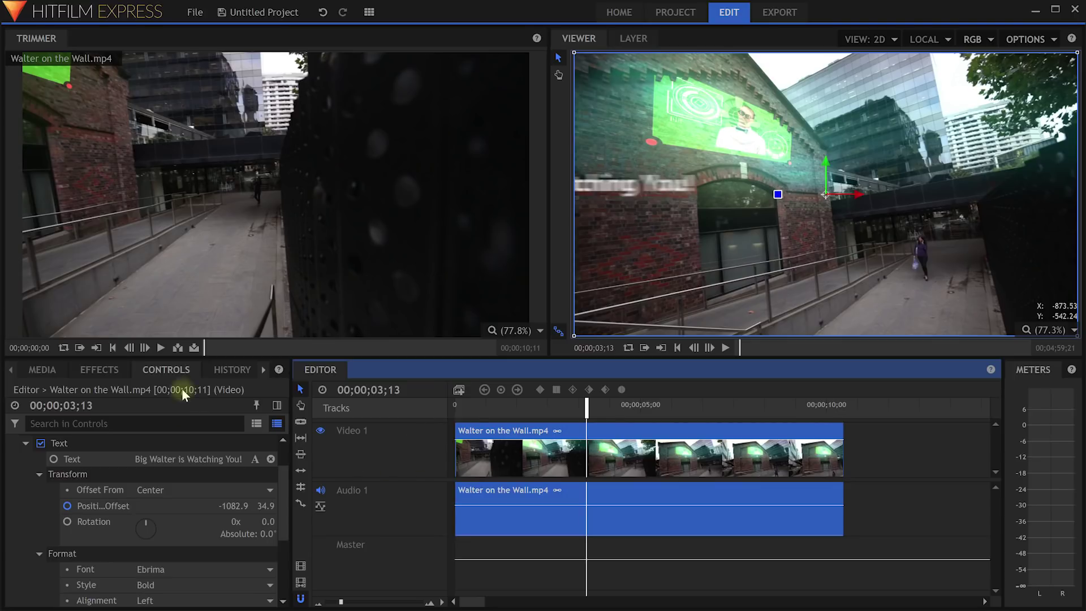
left_click_drag(274, 483, 280, 454)
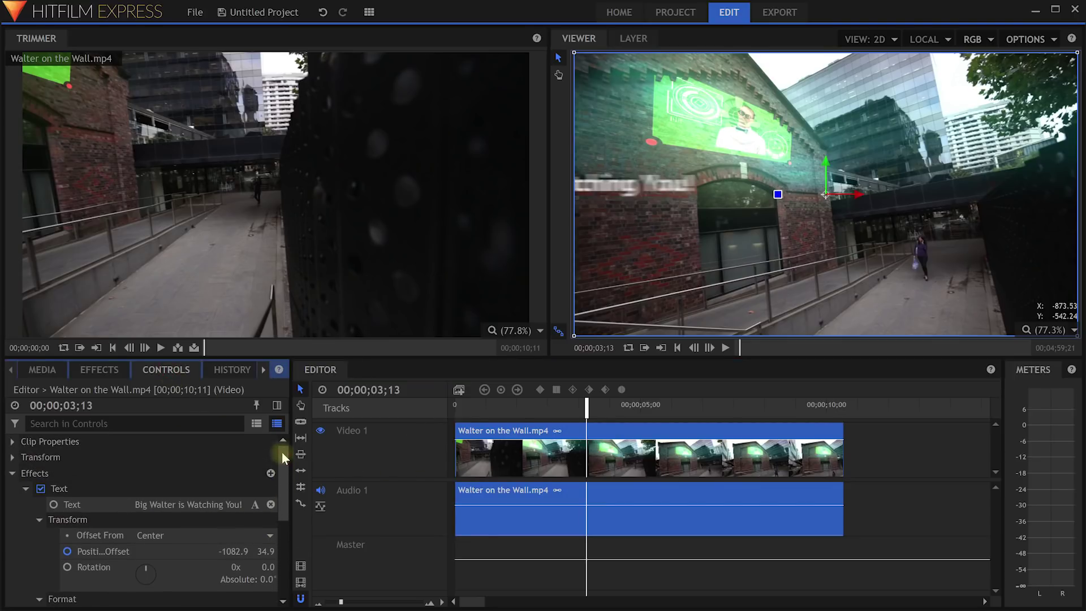
left_click(13, 441)
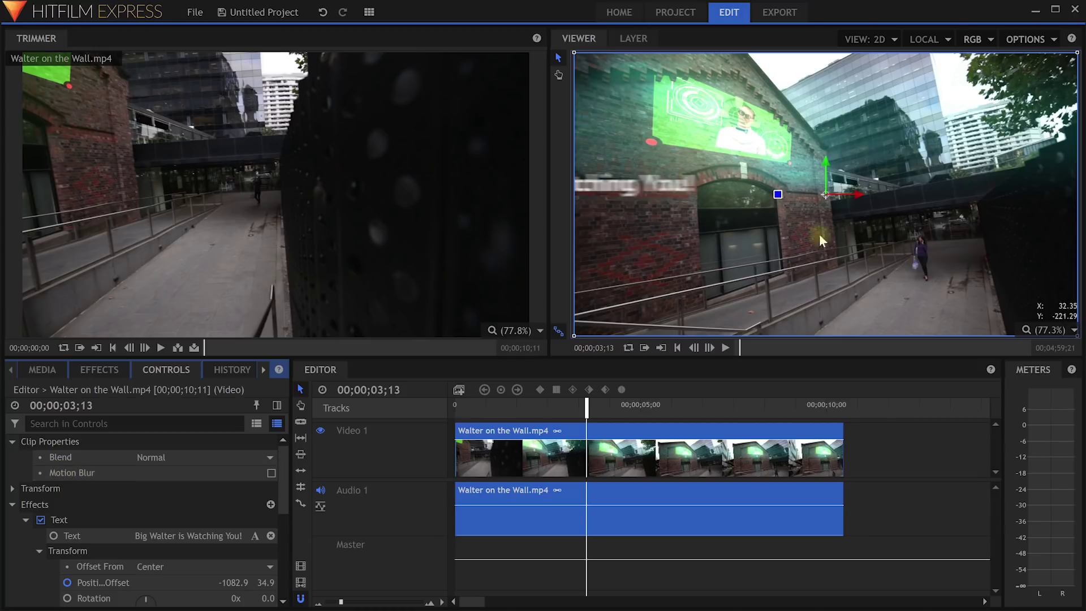
left_click_drag(823, 195, 765, 211)
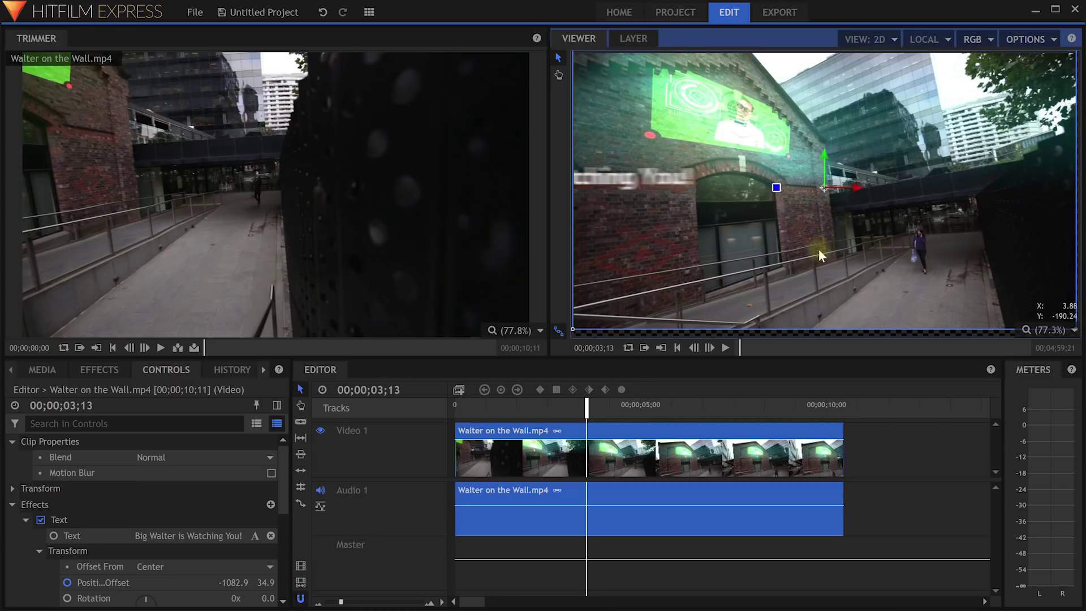
key("ctrl+z")
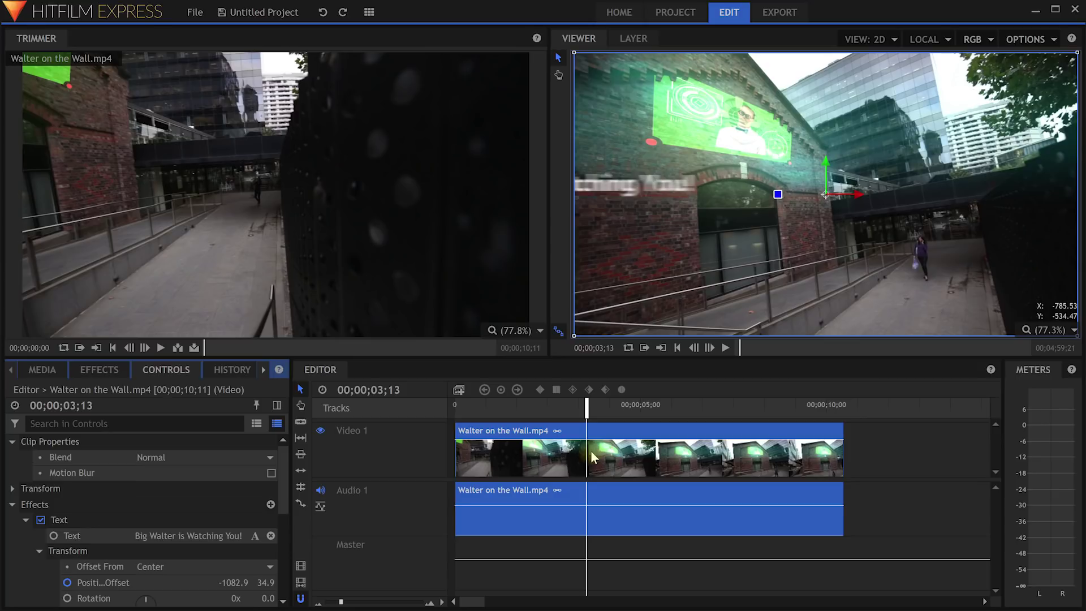
Show the keyframe timeline in the Controls panel, widening and scaling it so the separate Position Offset keyframes can be edited
left_click(277, 406)
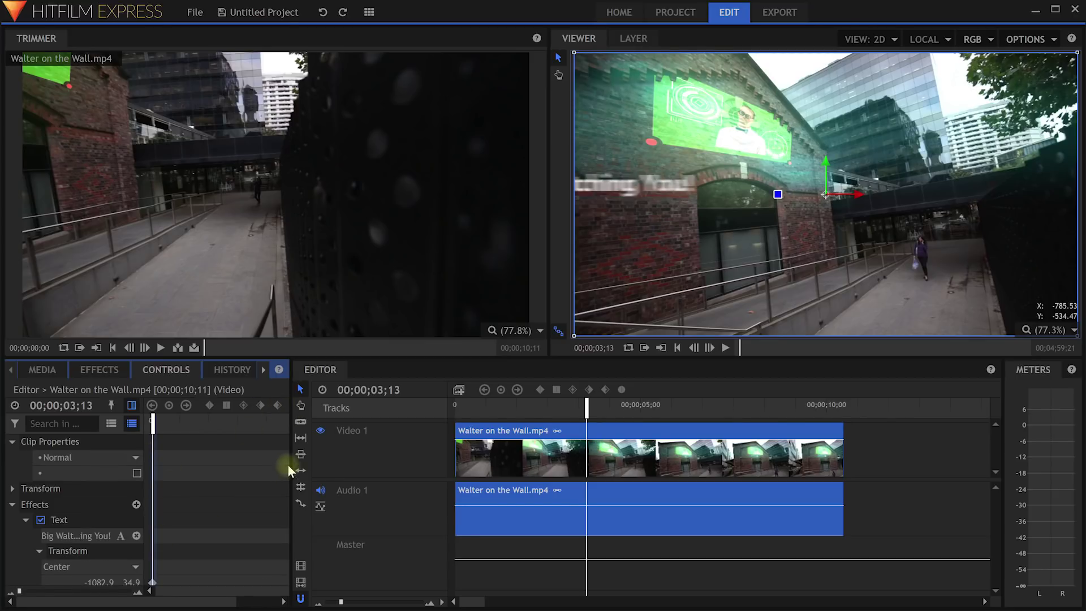
left_click_drag(290, 458, 637, 458)
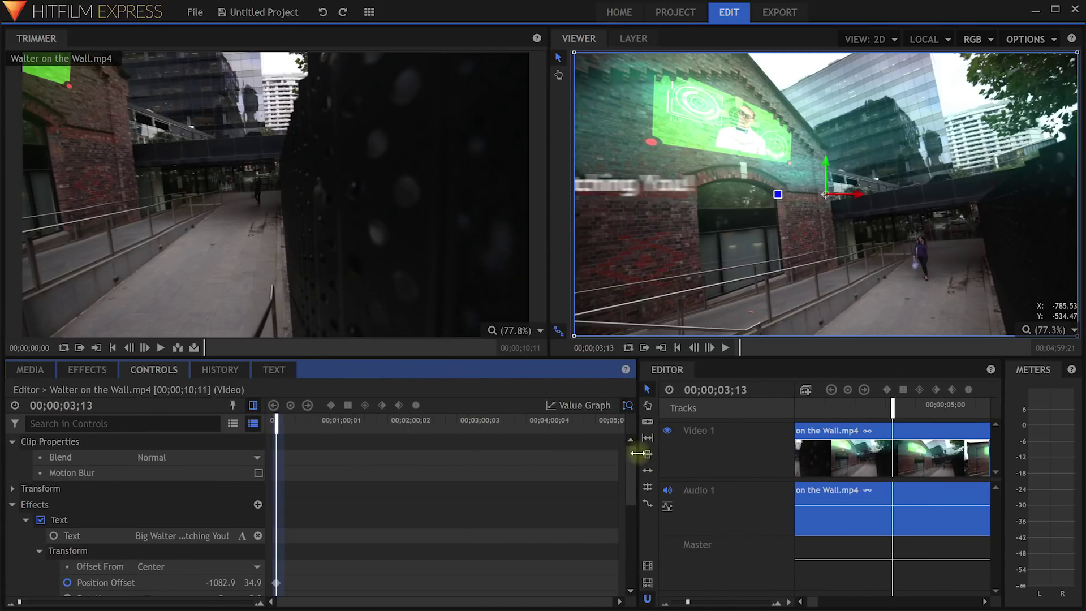
left_click_drag(633, 460, 633, 479)
scroll(282, 520, "up", 2)
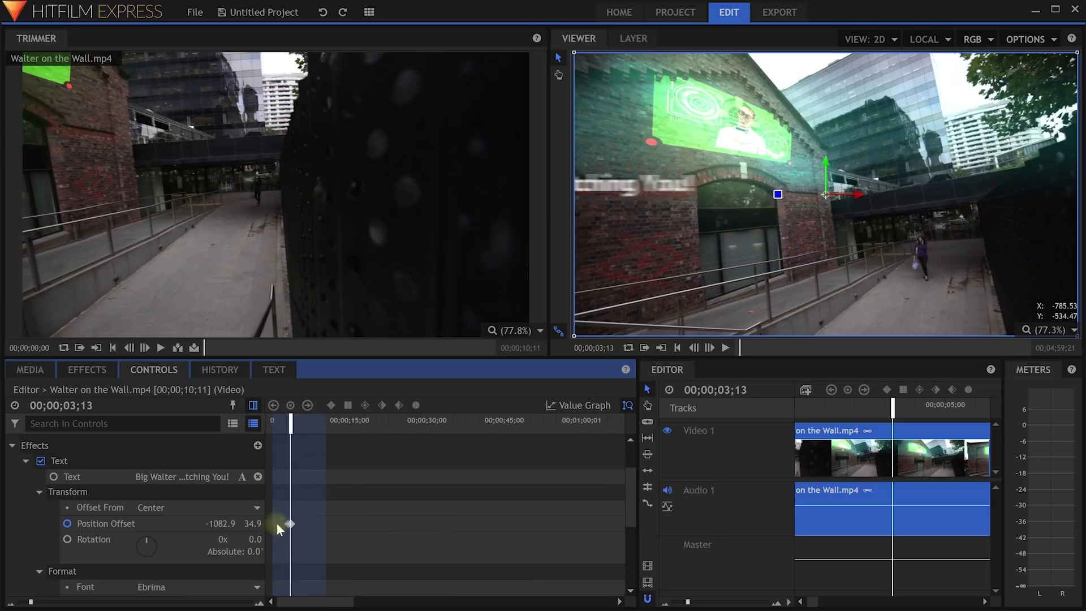
scroll(344, 511, "up", 3)
left_click_drag(400, 428, 389, 475)
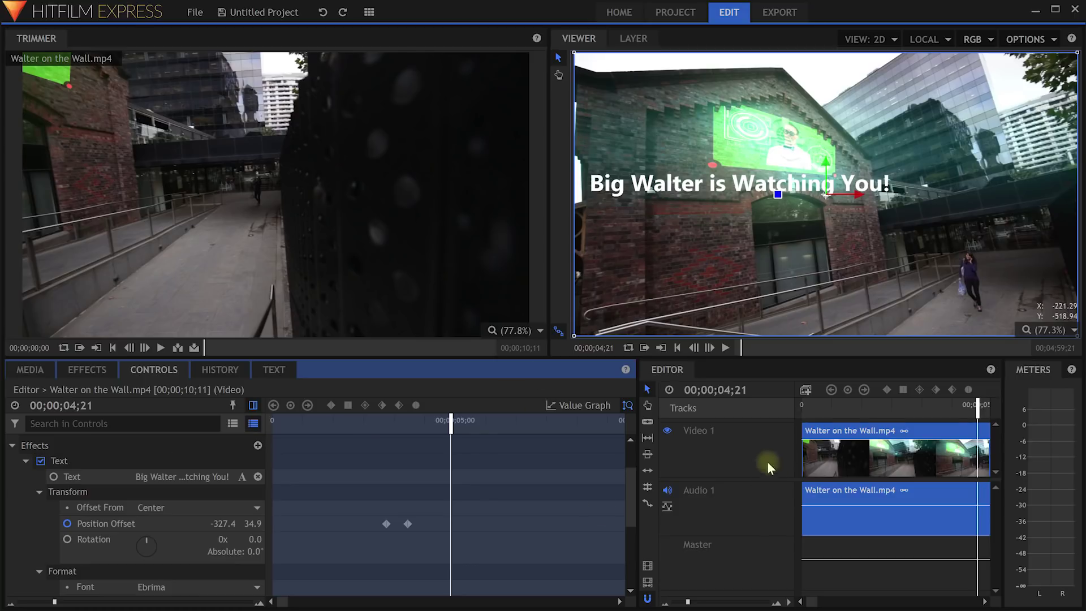
Move the second Position Offset keyframe to 00;00;04;02 and set both keyframes' temporal interpolation to Smooth
left_click_drag(408, 523, 421, 524)
left_click_drag(450, 421, 402, 512)
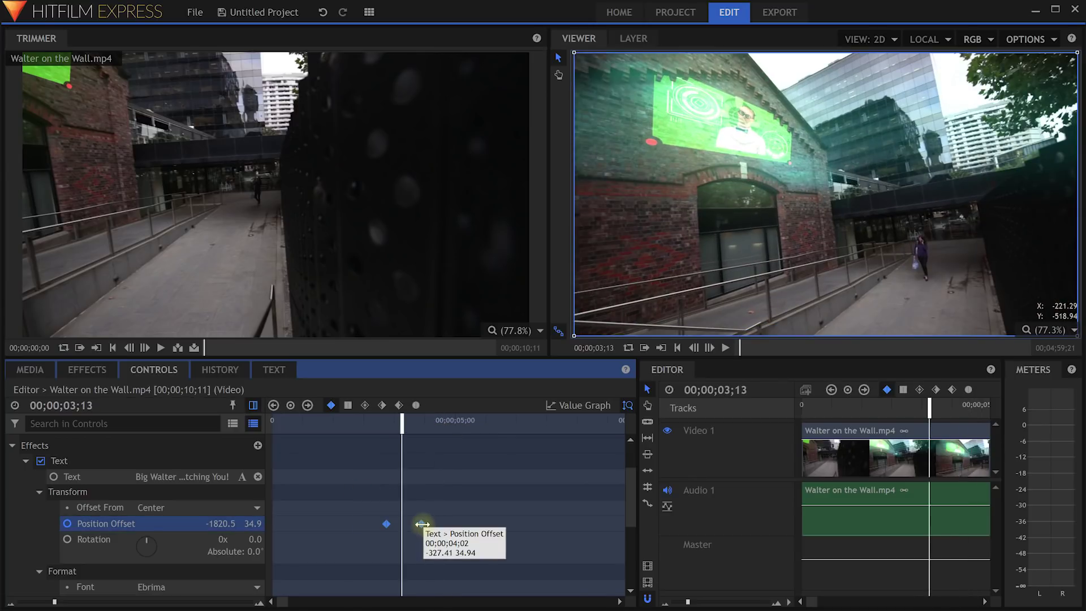
right_click(421, 524)
mouse_move(509, 607)
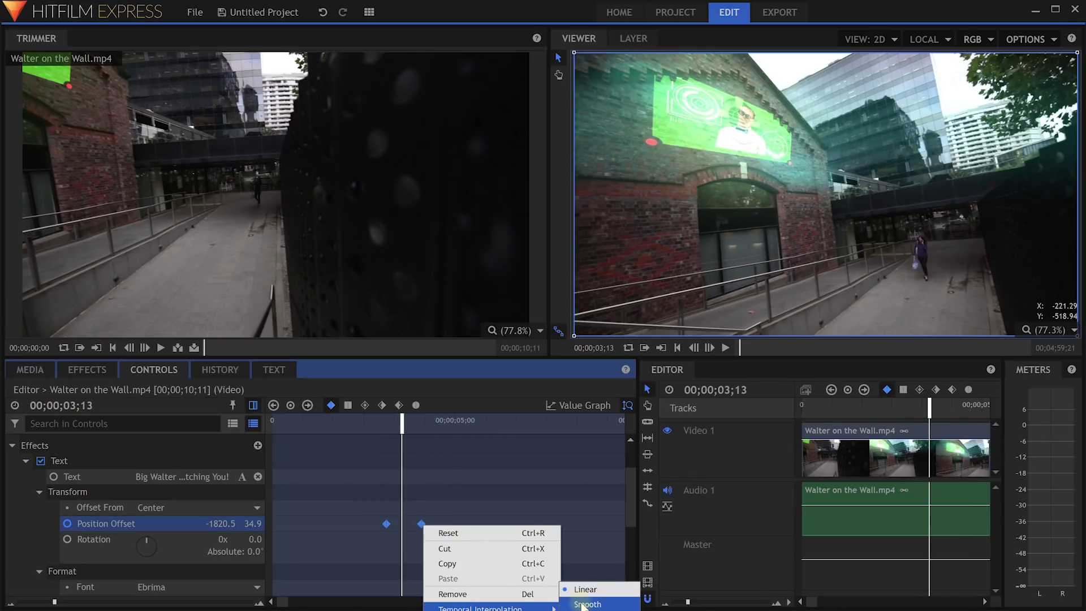
left_click(583, 604)
Play back the smoothed text animation from 00;00;01;14 and examine the Position Offset curve in the Value Graph
left_click_drag(402, 424, 329, 429)
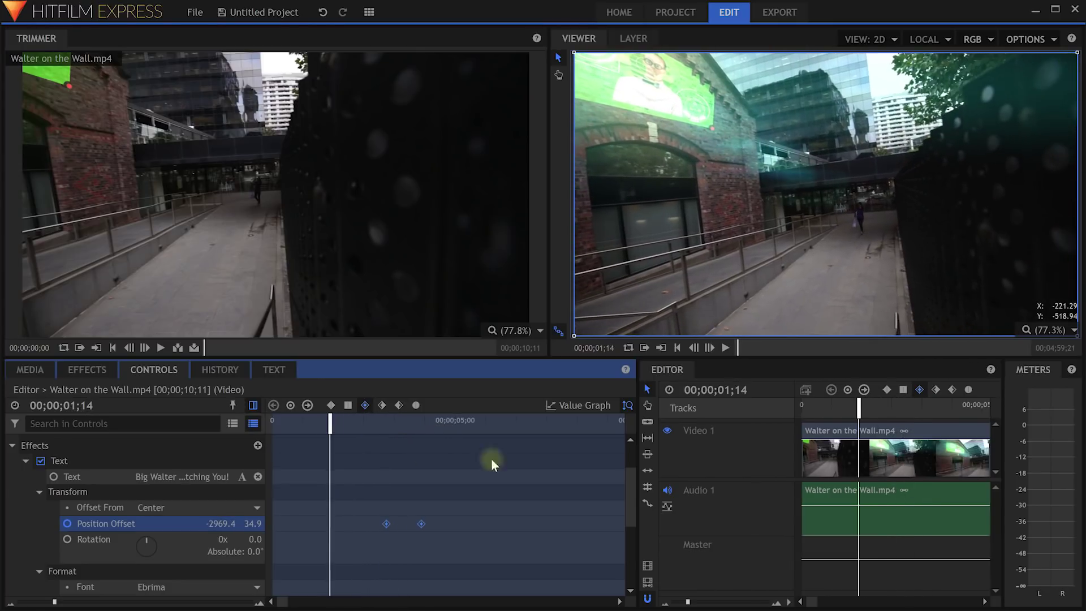
key("space")
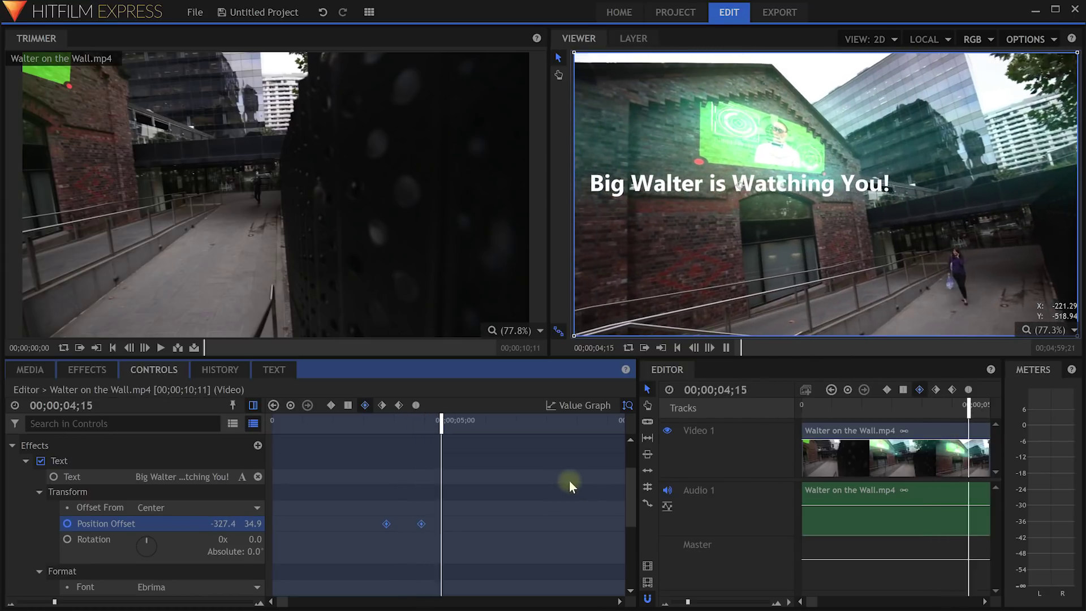
key("space")
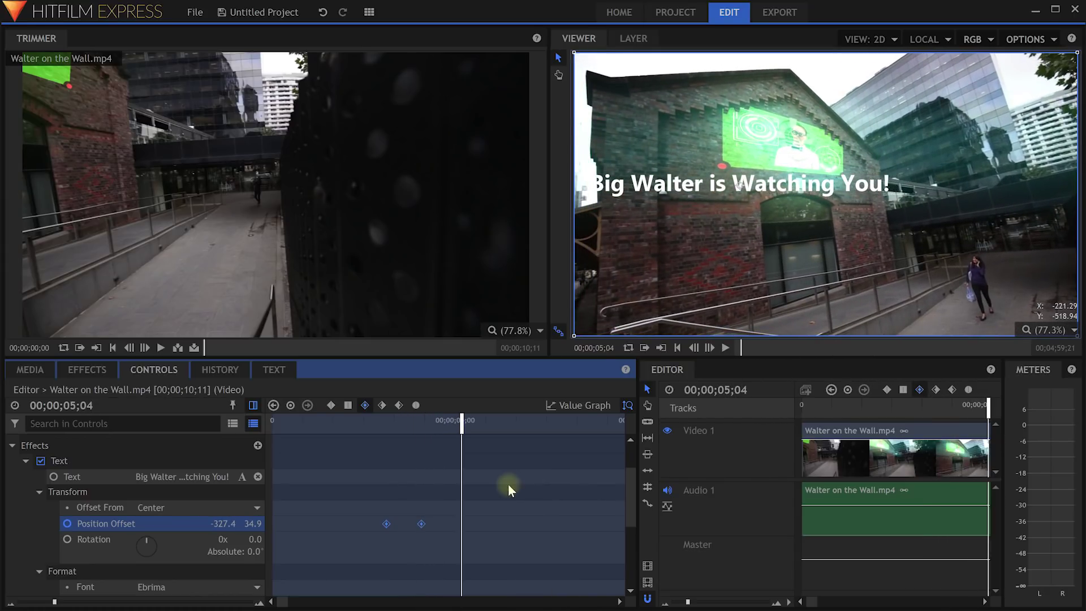
left_click(572, 406)
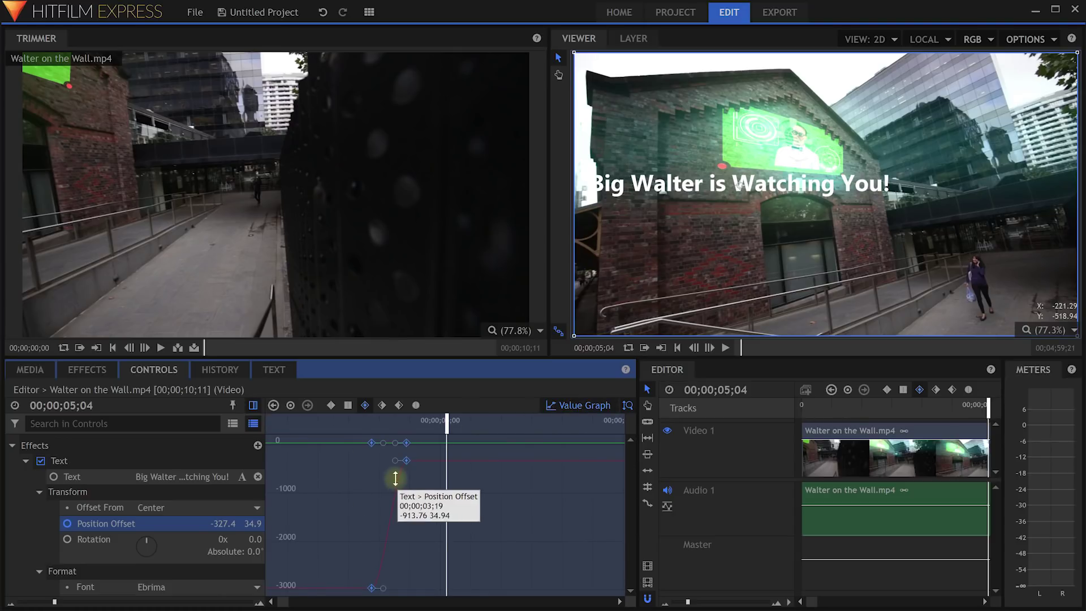
left_click(568, 405)
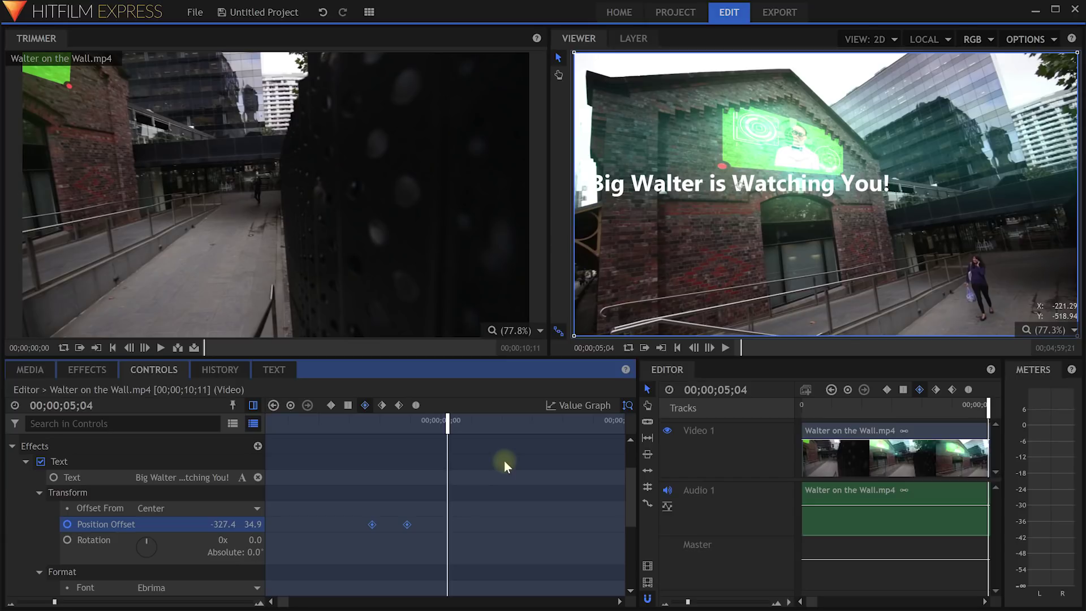
Hide the keyframe timeline in Controls and narrow the panel to give the Editor its space back
left_click(253, 405)
left_click_drag(627, 454, 277, 443)
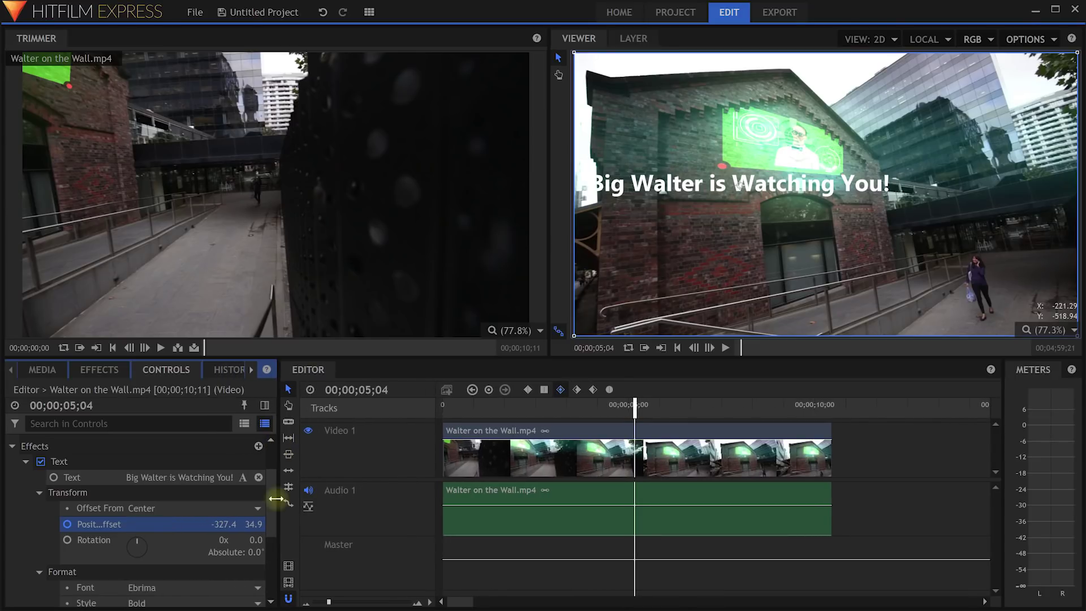
left_click_drag(275, 498, 284, 499)
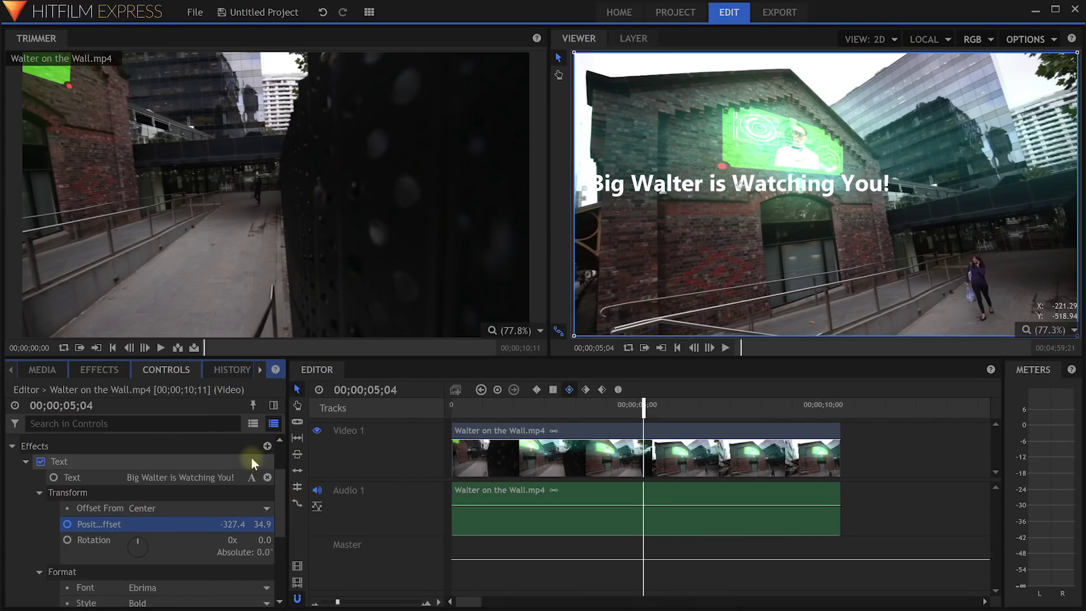
Enable the Layout panel, float it as a separate window, and place it over the Trimmer
left_click(368, 14)
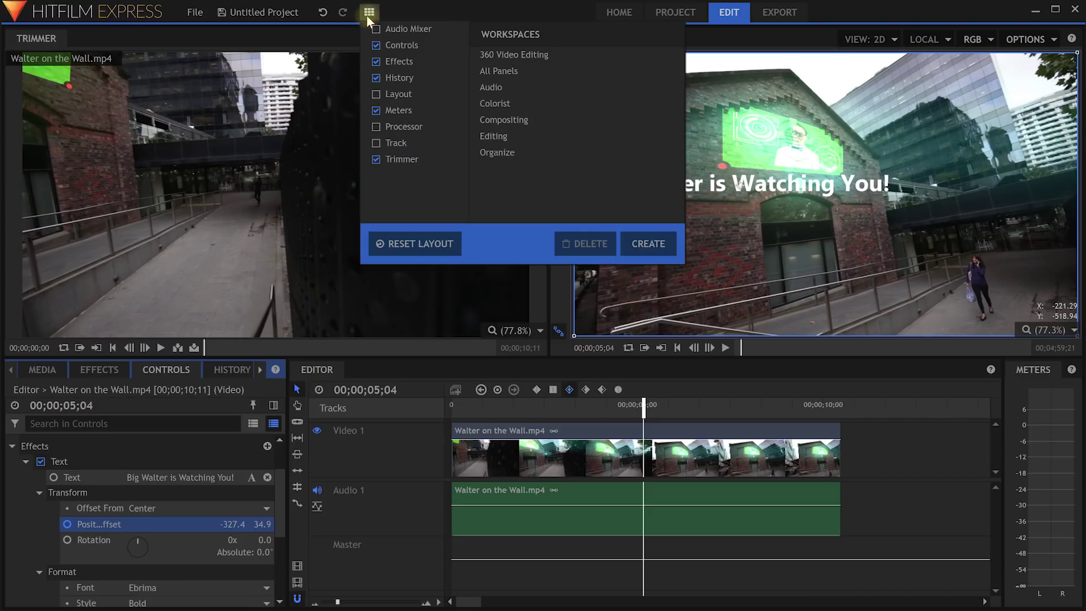
left_click(376, 95)
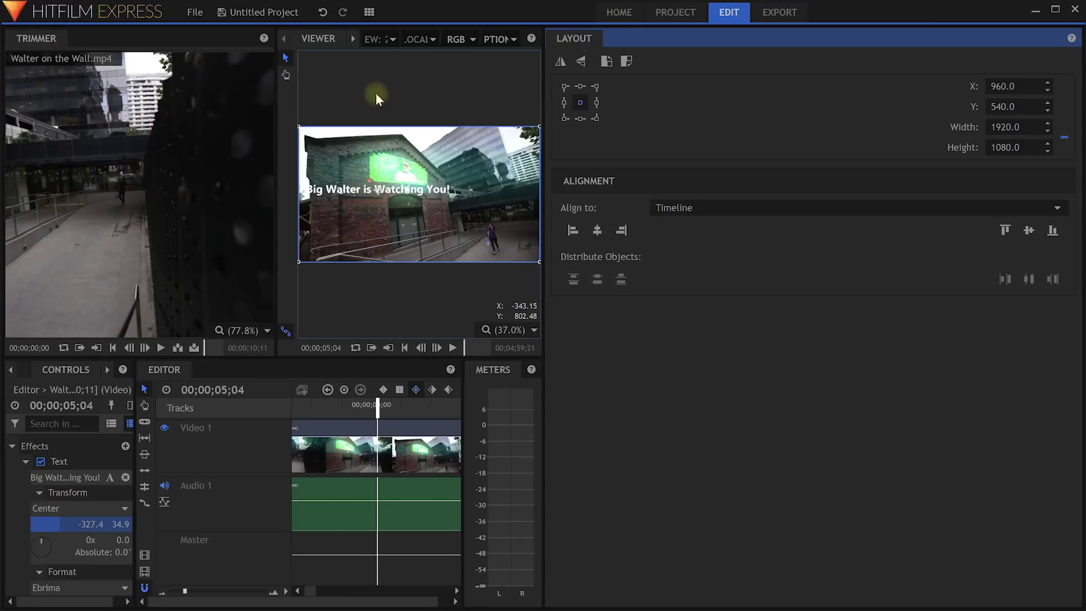
right_click(573, 36)
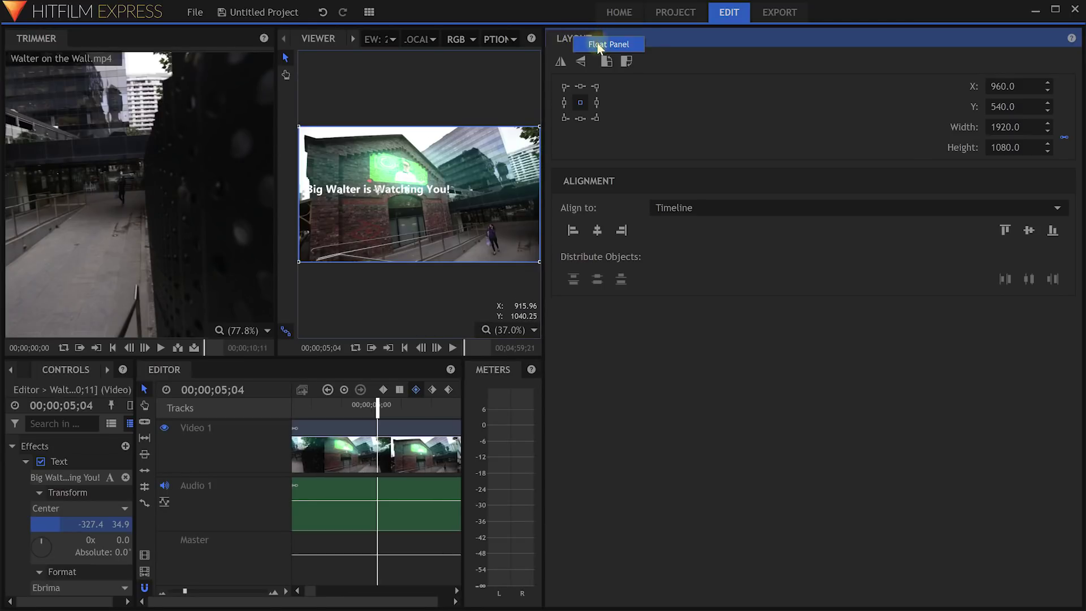
left_click(599, 48)
left_click_drag(375, 17, 182, 12)
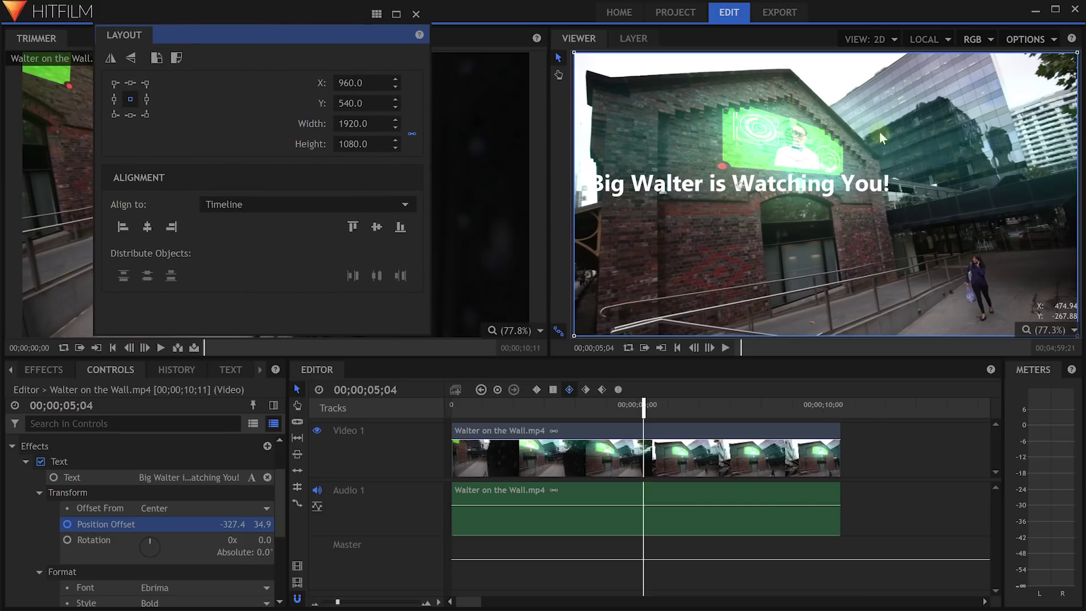
Add Walter from the Roof.mp4 from the project media to a new video track above Walter on the Wall.mp4
left_click_drag(880, 478, 880, 504)
left_click(10, 369)
left_click(42, 370)
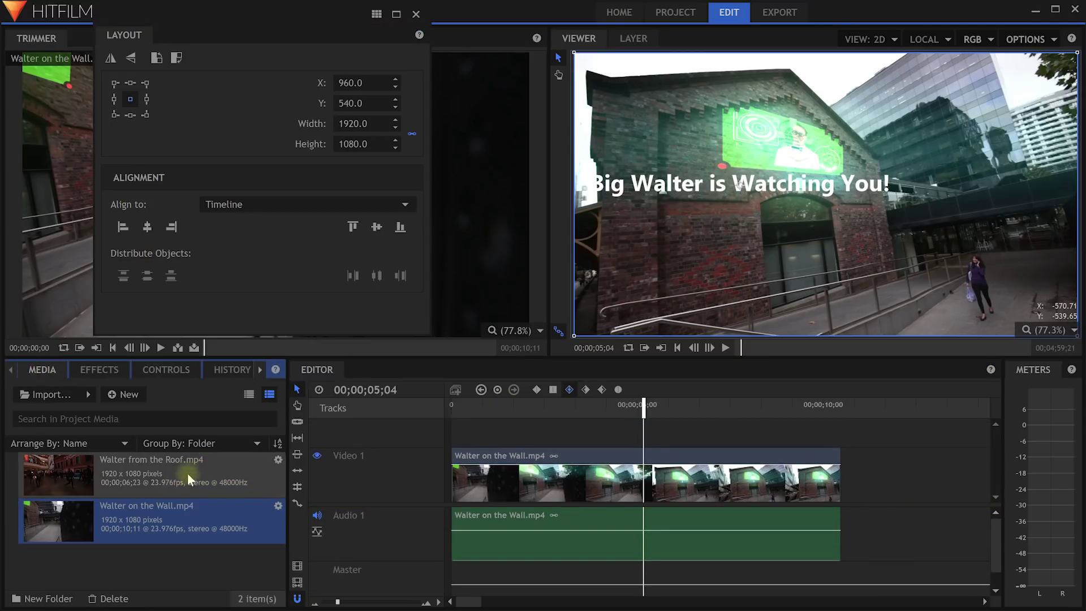
left_click_drag(159, 466, 631, 424)
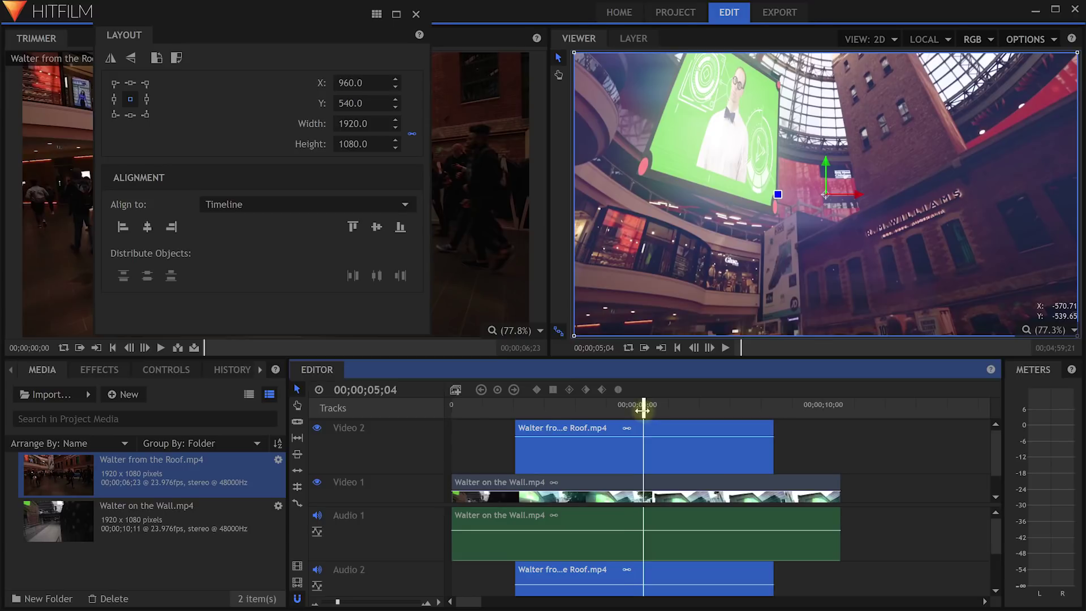
At 00;00;04;21, scale the roof clip to about 619 × 348 and place it at about X 378, Y 864
left_click_drag(575, 336, 747, 274)
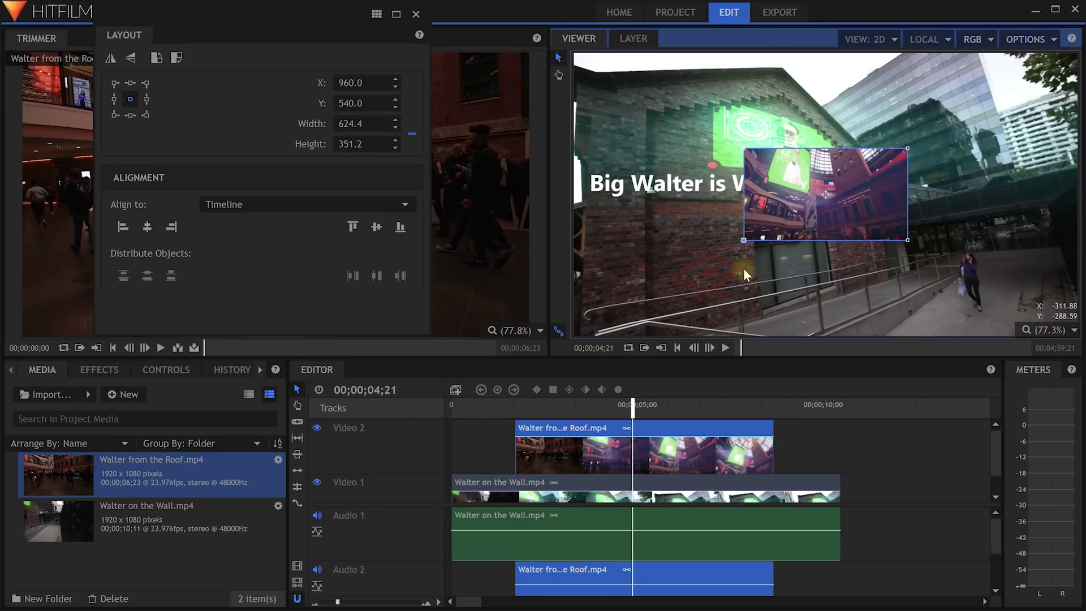
left_click_drag(854, 227, 703, 313)
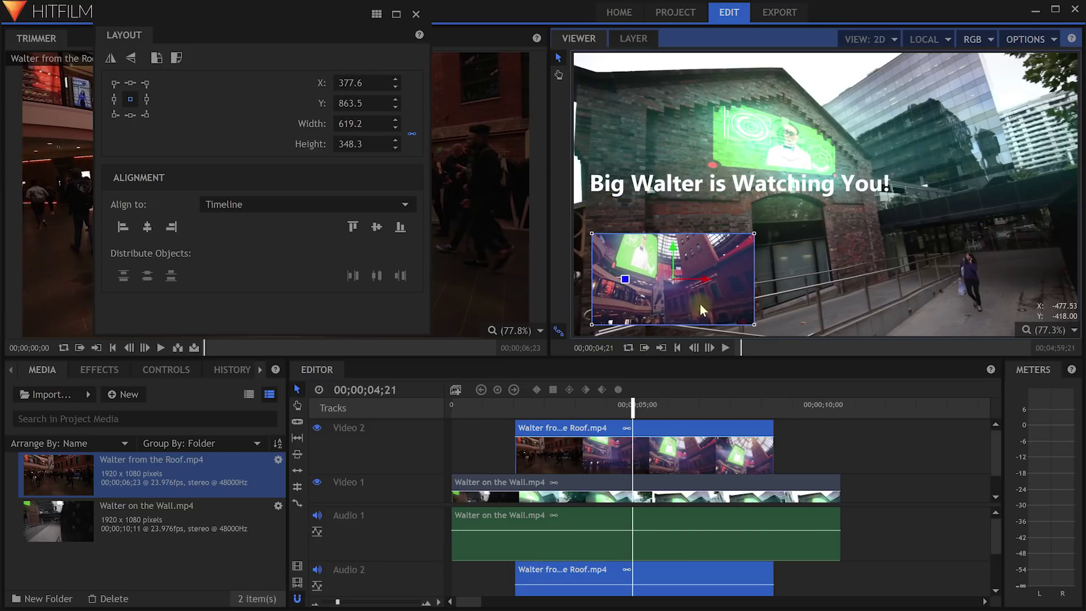
Align the roof clip to the right edge of the timeline frame, and after that to its left edge
left_click(172, 228)
left_click(121, 228)
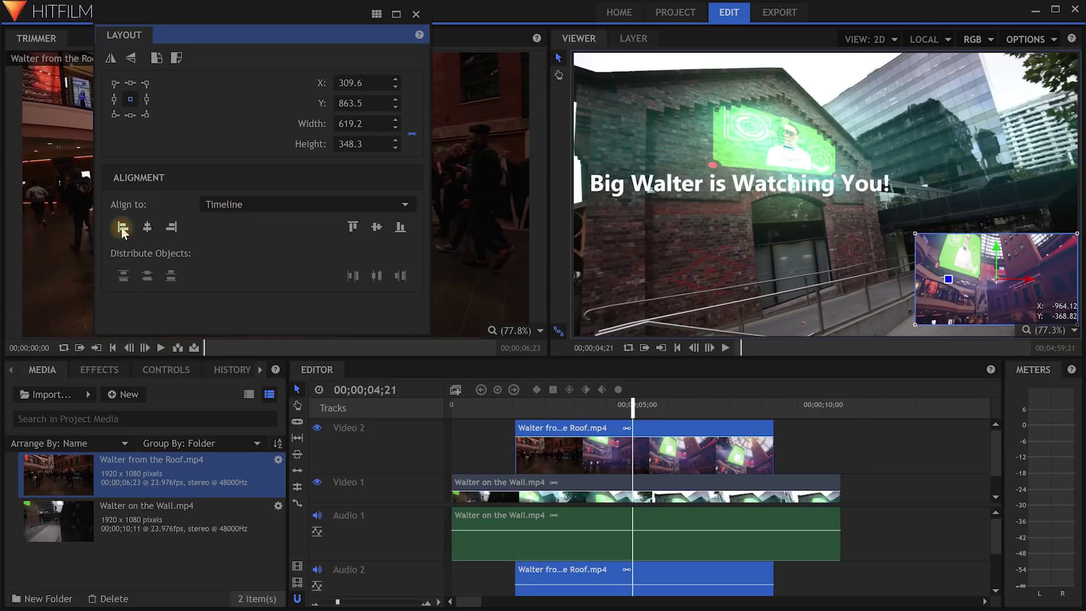
Align the roof clip to the top and then the vertical centre of the timeline frame, and reposition it at about X 1524, Y 695
left_click(352, 227)
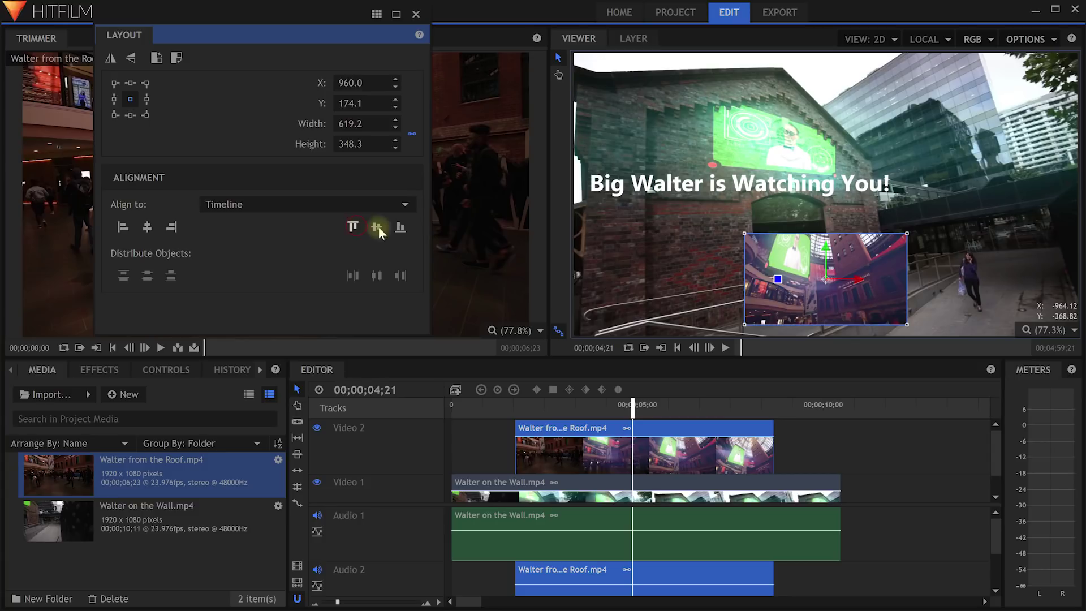
left_click(374, 227)
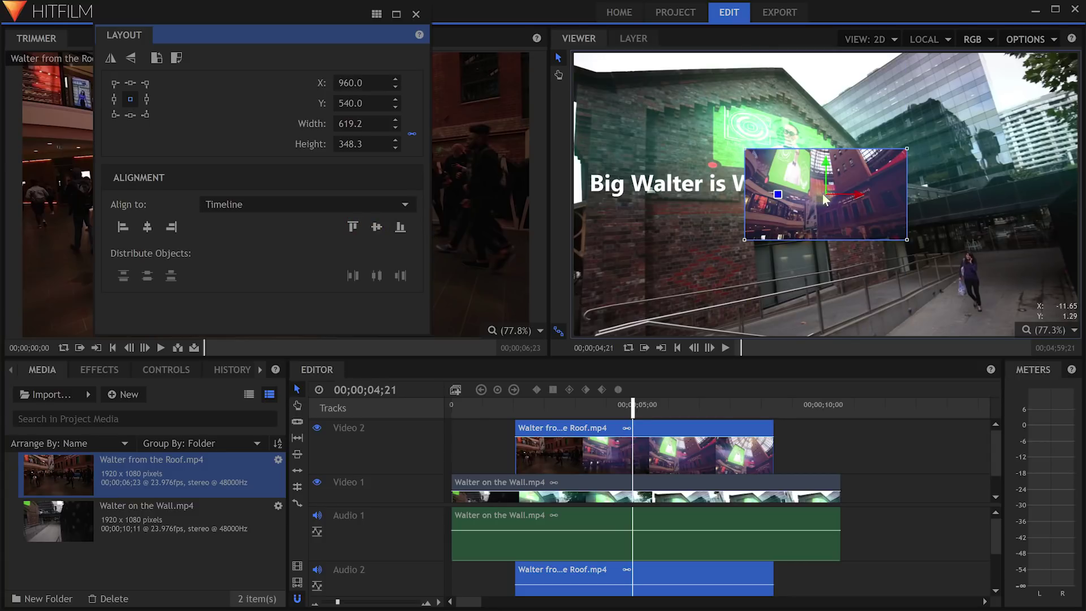
left_click_drag(901, 235, 1057, 266)
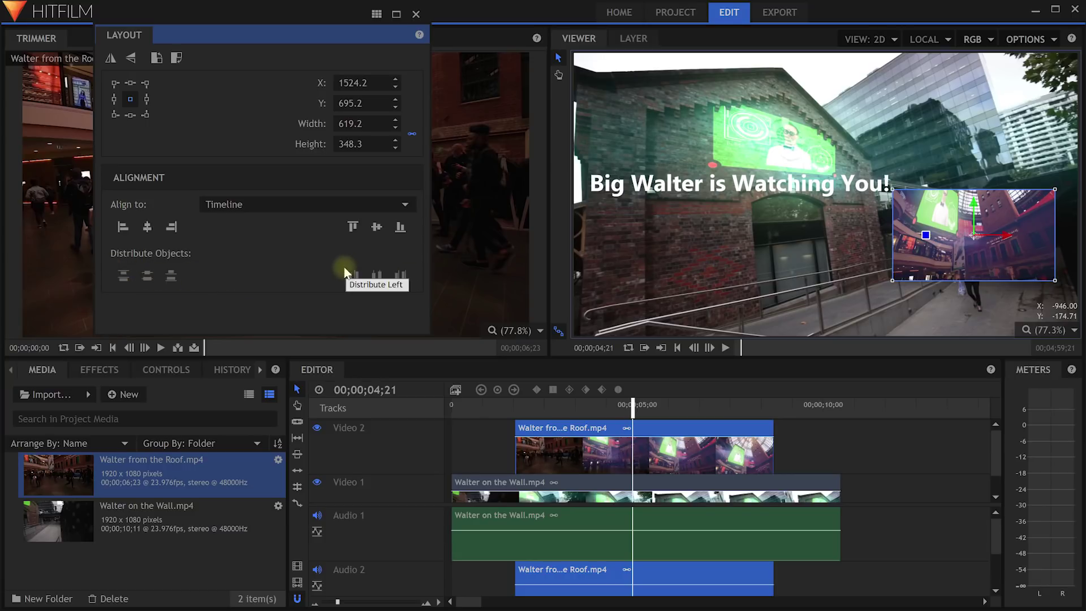
Keep the alignment reference set to Timeline and close the floating Layout window
left_click(257, 206)
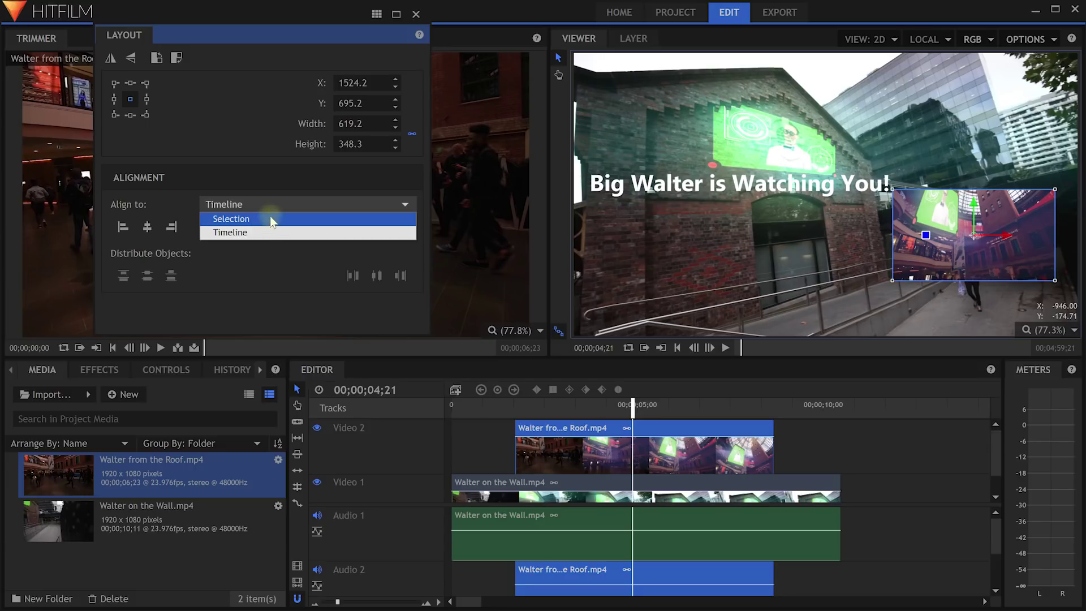
left_click(264, 231)
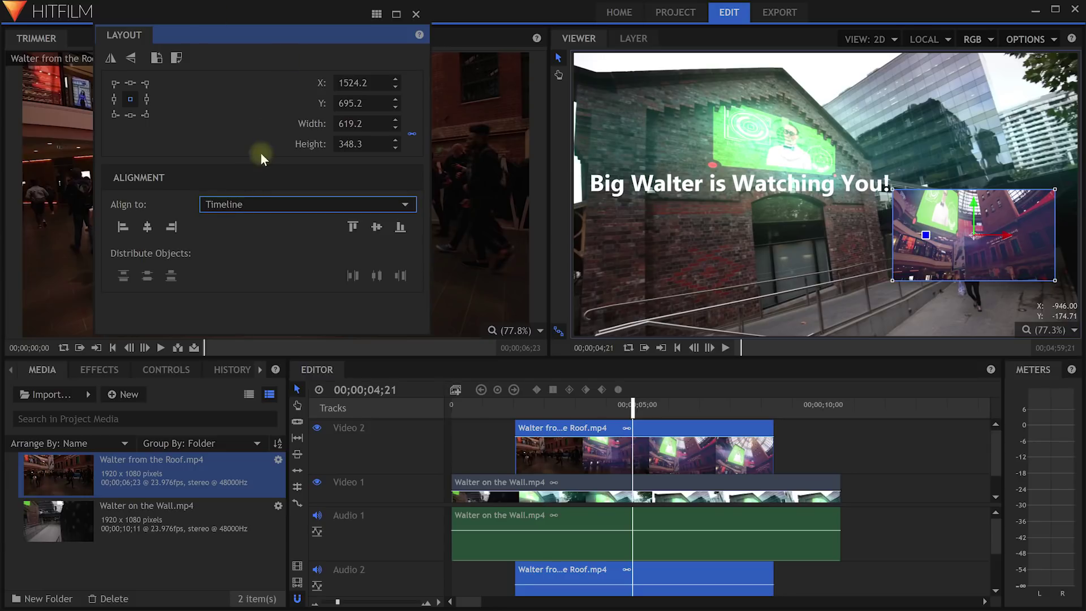
left_click_drag(228, 14, 235, 26)
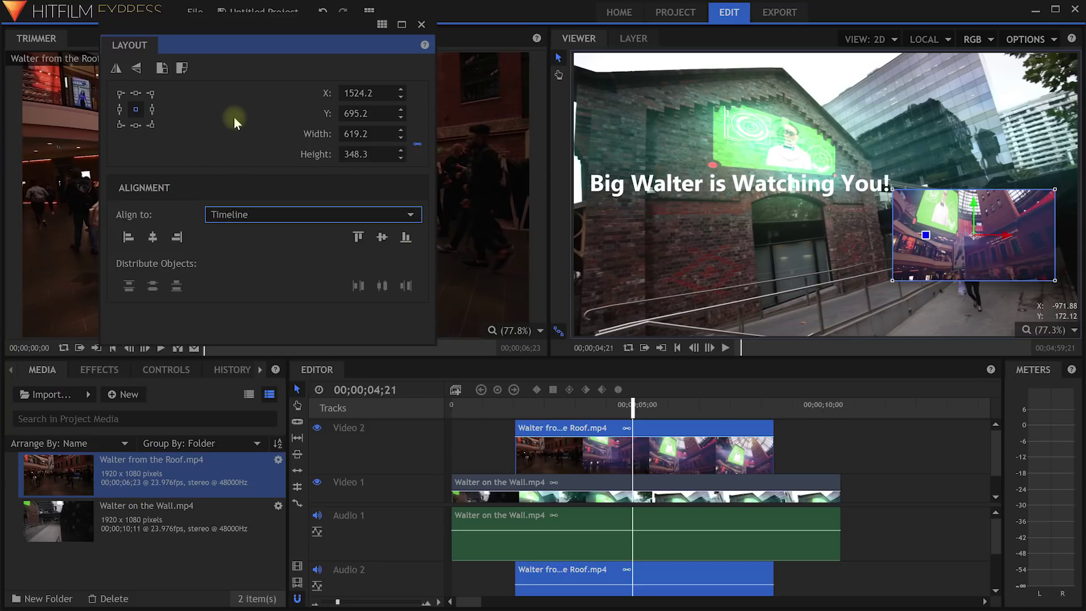
left_click(420, 25)
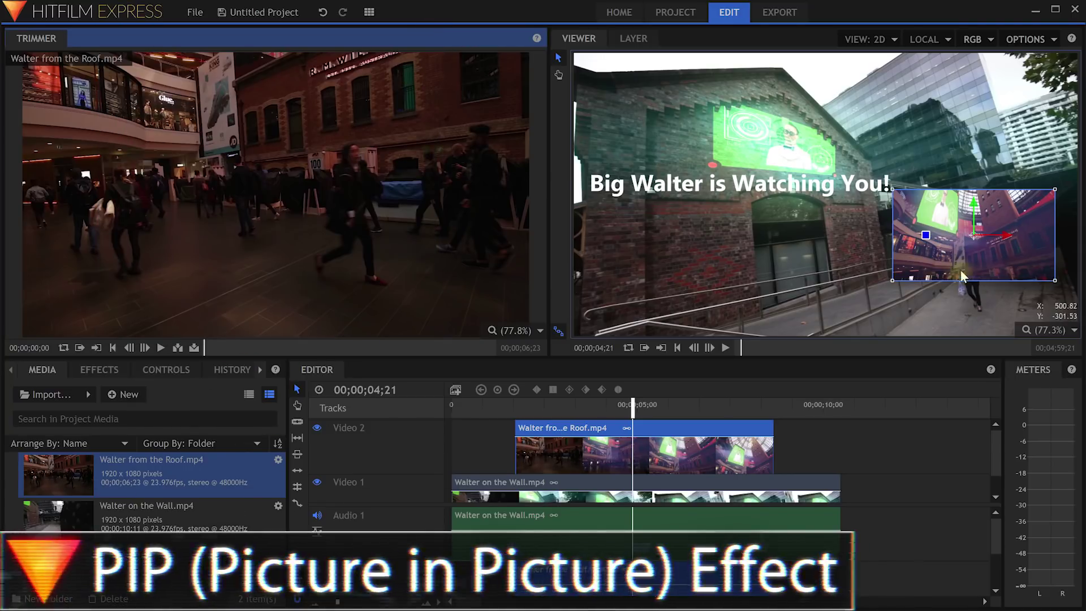
Move the roof clip below the title's left half, and reset all its Transform properties
left_click_drag(979, 245, 694, 261)
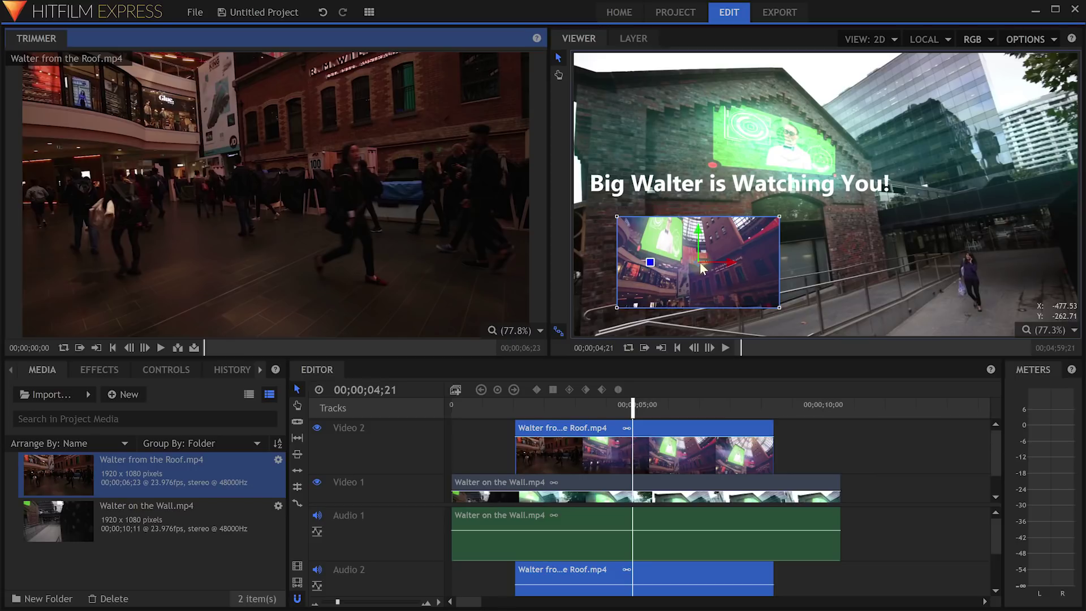
left_click(168, 369)
right_click(32, 457)
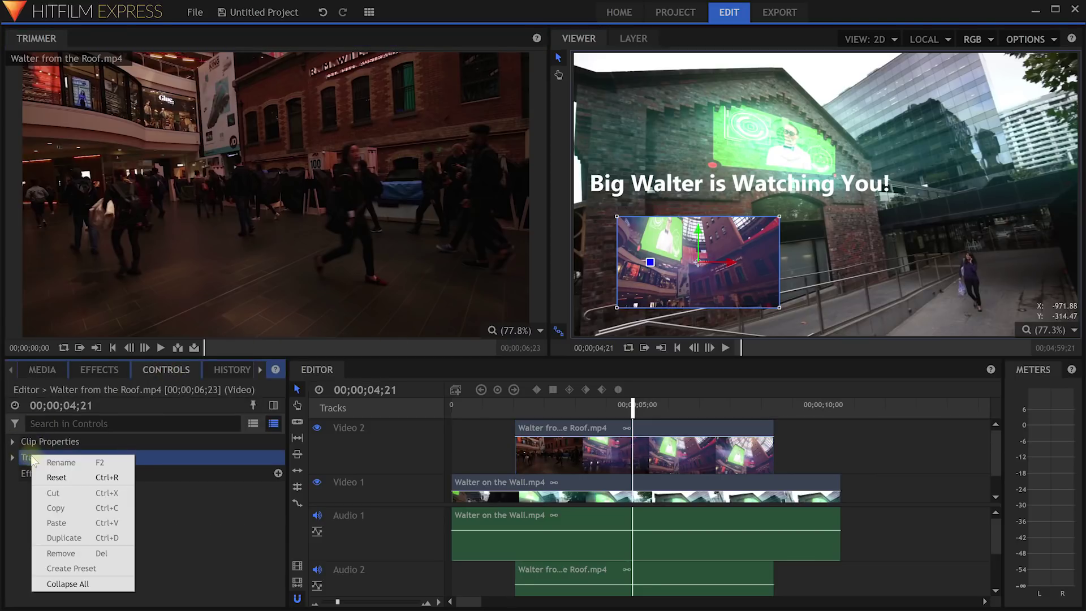
left_click(82, 473)
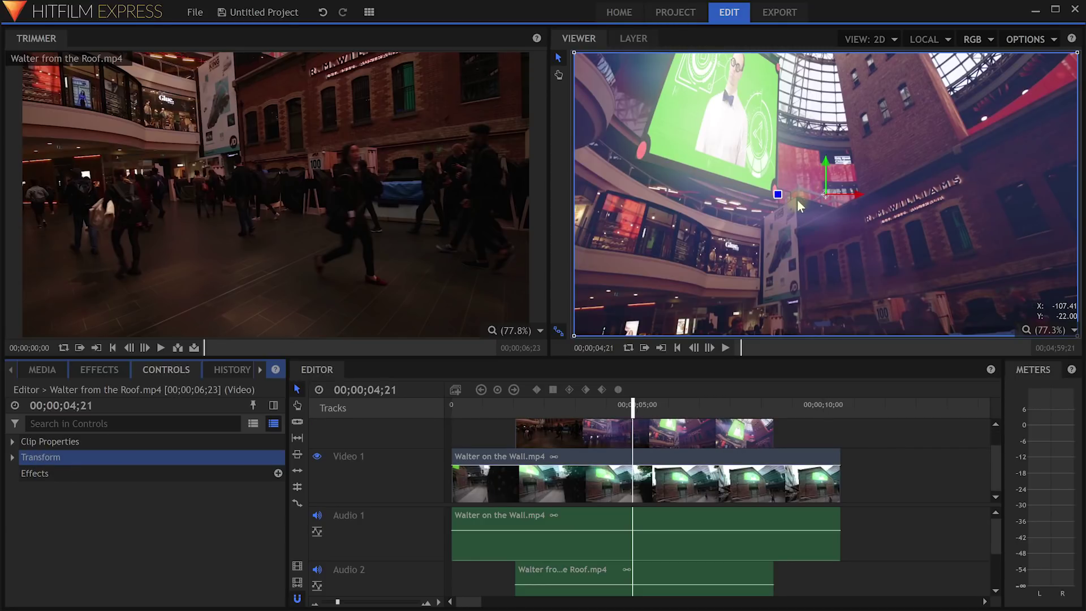
Find the PiP effect and apply it to the Walter from the Roof.mp4 clip on Video 2
left_click(103, 368)
left_click(84, 394)
type("pip")
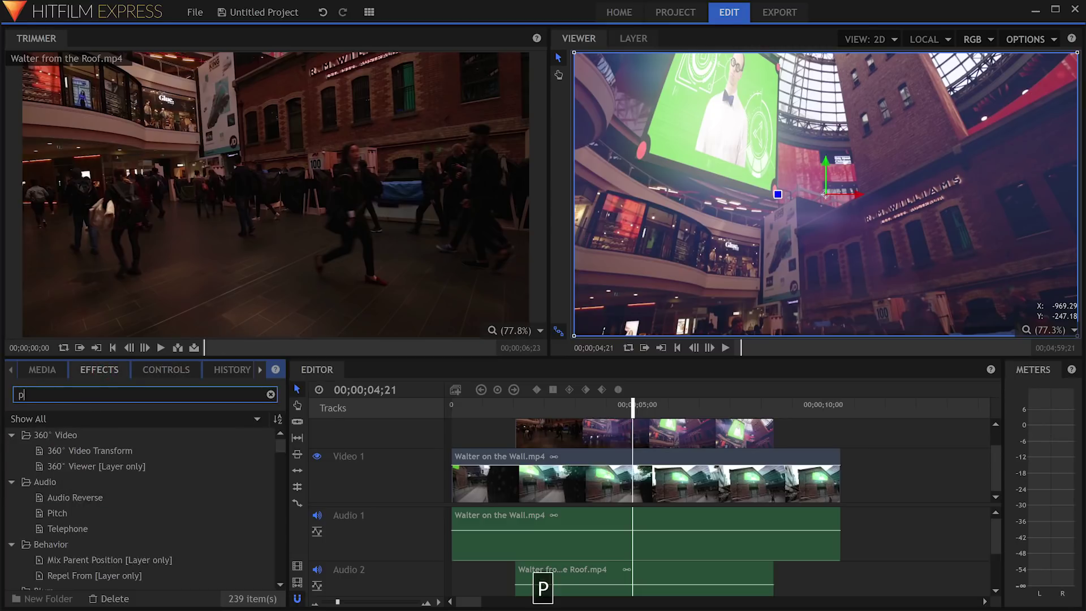
left_click(45, 452)
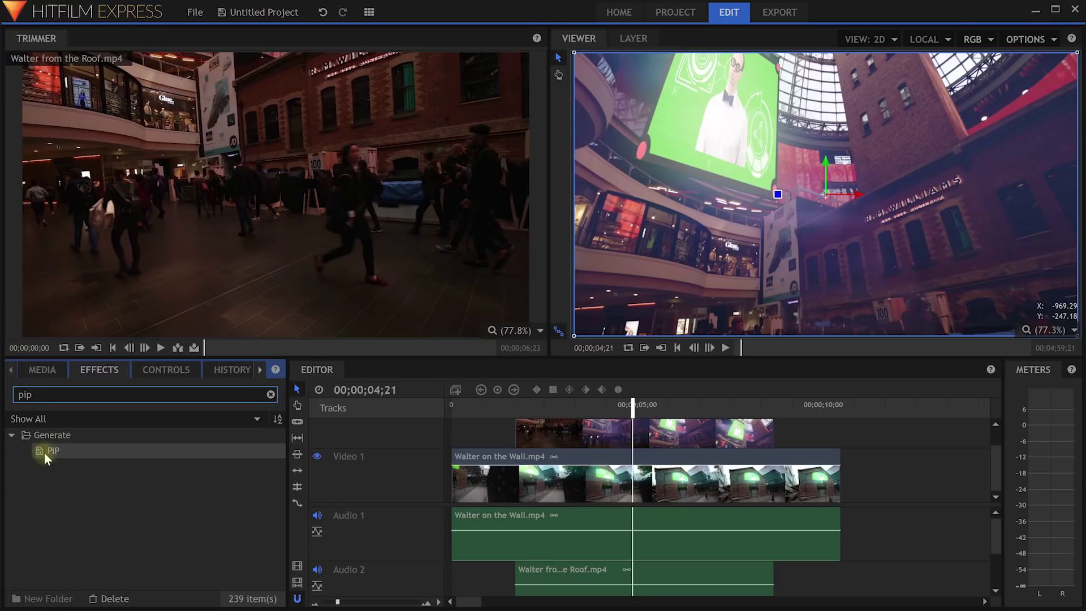
left_click_drag(52, 451, 626, 451)
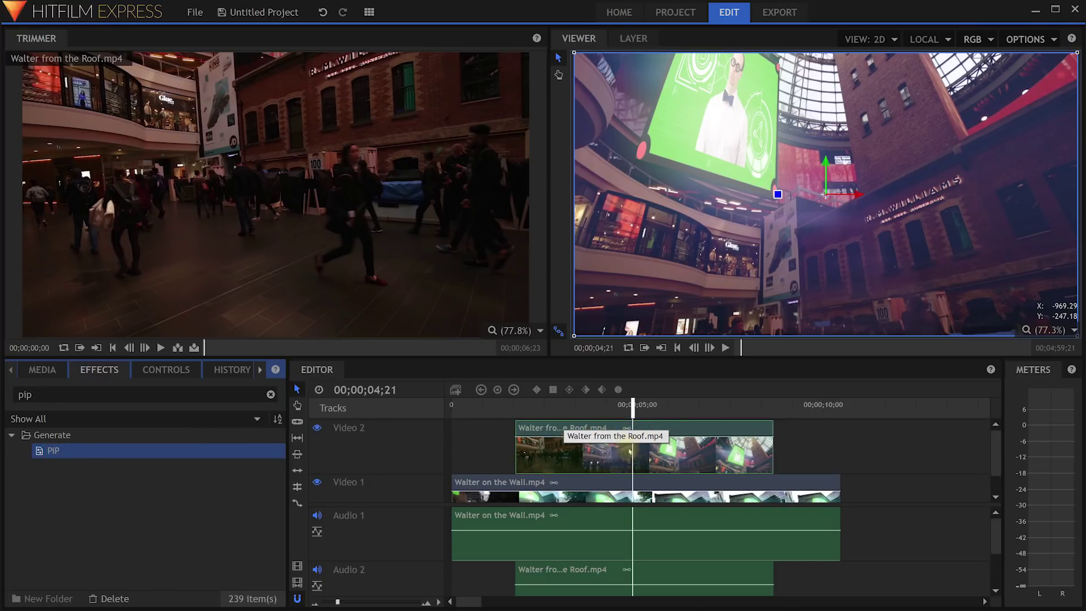
left_click(629, 450)
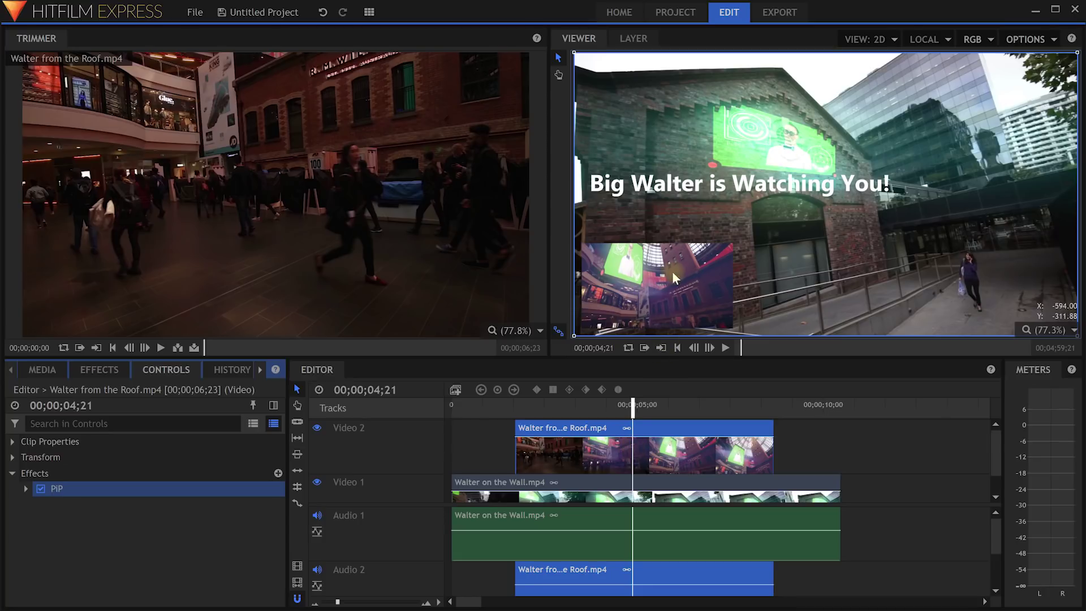
Set the PiP effect's position to Top Right and its margin to 56 px
left_click(25, 488)
left_click(190, 504)
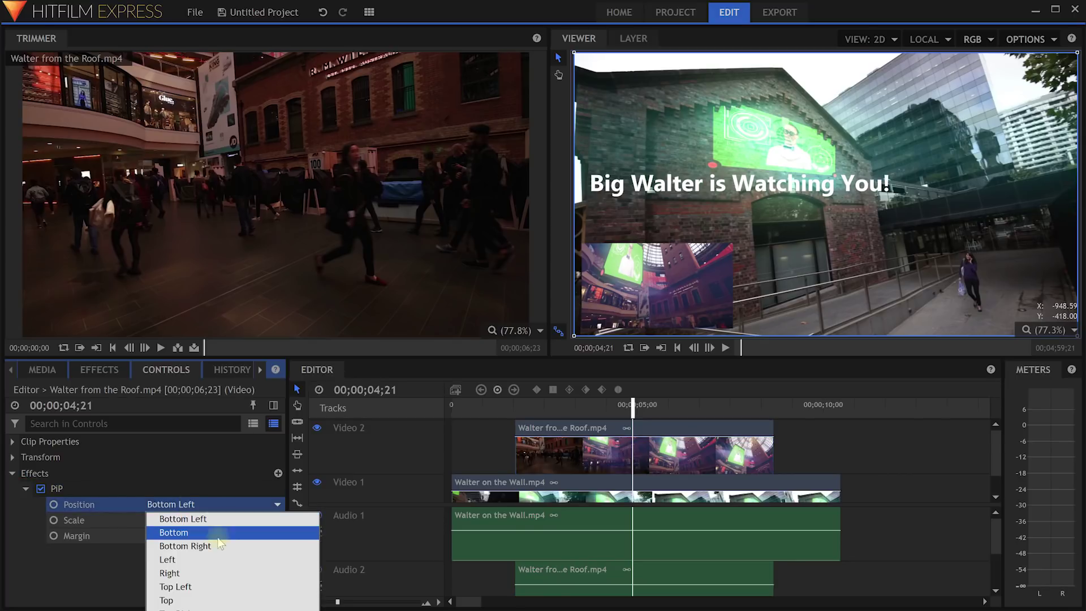
left_click(195, 607)
left_click_drag(158, 536, 156, 534)
left_click_drag(171, 535, 165, 534)
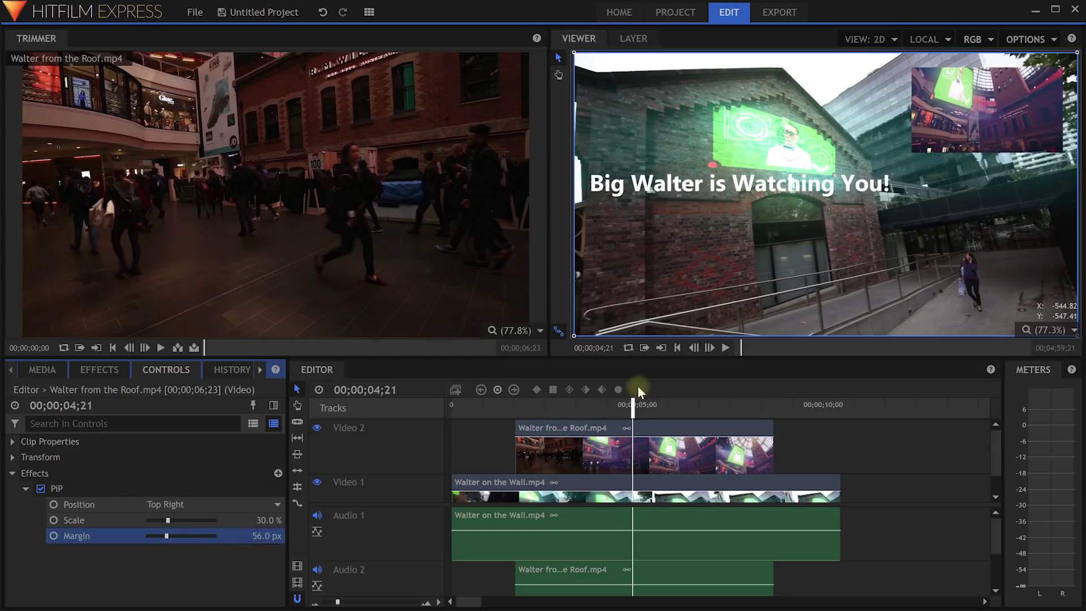
Play back the edit over the roof clip to preview the picture-in-picture effect, stopping at 00;00;06;14
left_click(571, 405)
key("space")
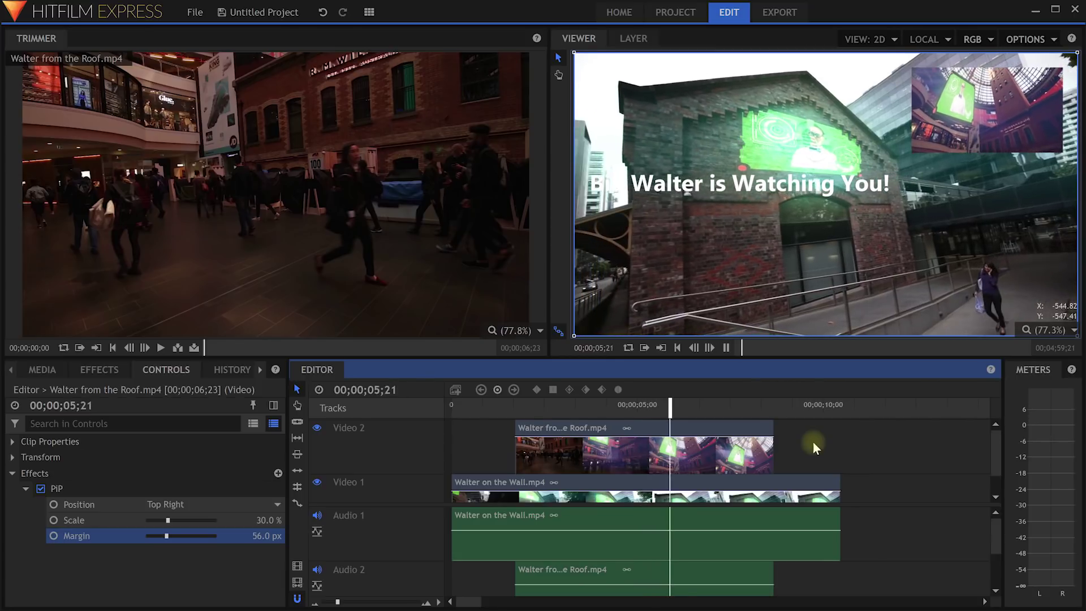
key("space")
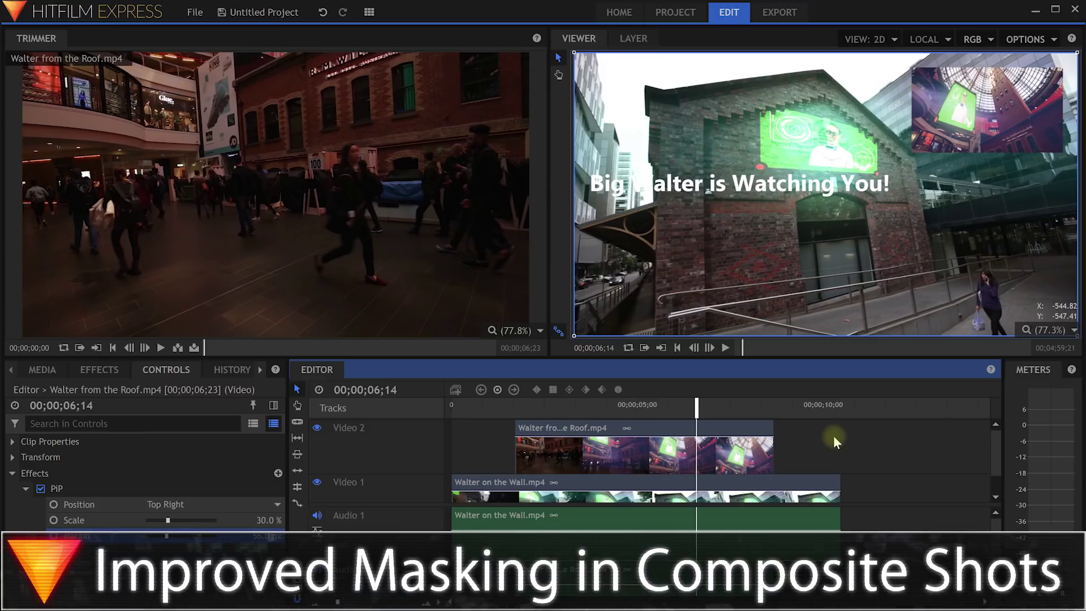
Convert the roof clip into a composite shot, taking properties from the selected clip and leaving effects and transforms in the editor
left_click(671, 449)
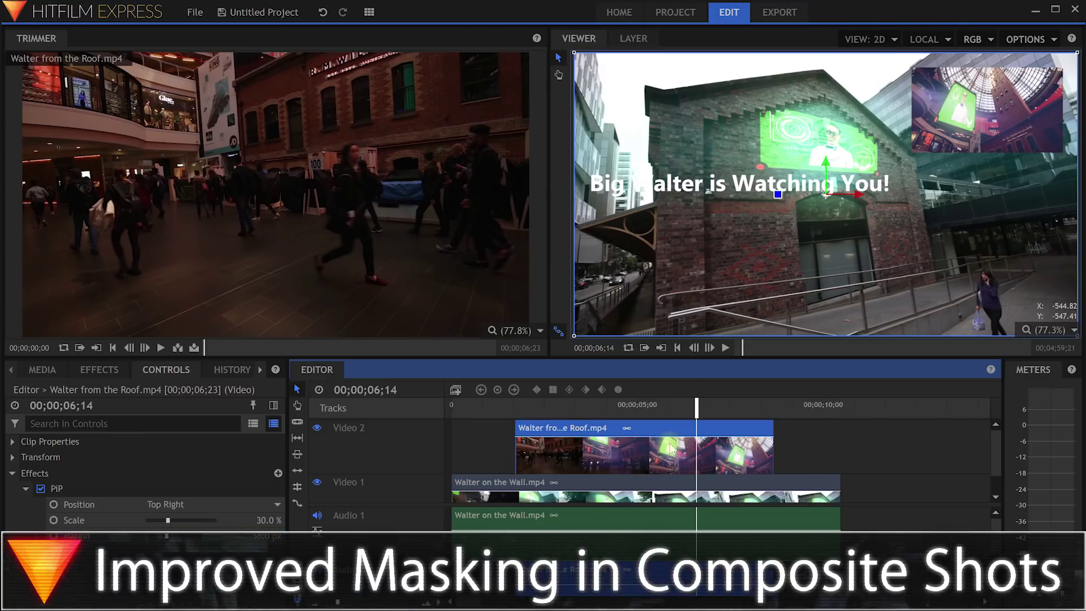
right_click(680, 454)
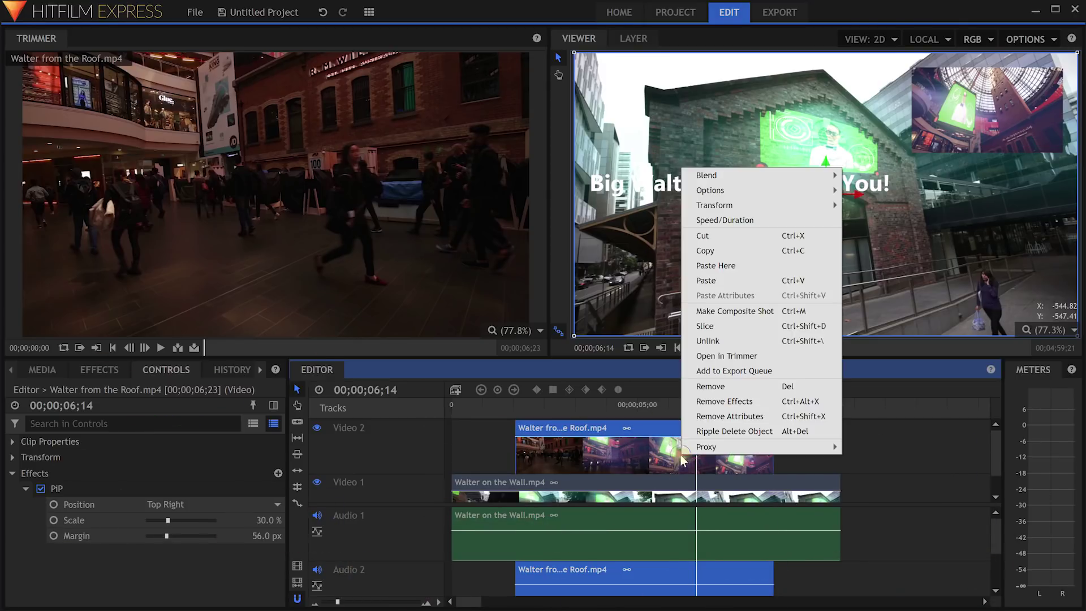
left_click(724, 313)
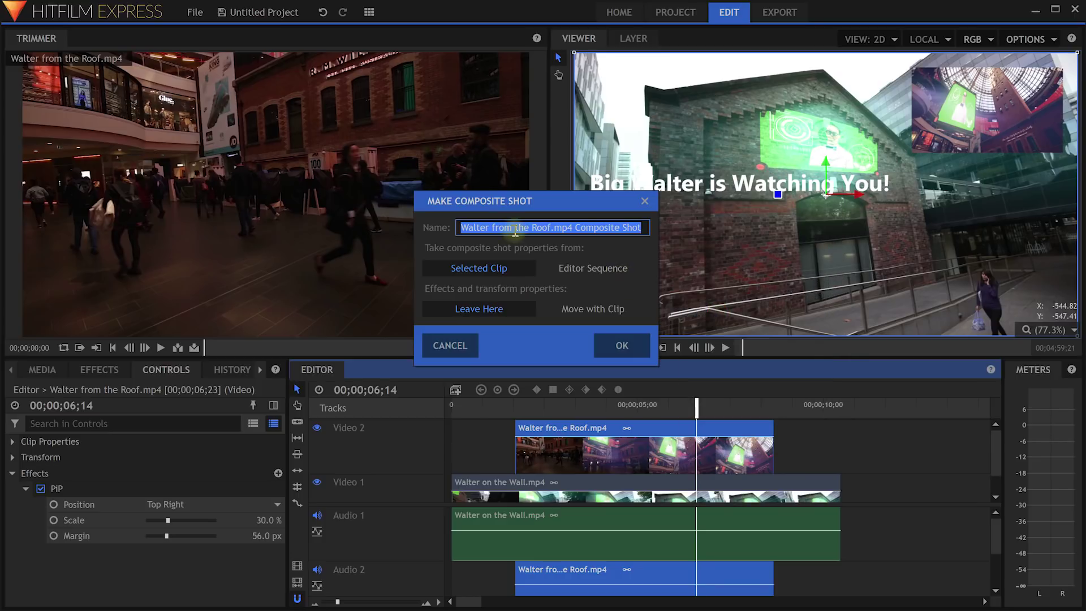
left_click(622, 346)
Go to 00;00;03;14 in the composite shot and duplicate the Walter from the Roof.mp4 layer
left_click_drag(619, 405, 804, 410)
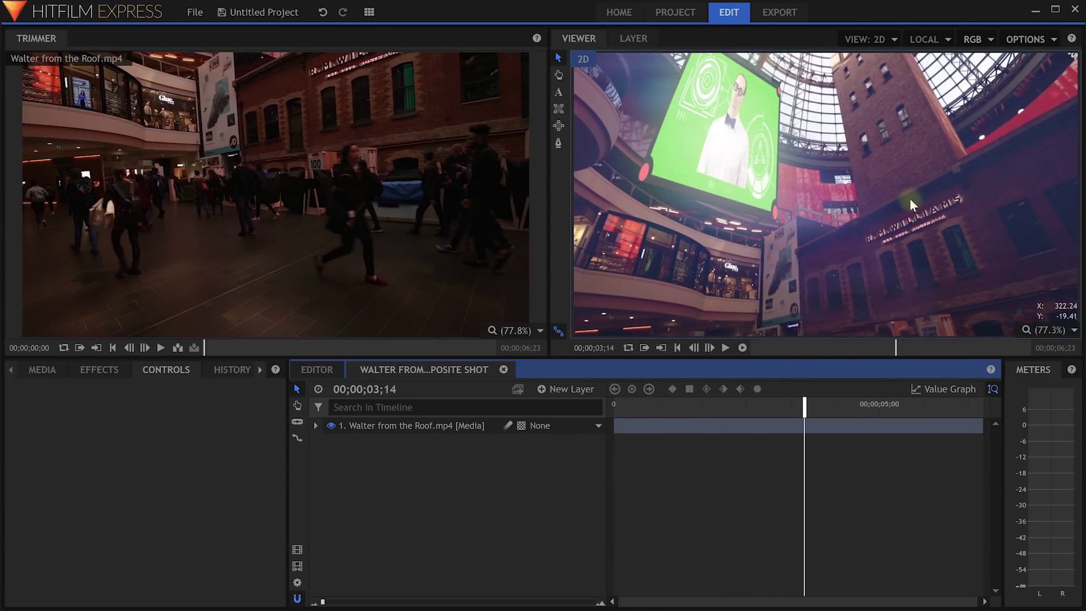
left_click(394, 429)
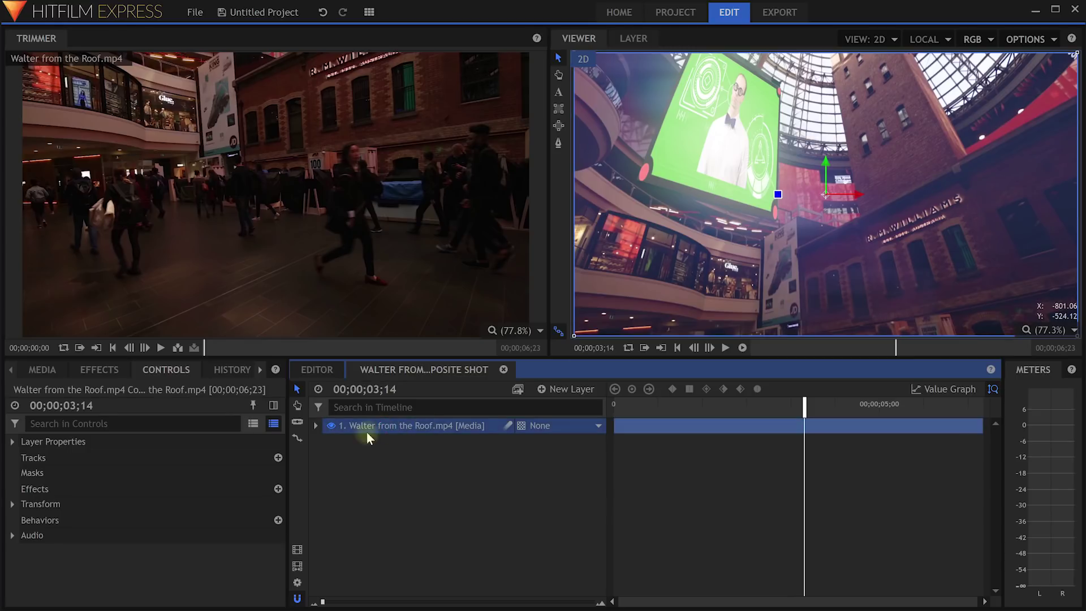
key("ctrl+d")
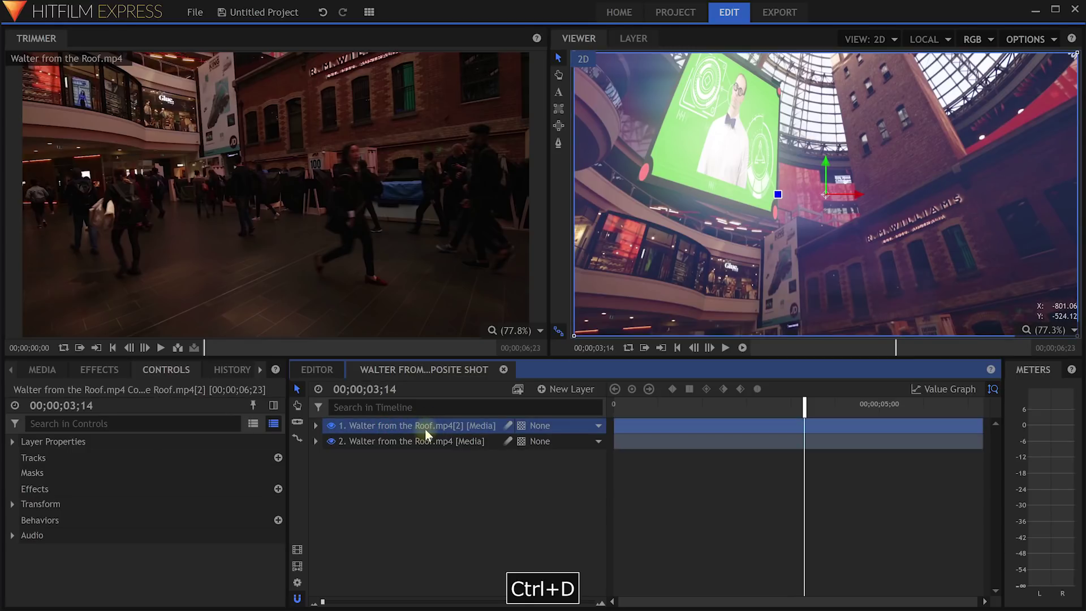
Draw a closed mask around the brick tower and building on the duplicate layer, and hide the original layer
left_click(559, 143)
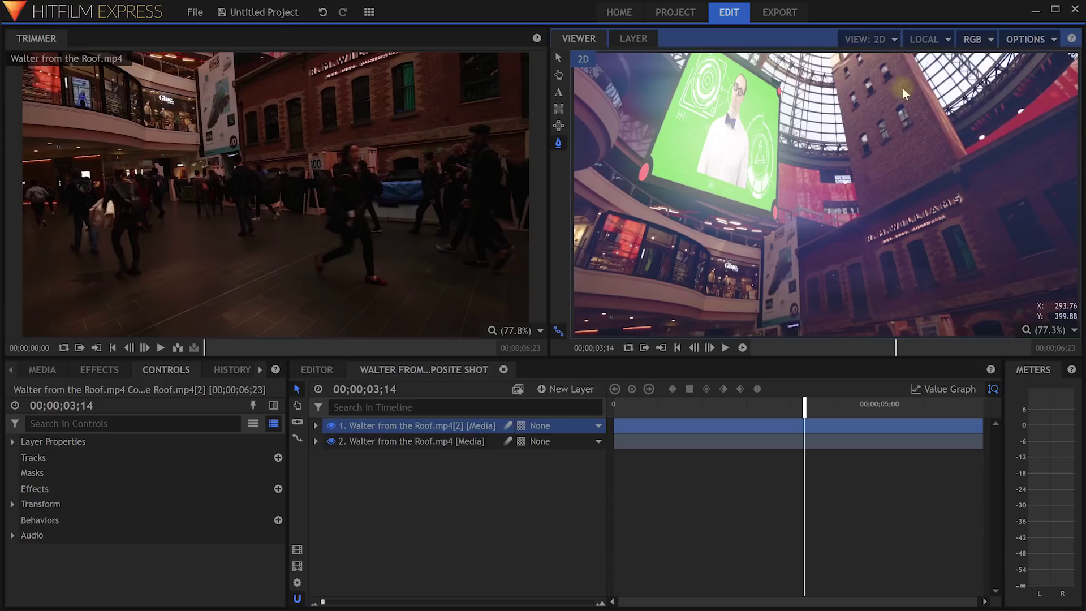
left_click(903, 56)
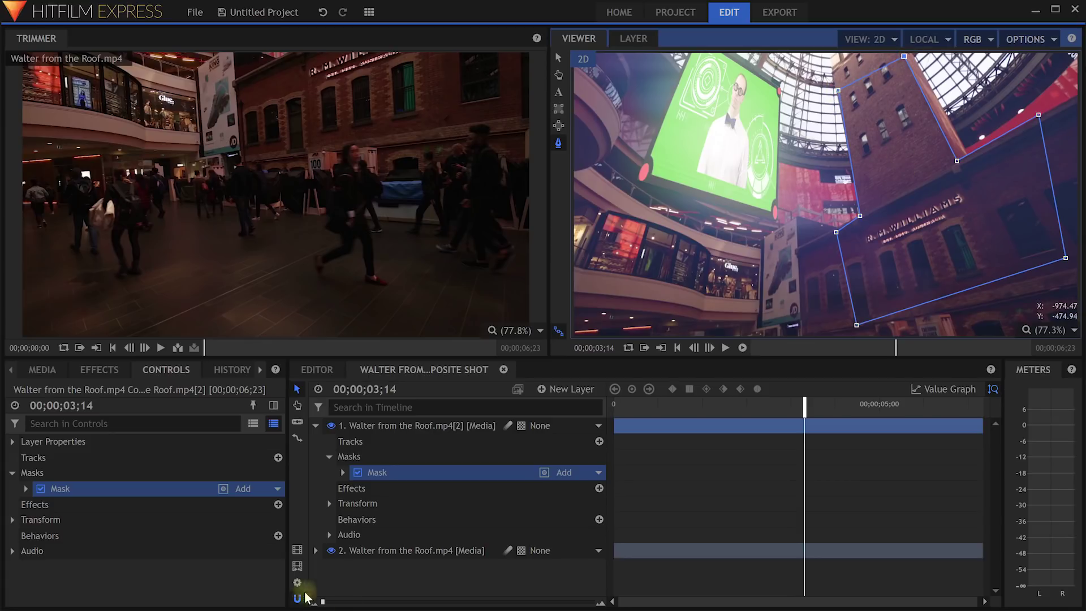
left_click(331, 550)
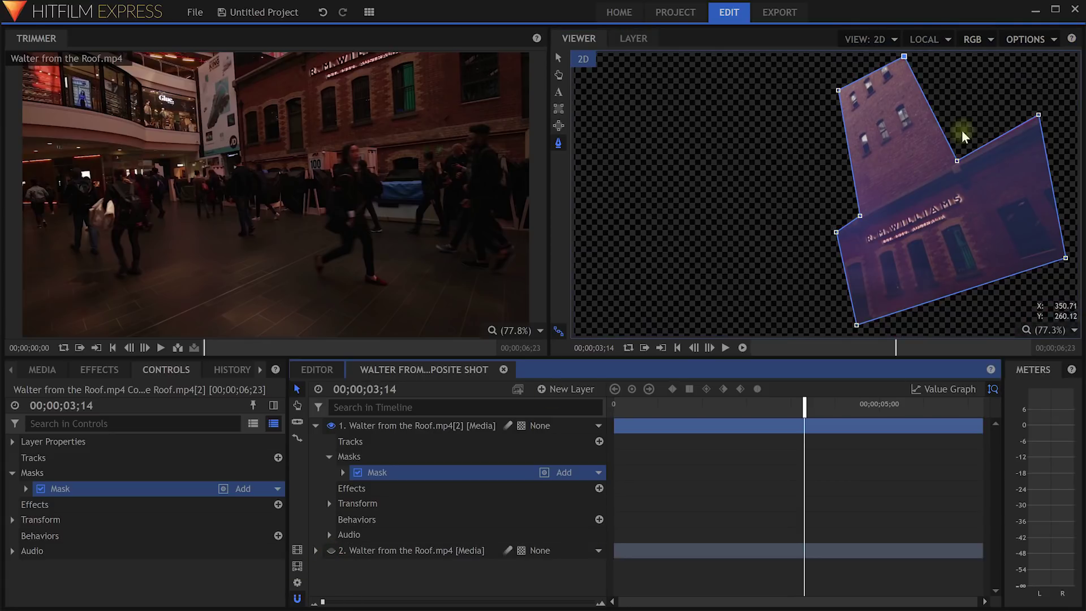
Reshape the mask by moving its points along the tower's left edge and at the building's right roof corner
left_click(920, 138)
left_click_drag(839, 90, 814, 83)
left_click_drag(861, 213, 846, 205)
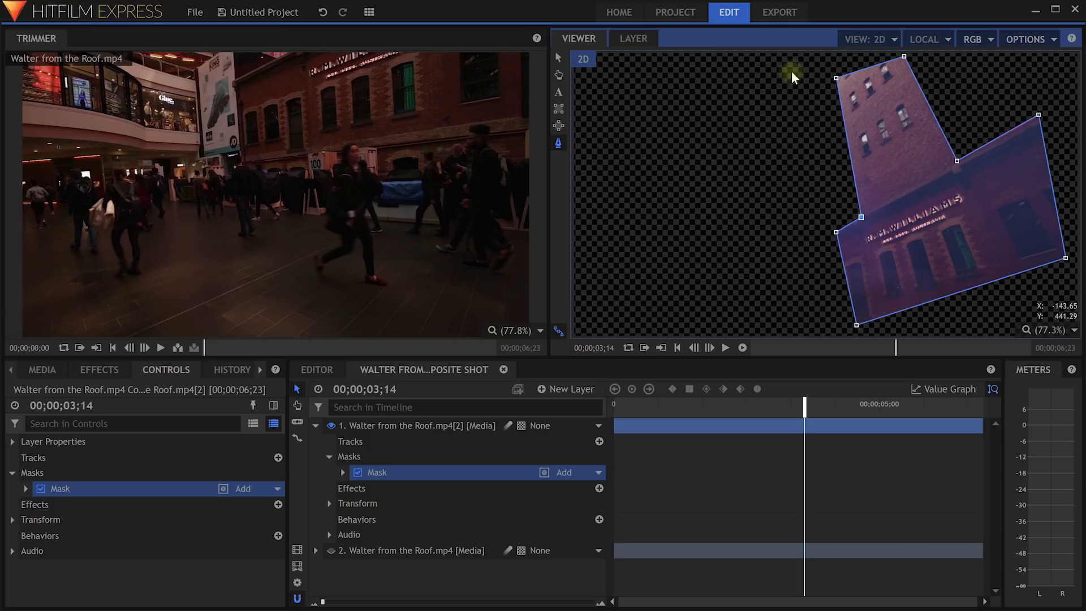
left_click_drag(770, 69, 911, 286)
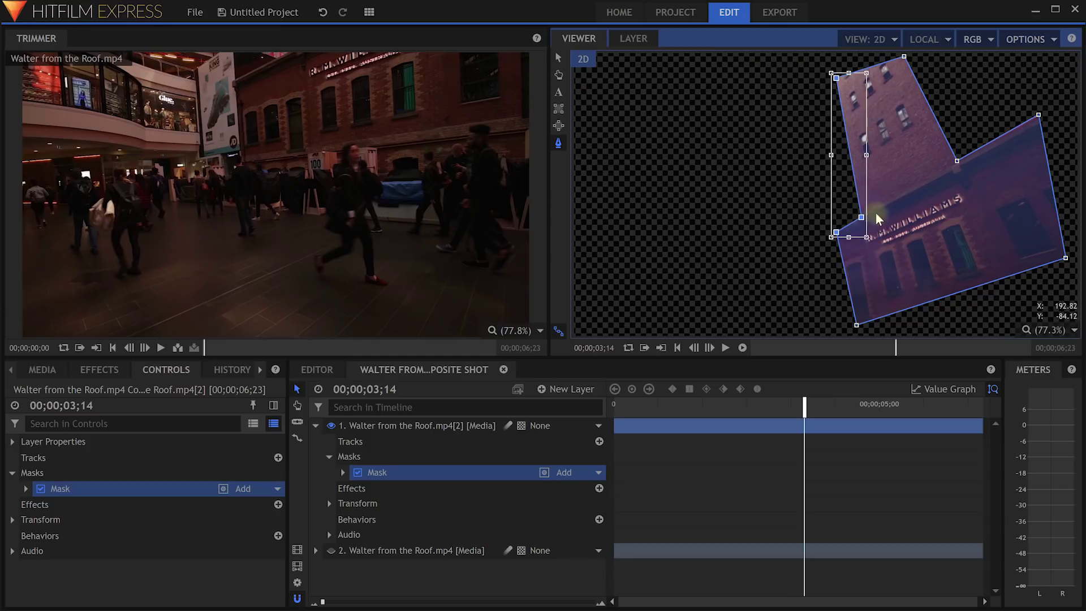
mouse_move(860, 220)
left_mouse_down()
mouse_move(832, 225)
mouse_move(861, 214)
left_mouse_up()
left_click(862, 215)
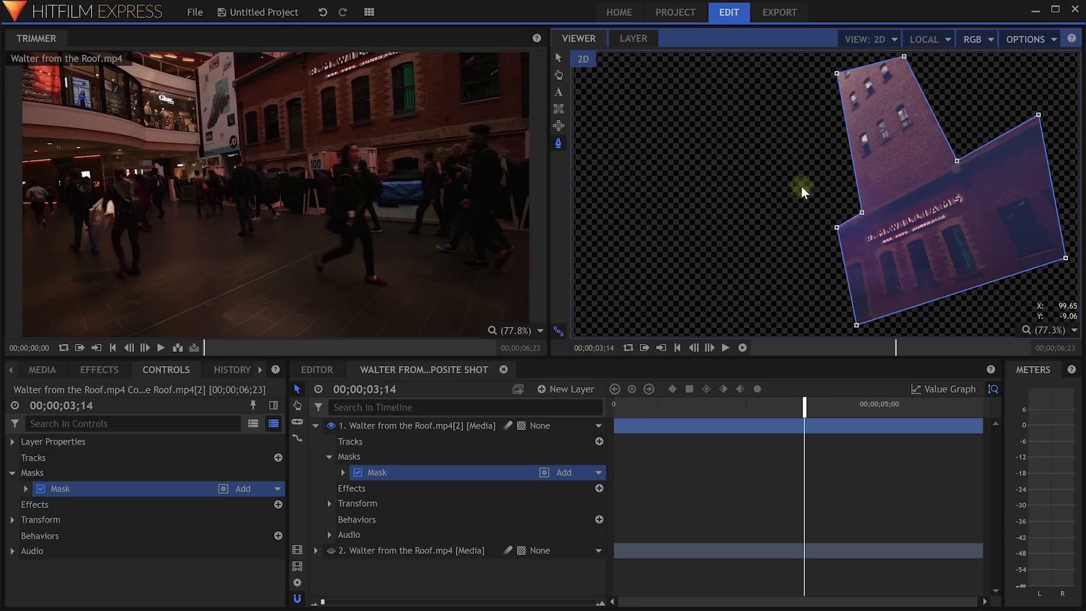
left_click_drag(1041, 111, 1036, 124)
left_click(869, 211)
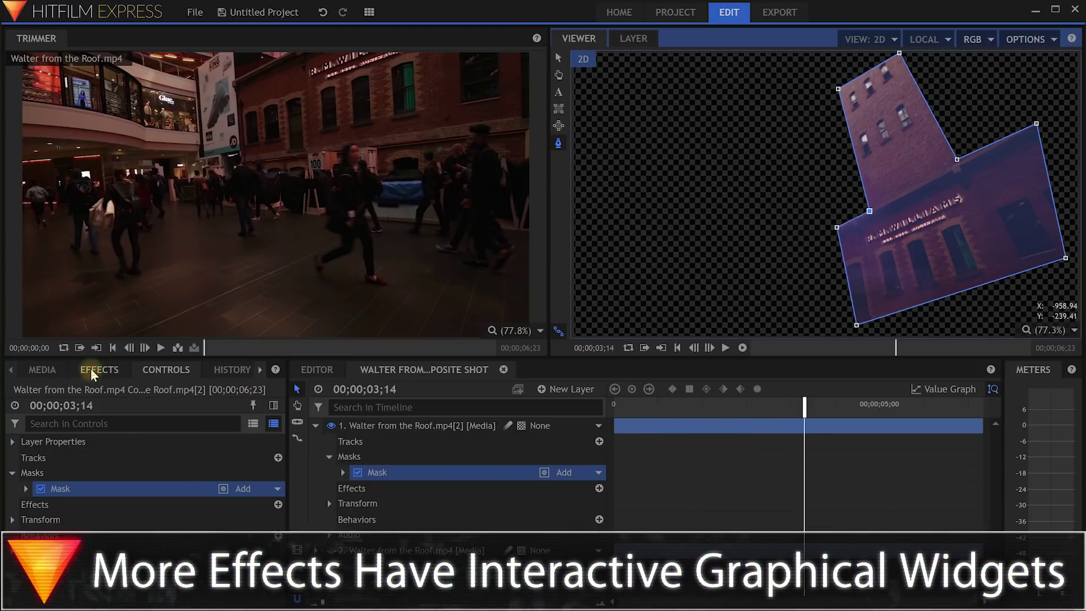
Find the Polar Warp effect and apply it to the masked duplicate layer
left_click(92, 375)
type("polar warp")
left_click_drag(64, 450, 382, 426)
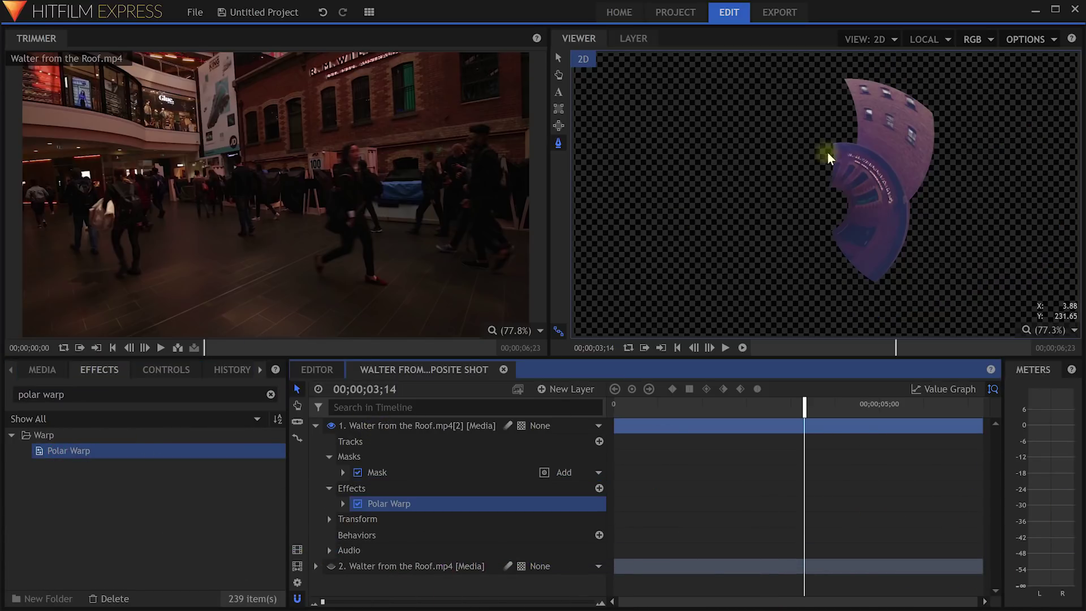
Adjust Polar Warp with its on-screen handles to a rotation of about -88.9 and a range of about 186.8, and expand its properties
scroll(831, 198, "down", 2)
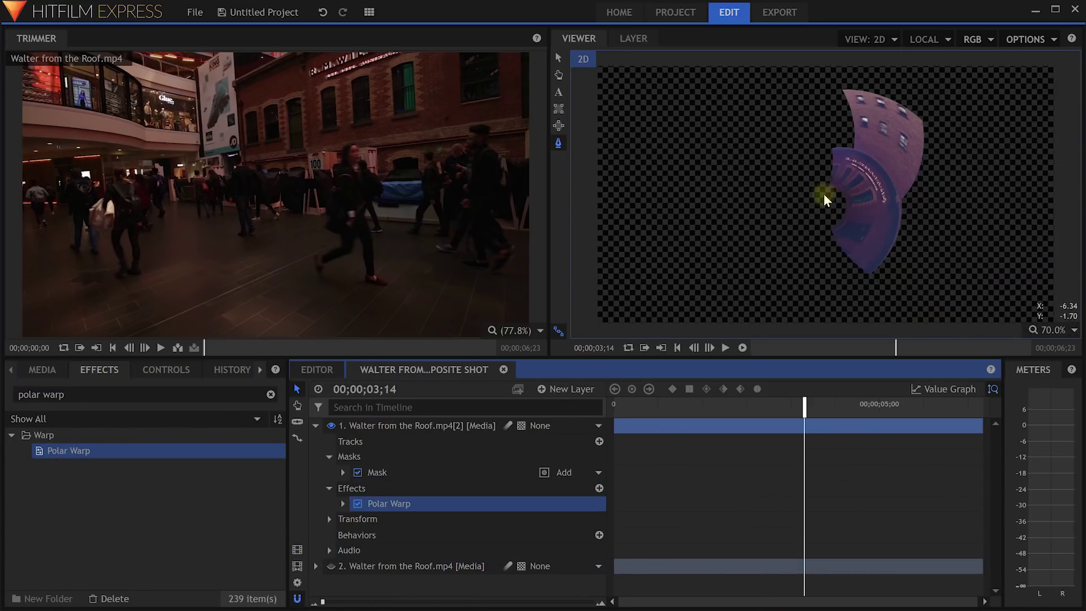
left_click(559, 58)
left_click(671, 73)
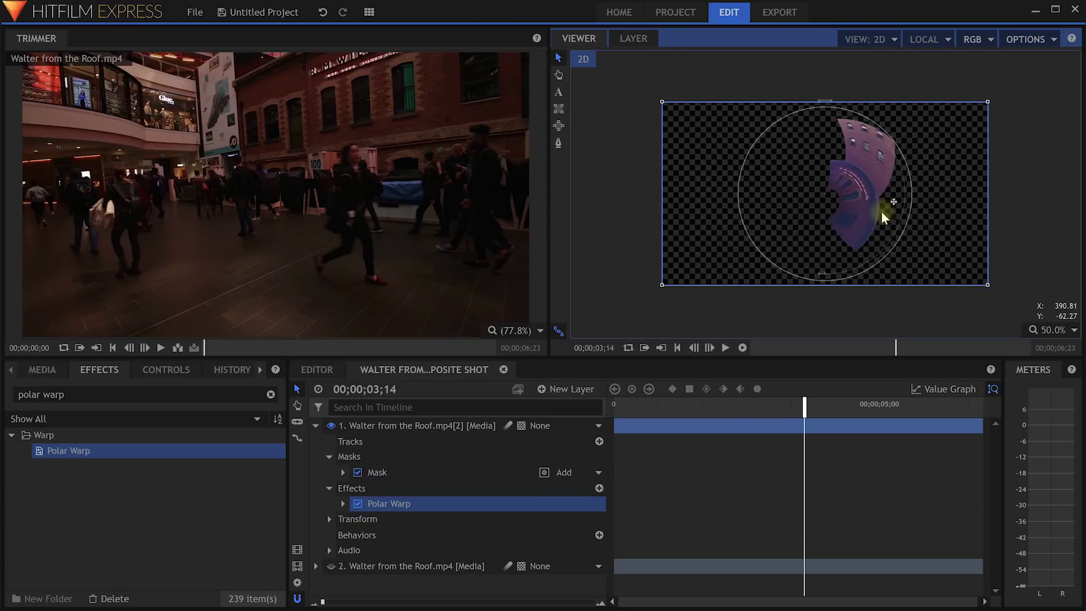
scroll(840, 269, "up", 1)
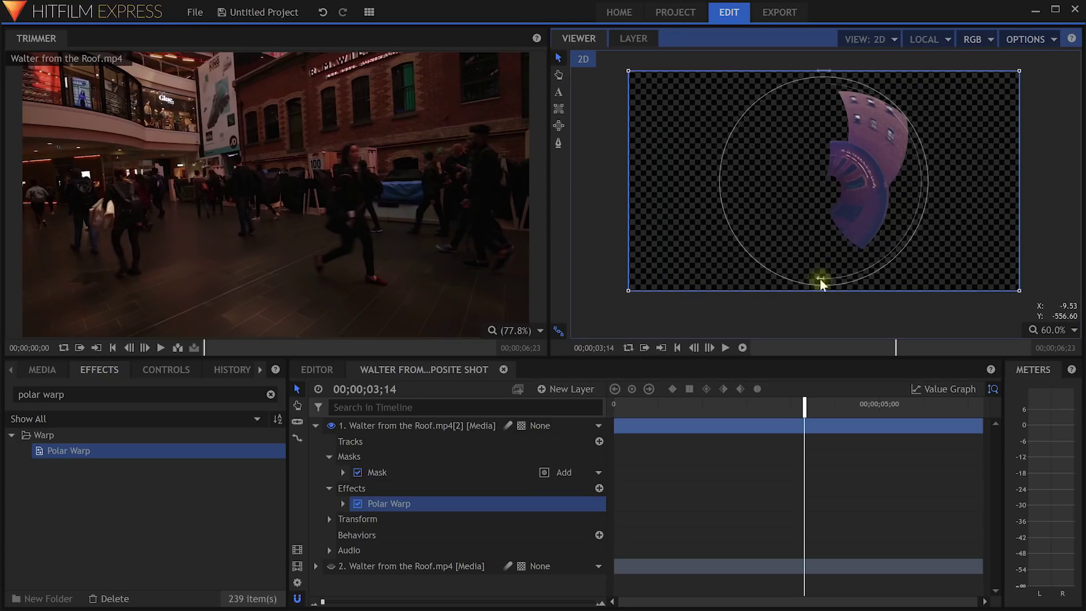
left_click_drag(820, 282, 824, 250)
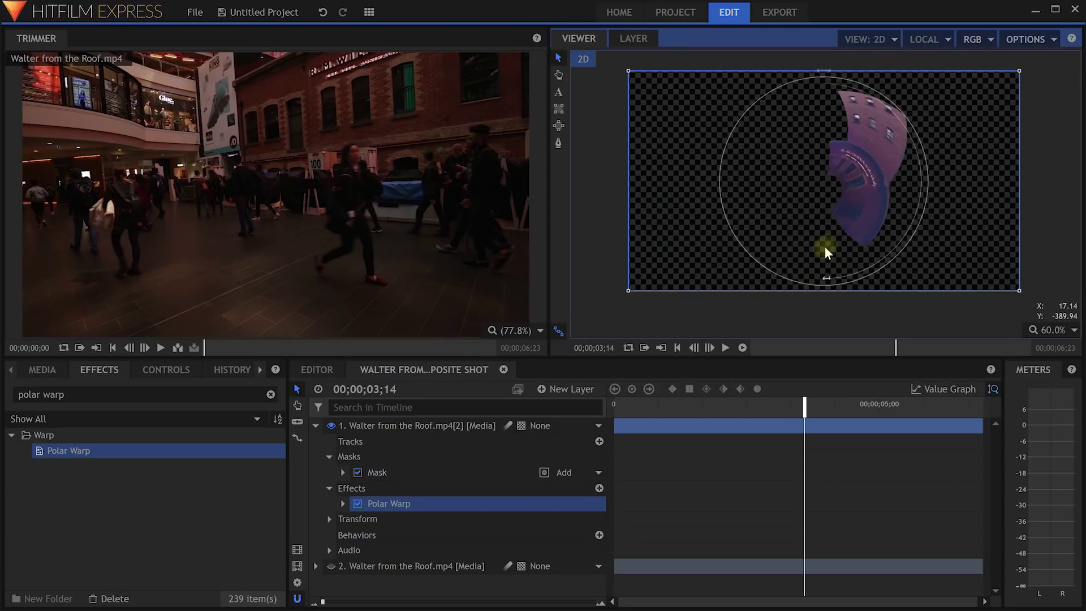
left_click(342, 503)
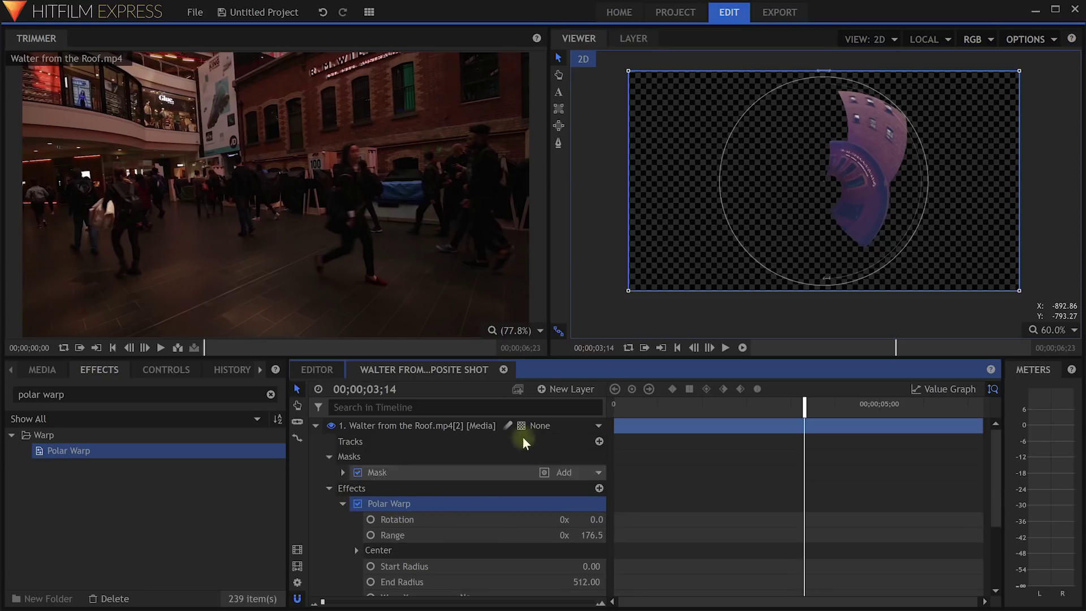
left_click_drag(824, 70, 887, 187)
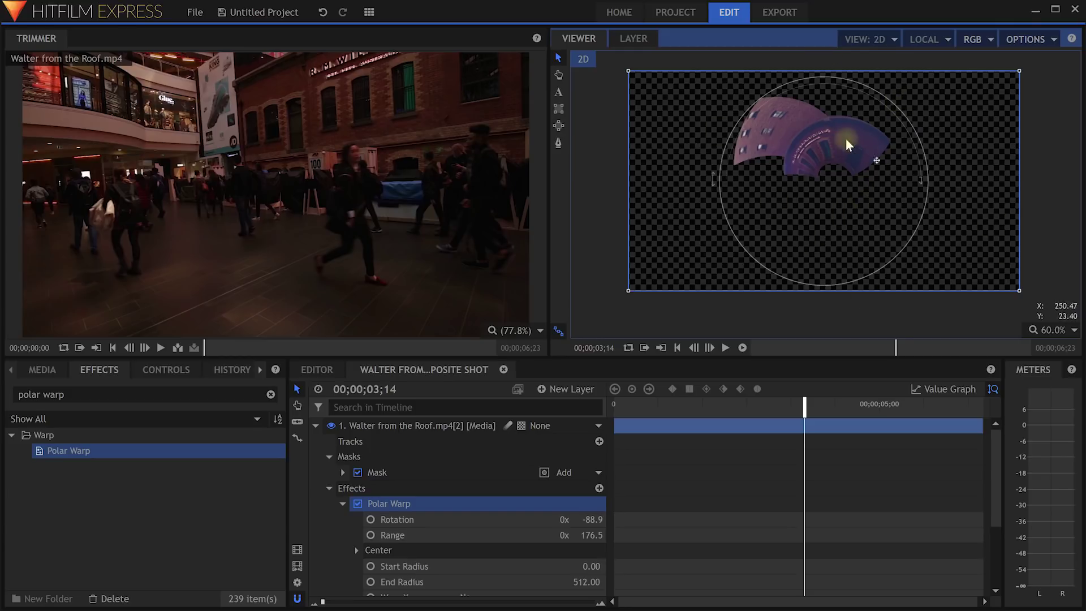
scroll(830, 185, "up", 1)
mouse_move(939, 178)
left_mouse_down()
mouse_move(927, 243)
mouse_move(898, 277)
mouse_move(935, 195)
left_mouse_up()
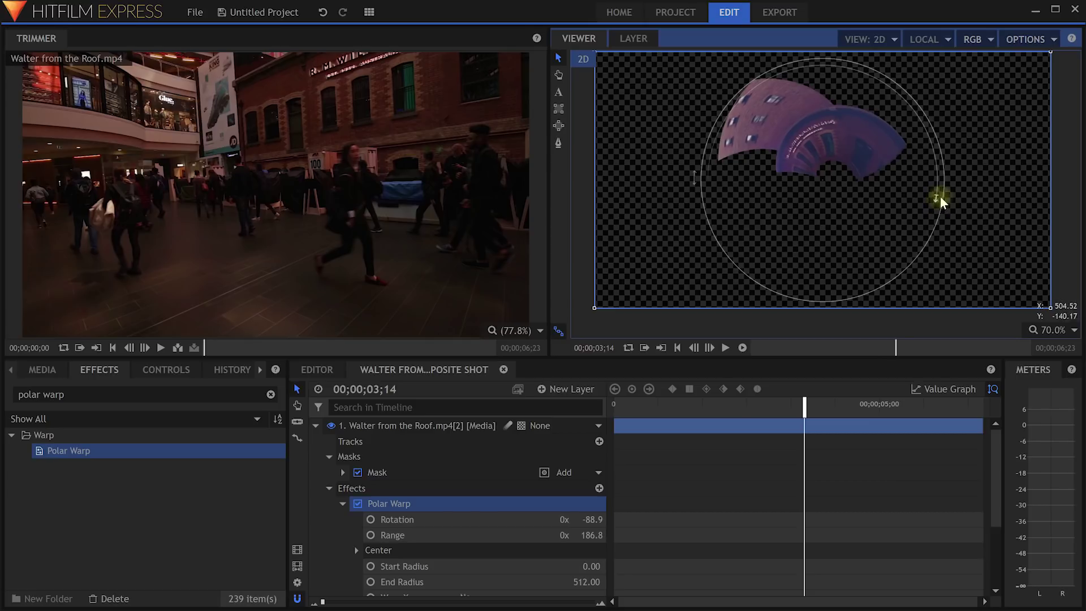
Make the original Walter from the Roof.mp4 layer visible again beneath the warped duplicate and play back the composite shot
left_click(316, 425)
left_click(331, 441)
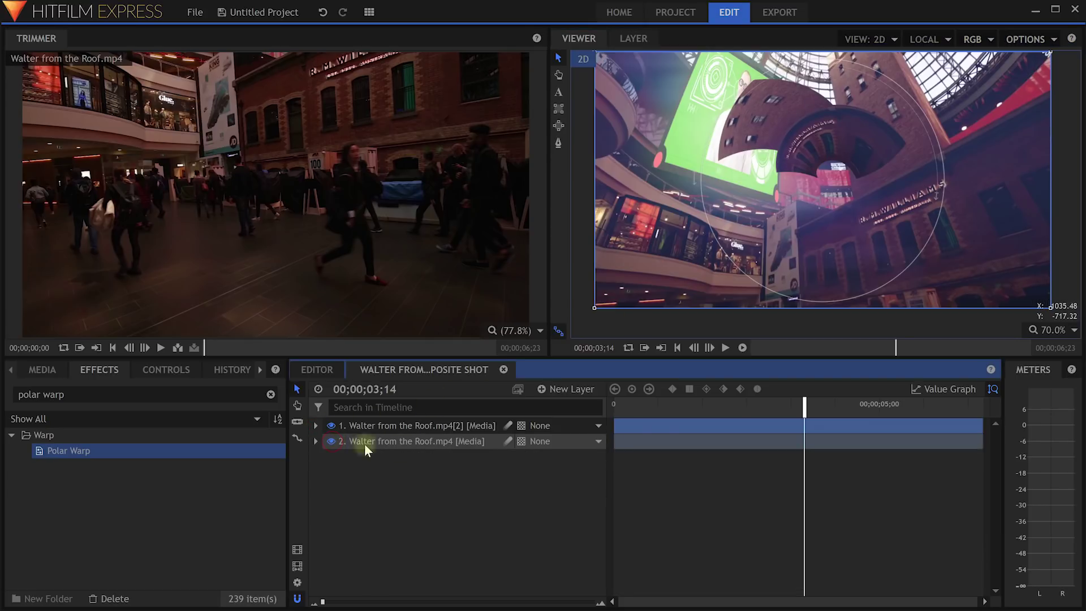
left_click_drag(798, 406, 645, 406)
key("space")
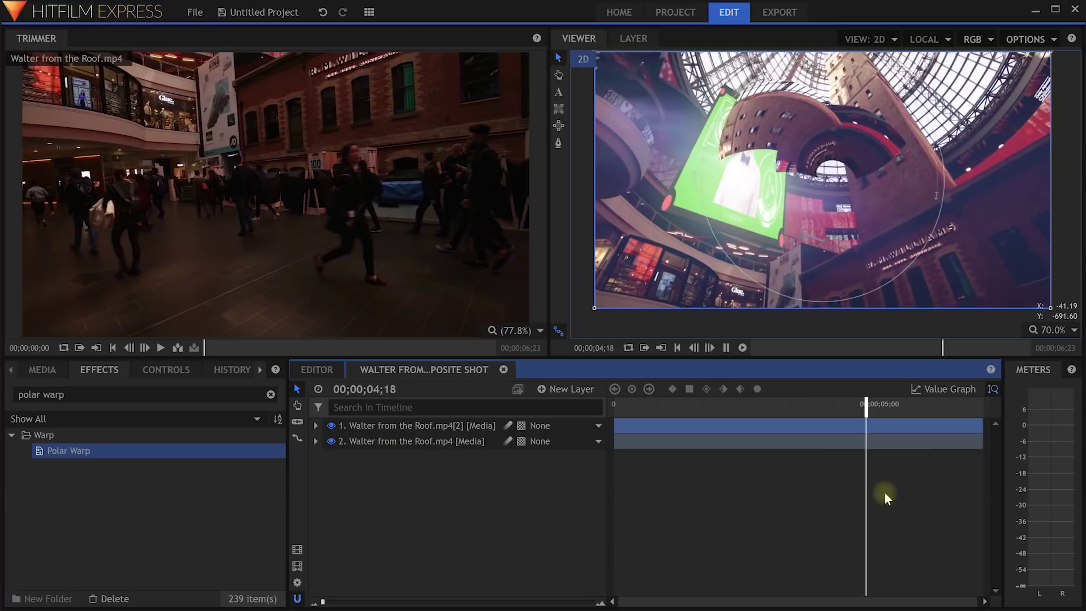
key("space")
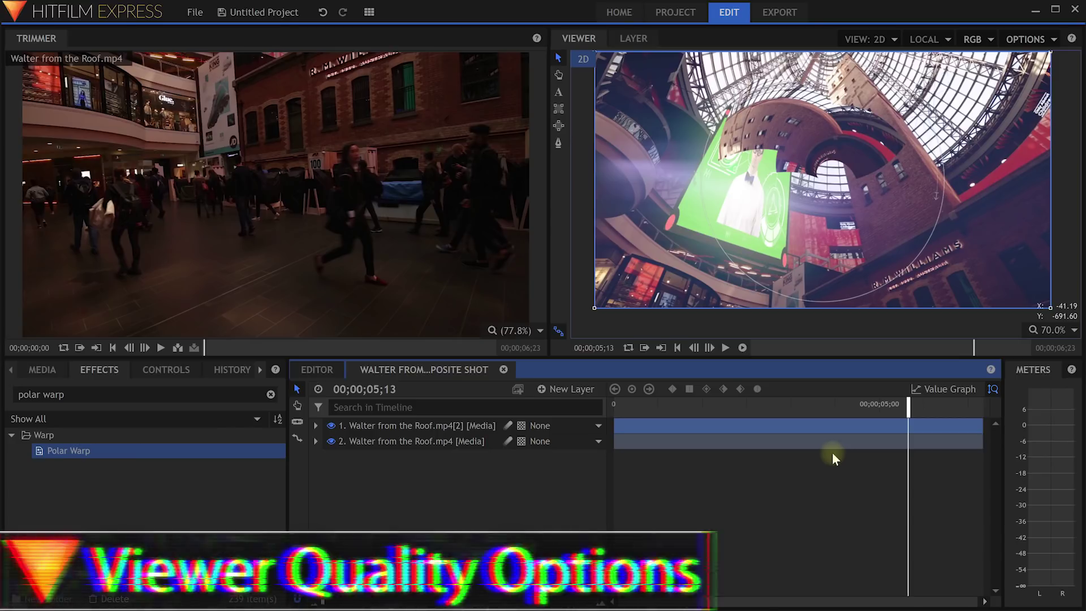
Return to the main edit timeline and play it from 00;00;01;20, where the composite shot clip begins
left_click(315, 370)
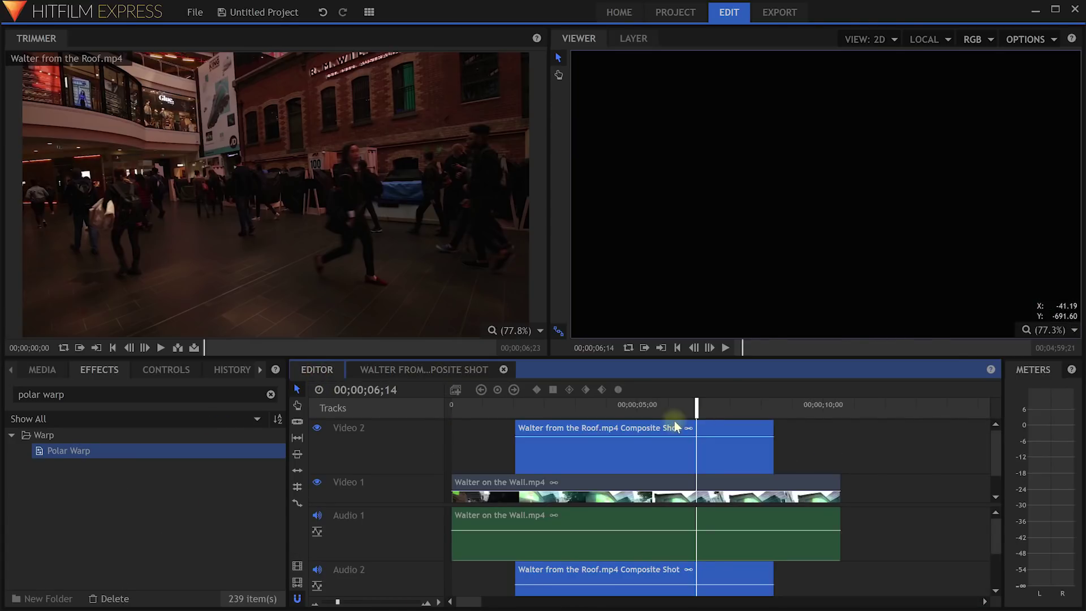
mouse_move(526, 411)
left_mouse_down()
mouse_move(512, 411)
mouse_move(763, 411)
mouse_move(524, 411)
left_mouse_up()
key("Left")
key("Left")
key("Left")
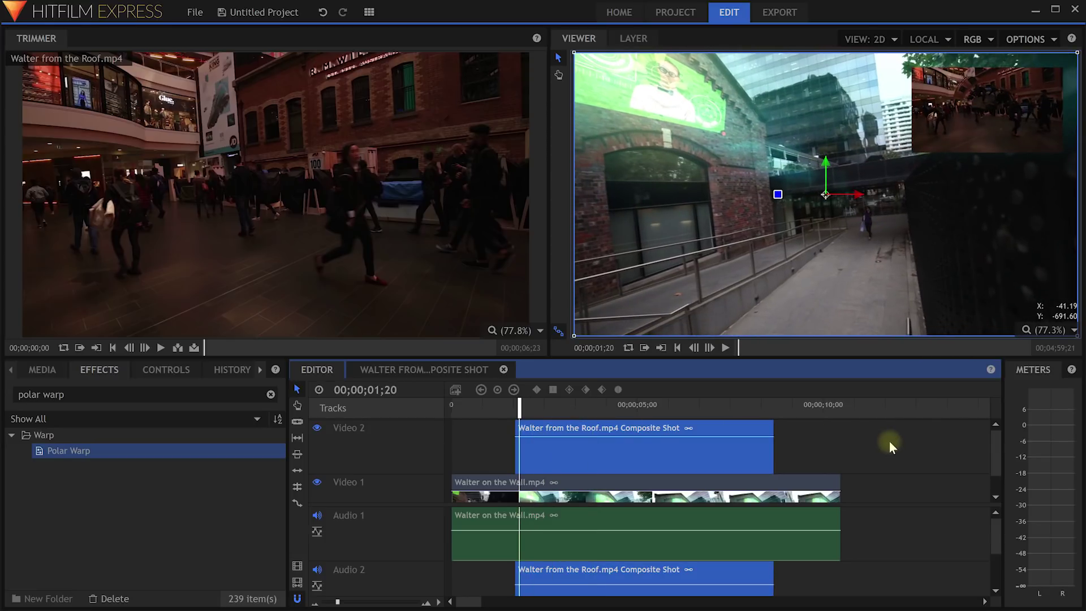
key("space")
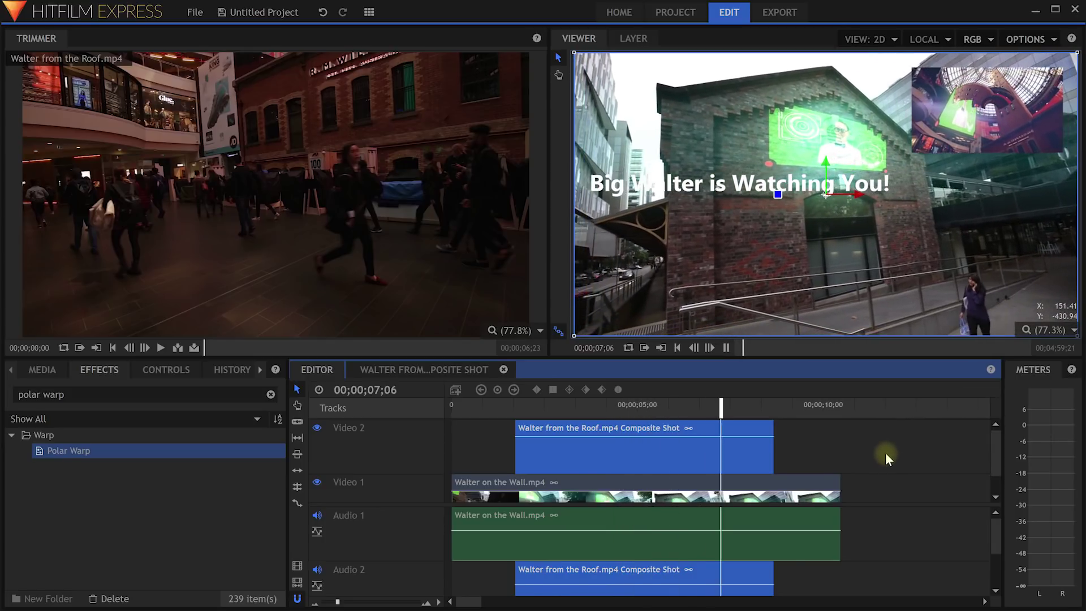
key("space")
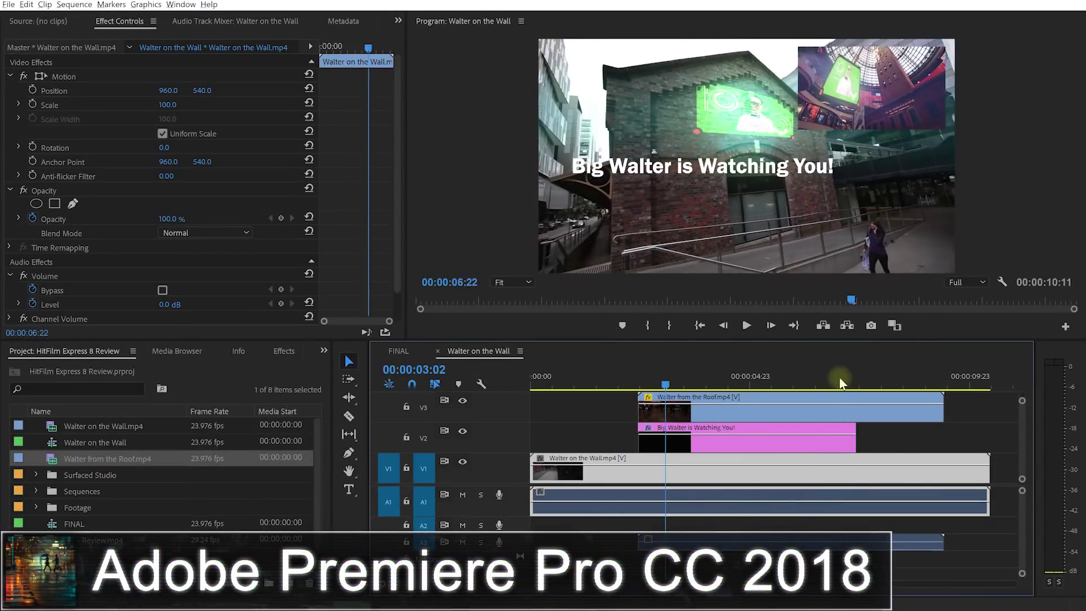
Switch to Adobe Premiere Pro and scrub the same edit, and do the same in DaVinci Resolve
left_click_drag(841, 382, 720, 378)
left_click_drag(787, 381, 825, 377)
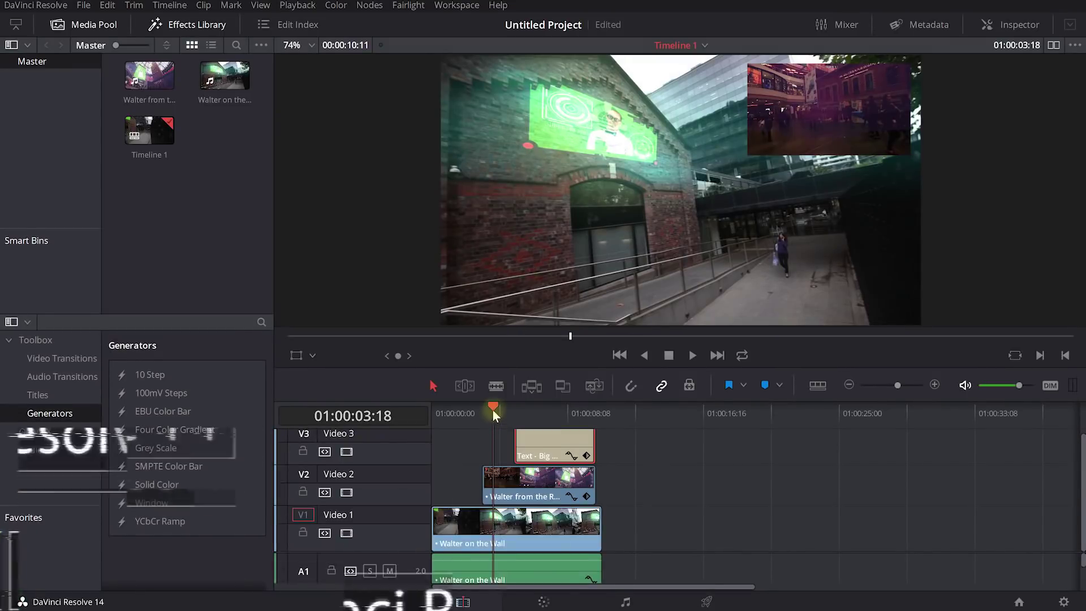
left_click_drag(496, 404, 432, 412)
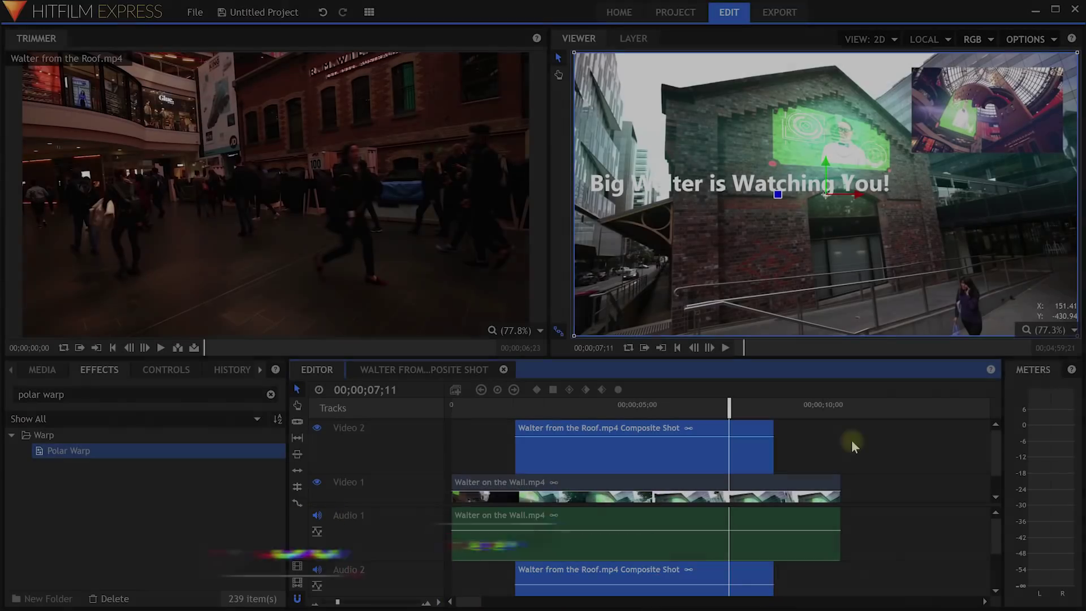
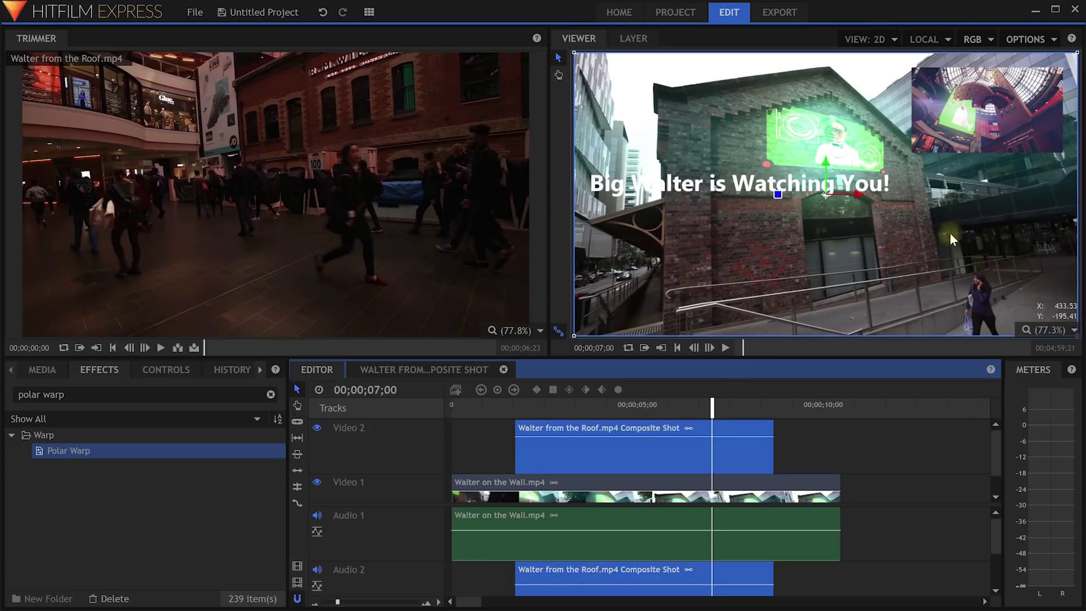
In HitFilm Express, set the viewer's playback quality to Fastest and its playback resolution to Half
left_click(1036, 43)
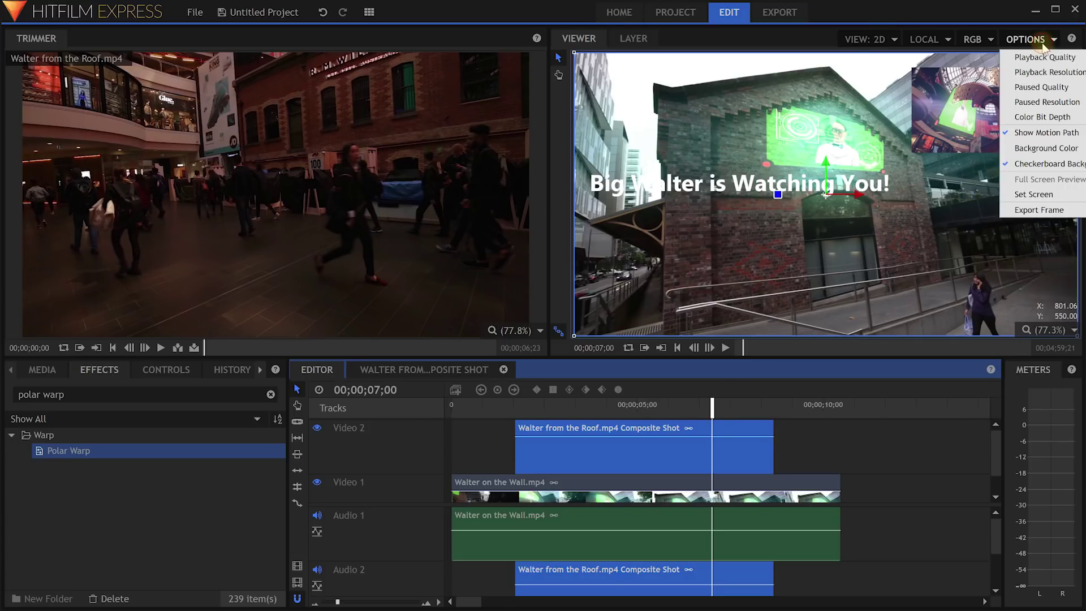
mouse_move(1045, 60)
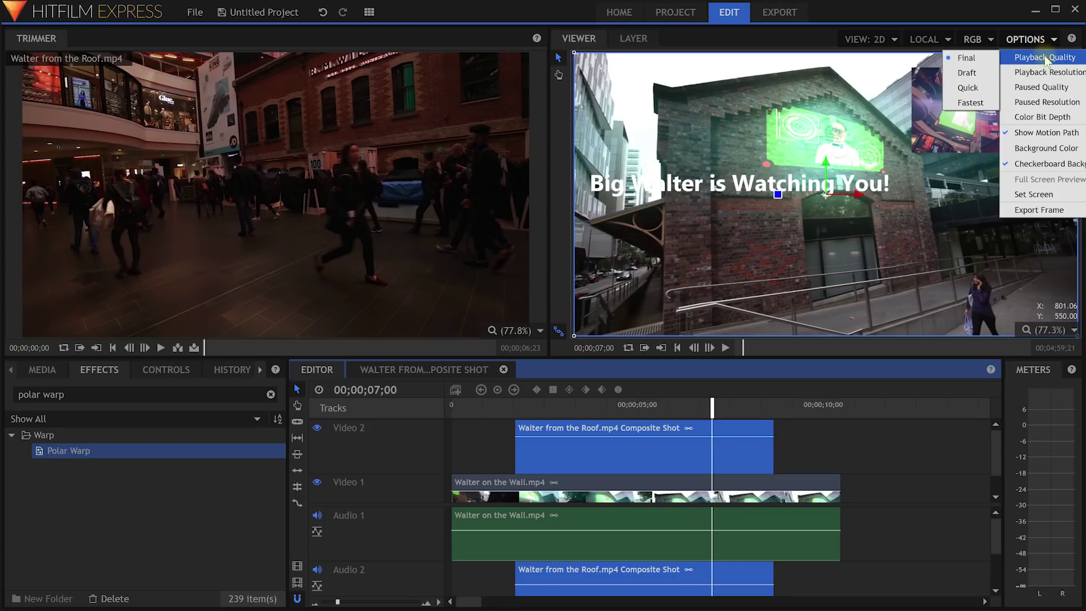
mouse_move(1040, 90)
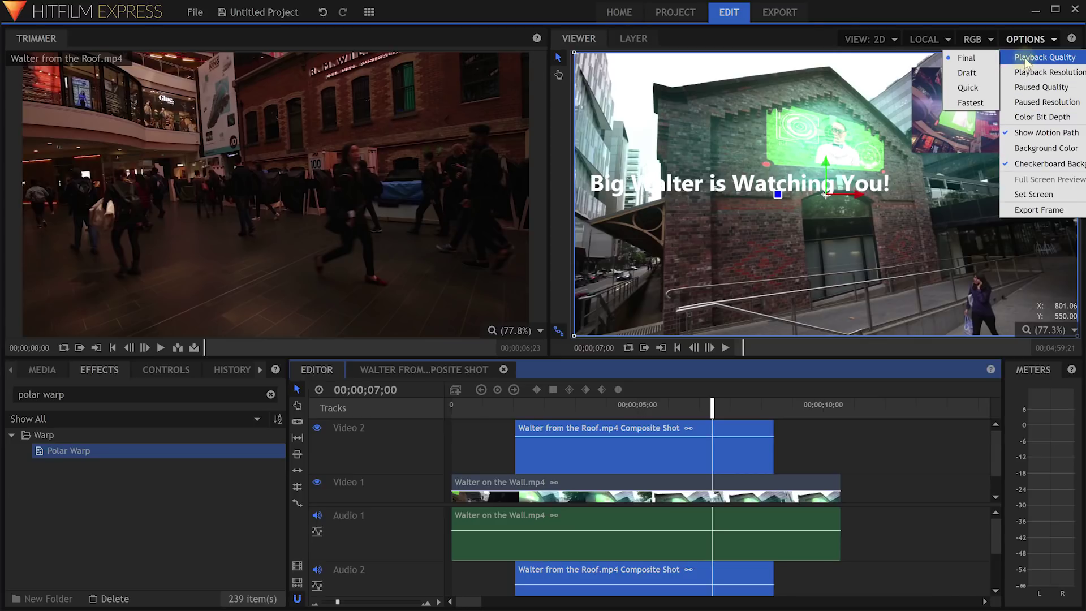
left_click(971, 102)
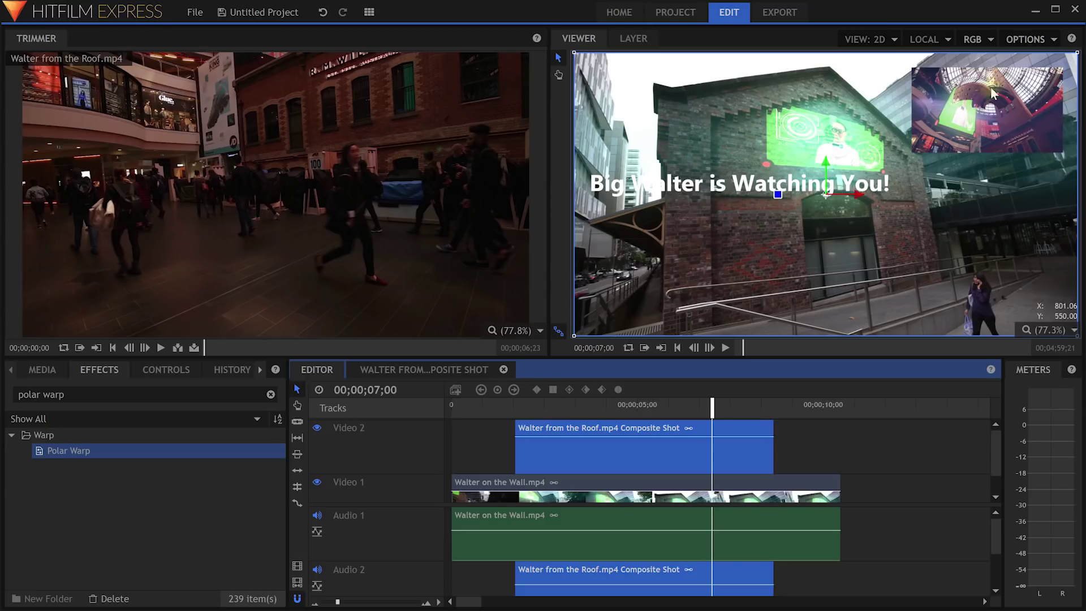
left_click(1047, 38)
mouse_move(1048, 73)
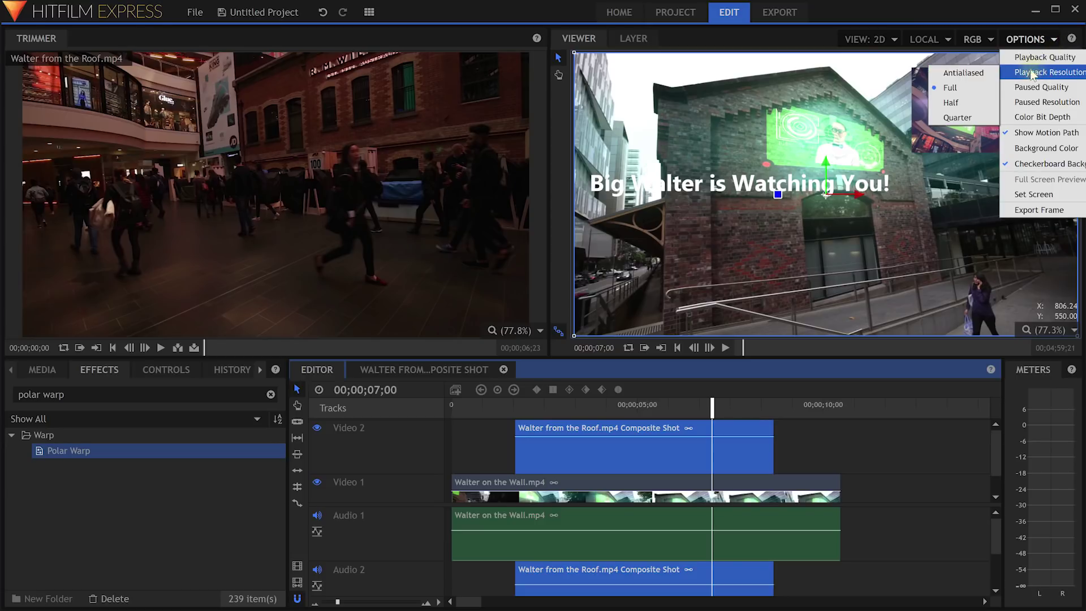
left_click(965, 103)
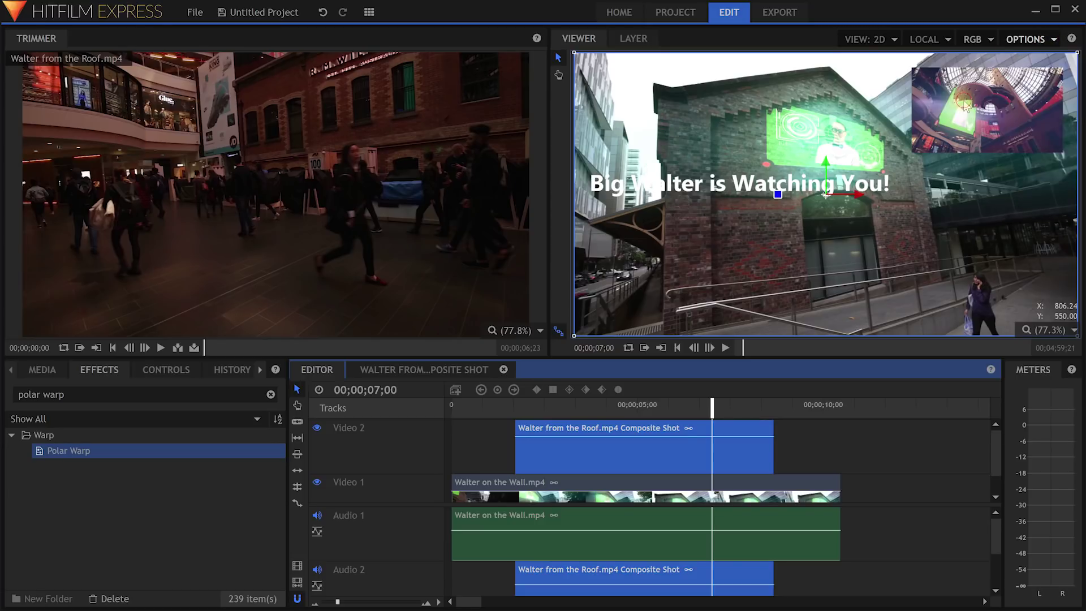
Play the timeline from 00;00;02;03 to test playback with the reduced viewer settings
left_click_drag(712, 404, 530, 407)
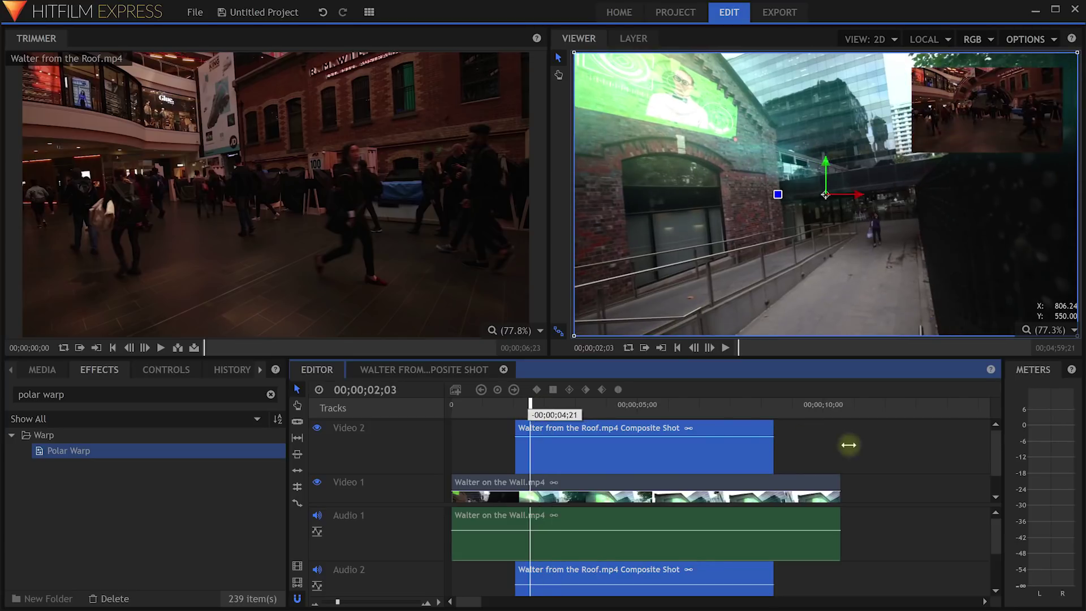
key("space")
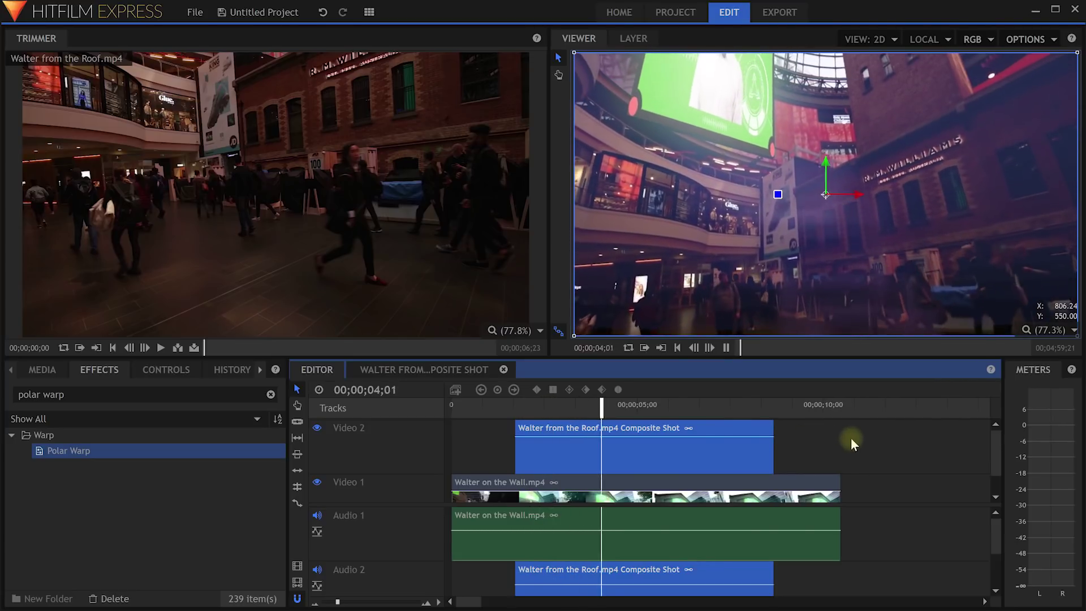
key("space")
Check the viewer's playback quality options with Fastest selected, and resume playback from 00;00;04;16
left_click(1046, 41)
mouse_move(1031, 62)
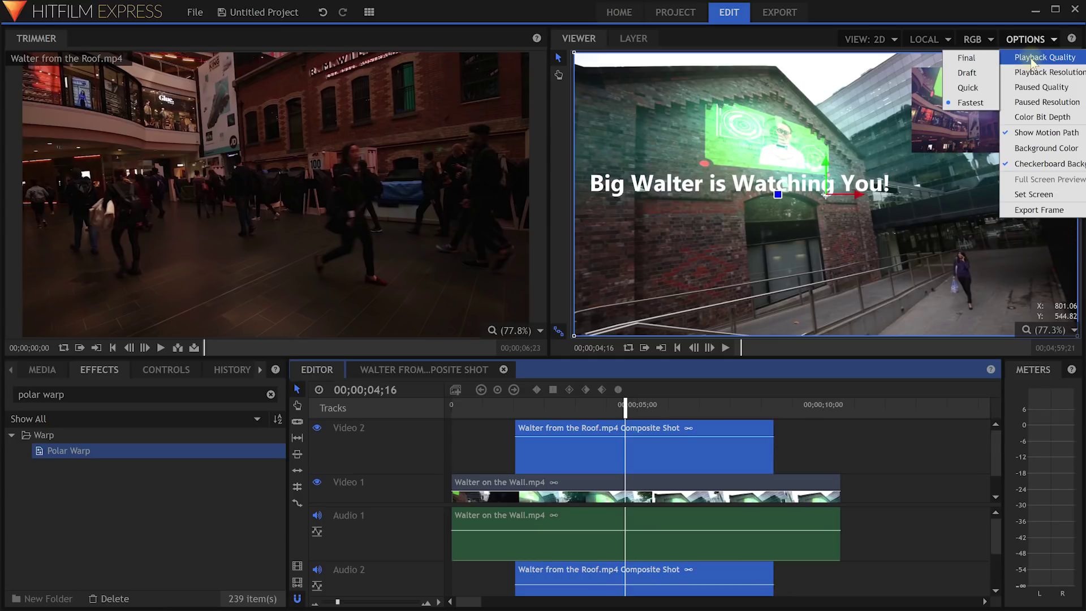
left_click(979, 103)
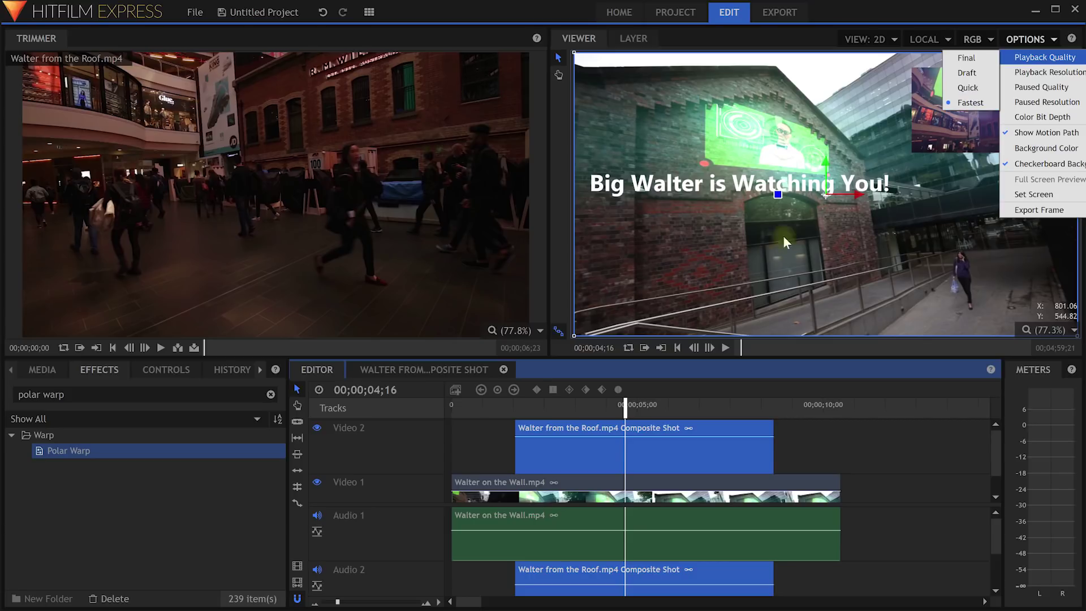
key("space")
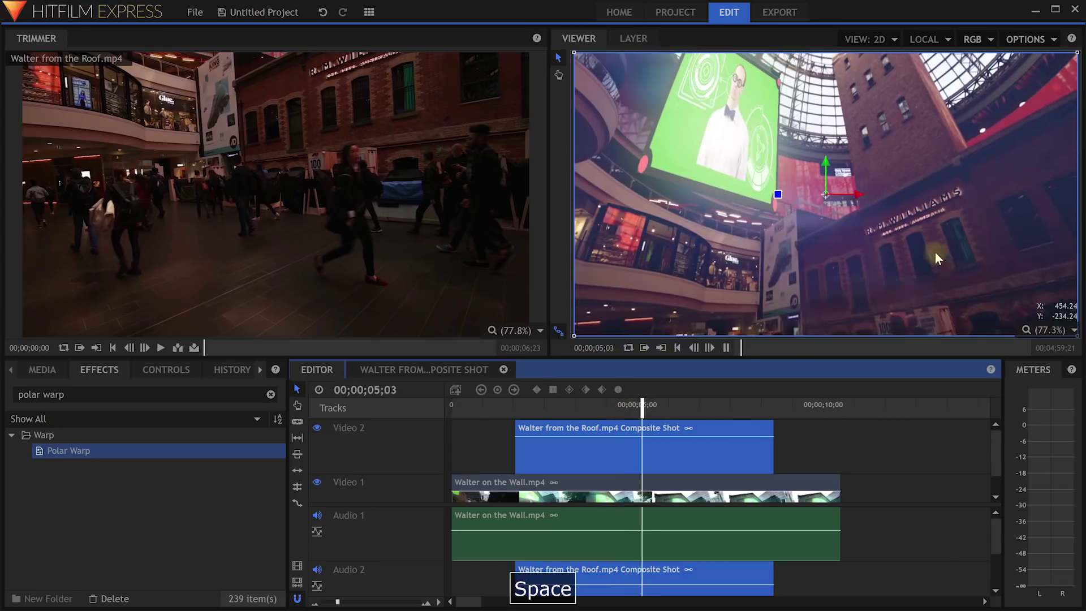
key("space")
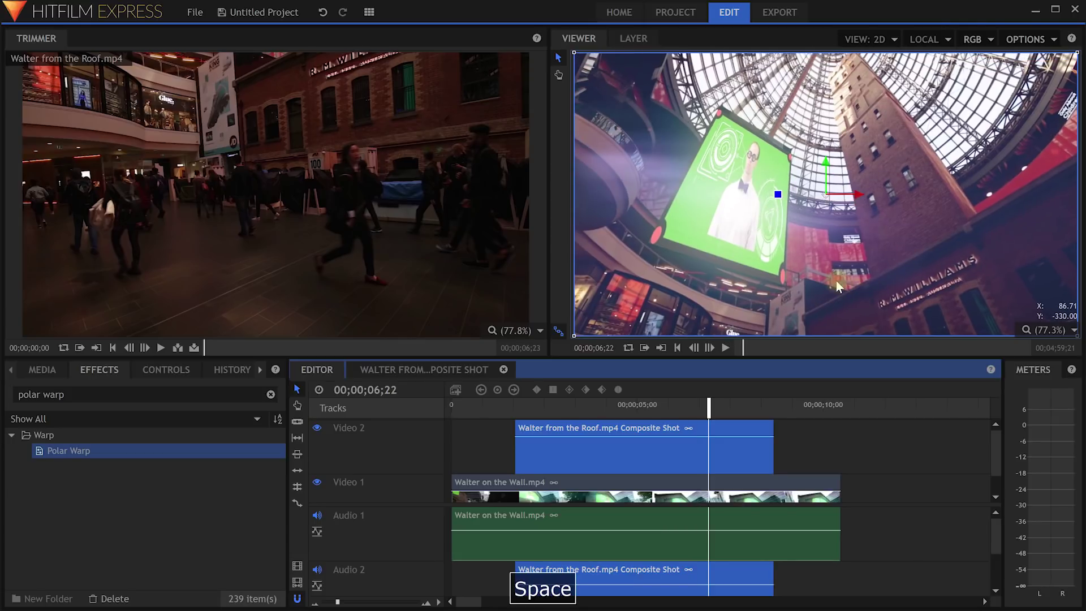
Set the viewer's playback quality to Quick and play the timeline from near the start of the composite shot clip
left_click(1027, 39)
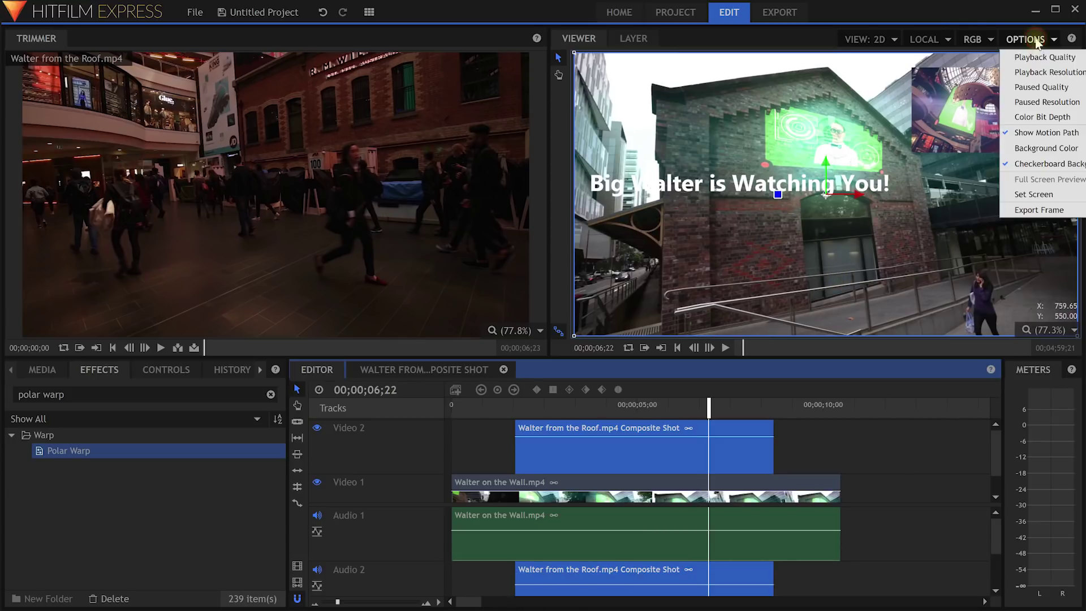
left_click(971, 89)
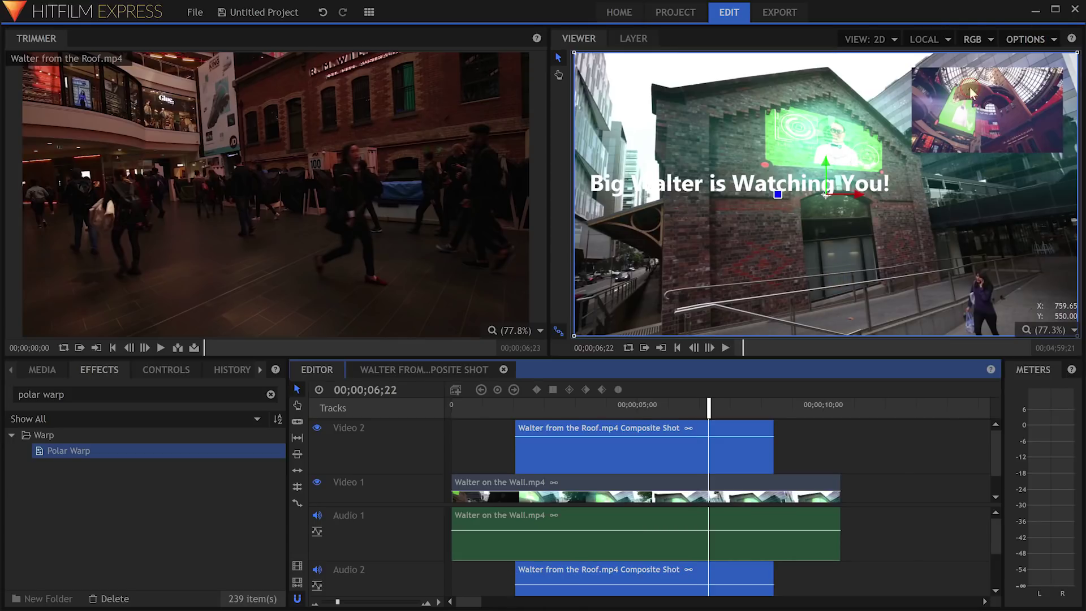
left_click_drag(707, 403, 544, 409)
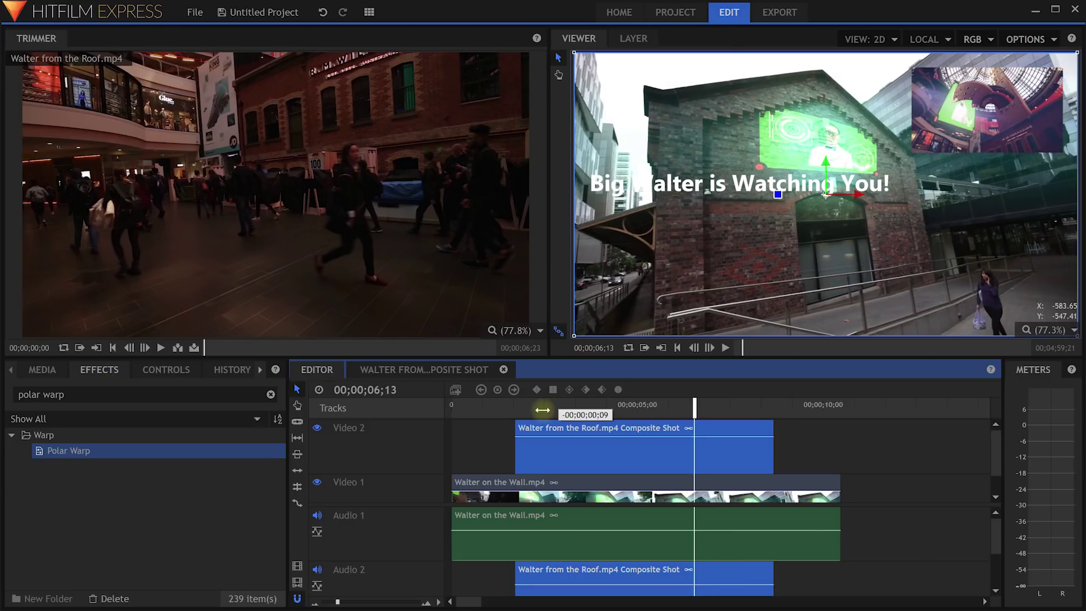
key("space")
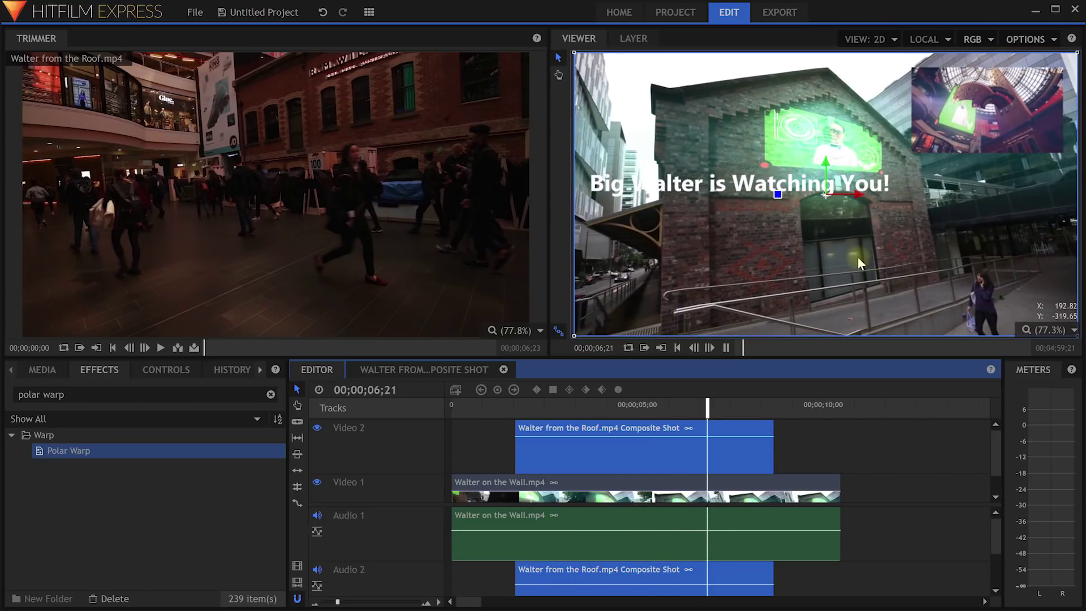
key("space")
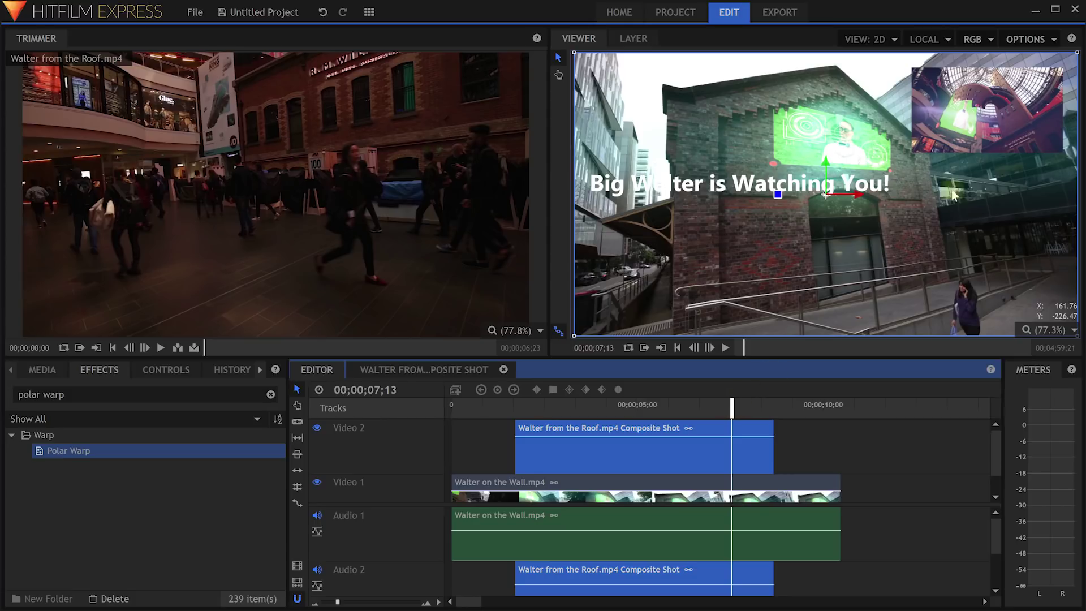
Check the viewer's playback quality options: Final, Draft, Quick and Fastest
left_click(1050, 40)
mouse_move(1038, 58)
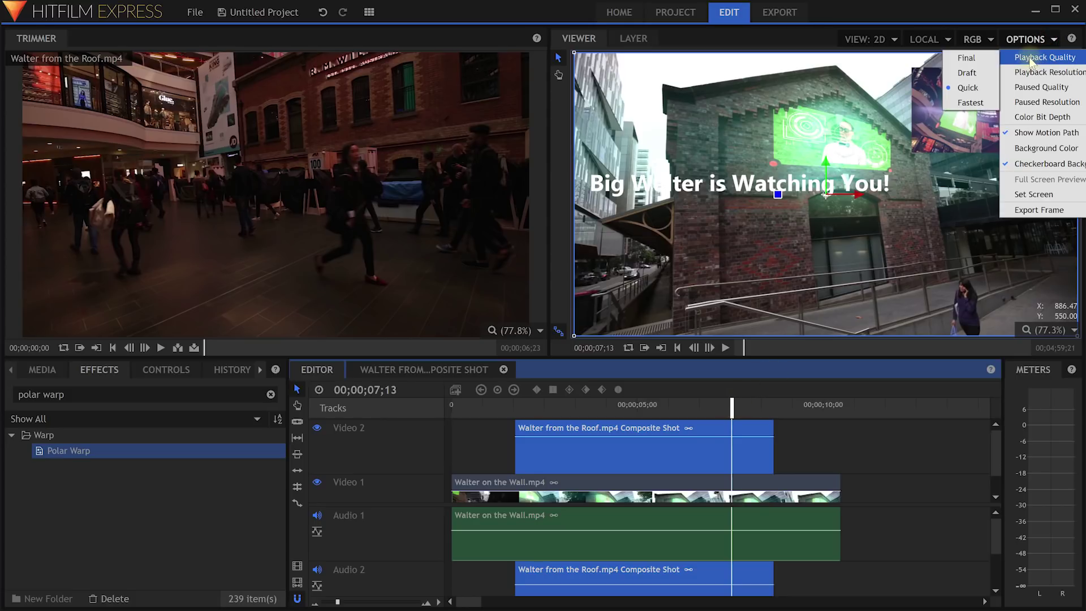
left_click(982, 105)
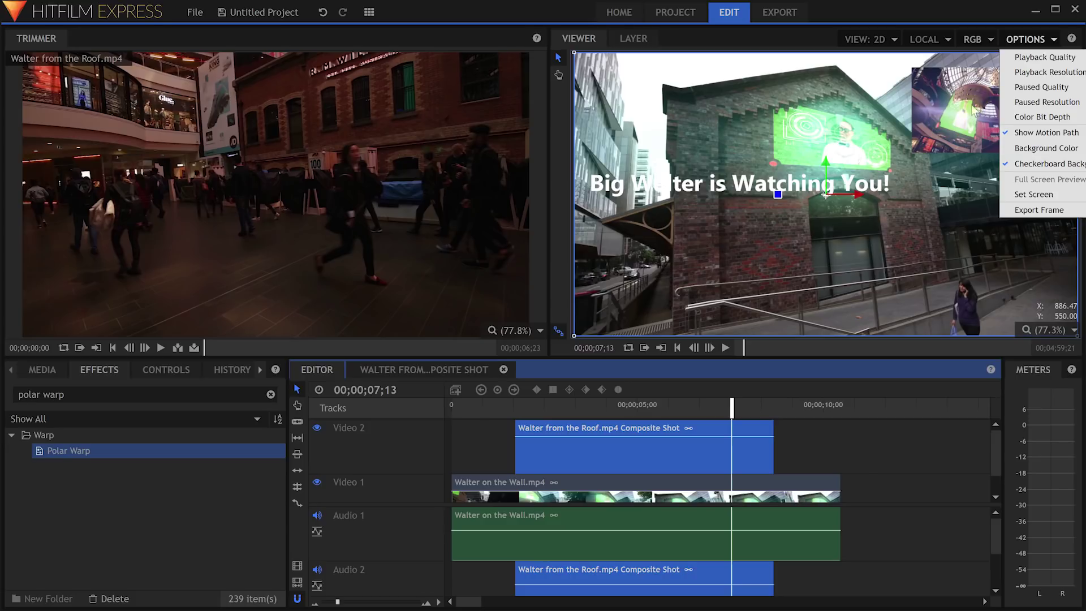
left_click(1053, 41)
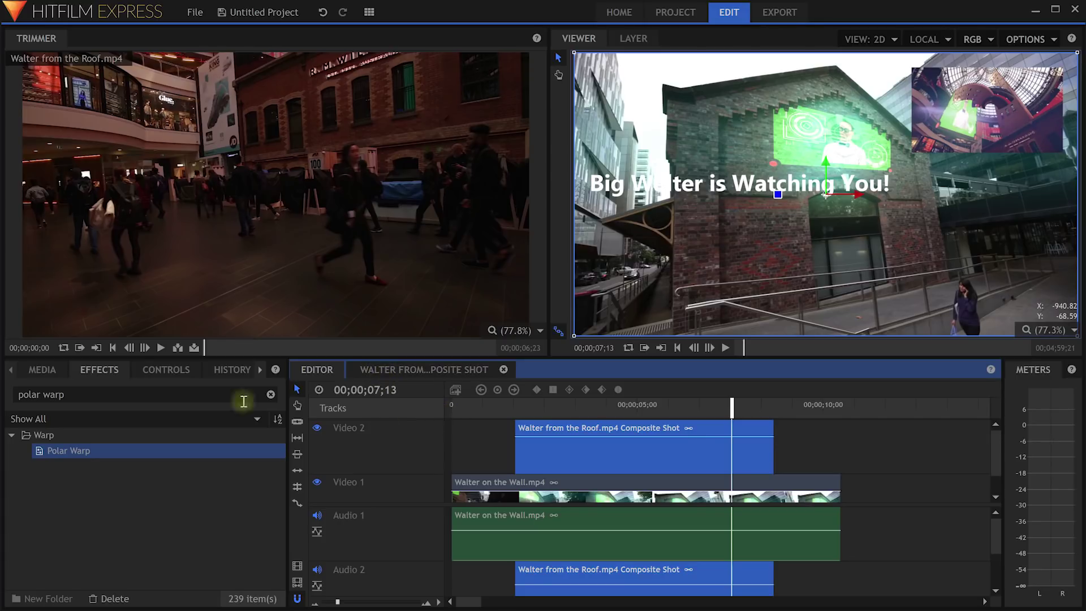
Display the Controls for the composite shot clip's audio and widen that area beside the timeline
left_click(46, 371)
left_click(97, 372)
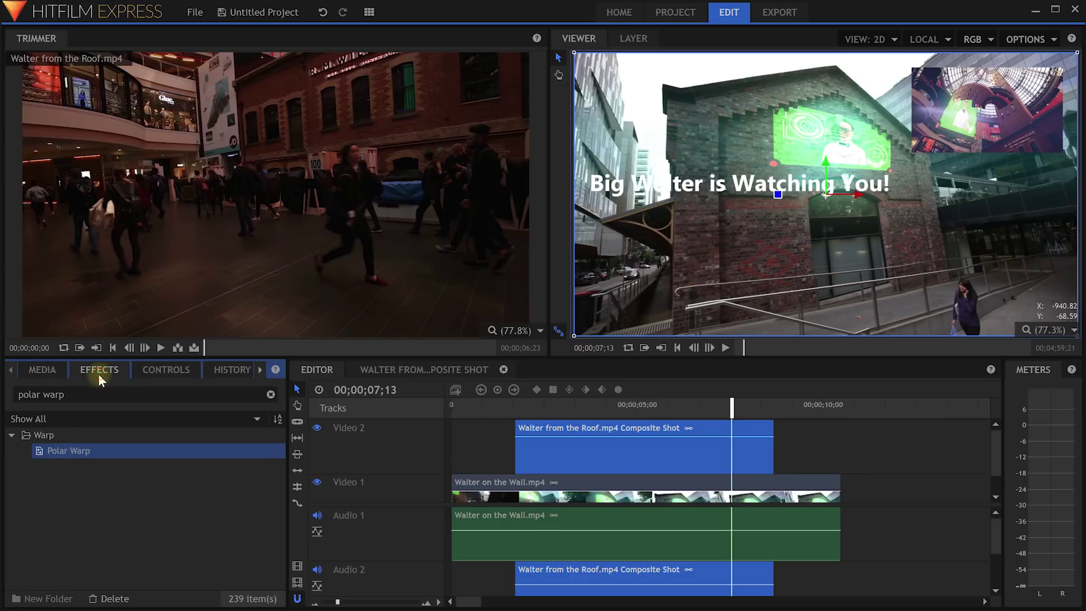
left_click(145, 369)
left_click(273, 405)
left_click_drag(285, 416, 480, 415)
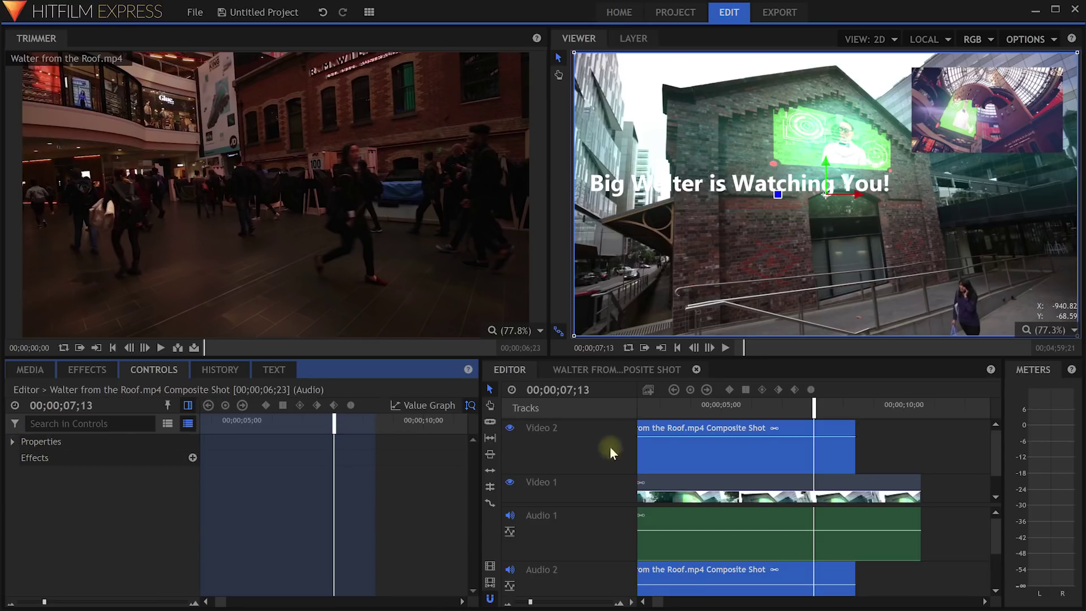
Display the Video 2 composite shot clip's controls with its PiP effect expanded, hide their keyframe timeline and narrow the area
left_click(650, 438)
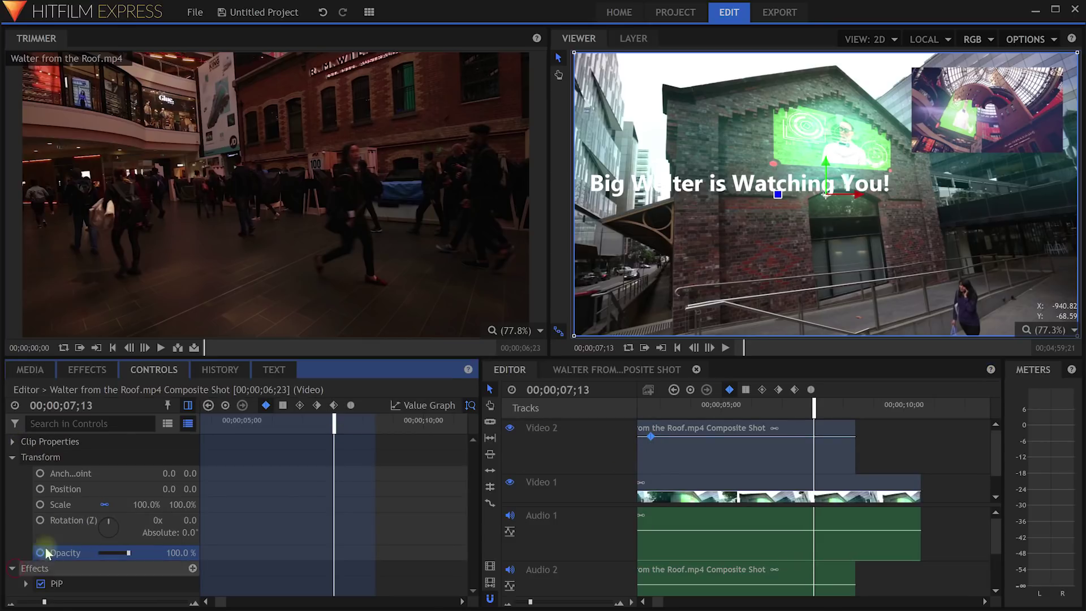
left_click(25, 584)
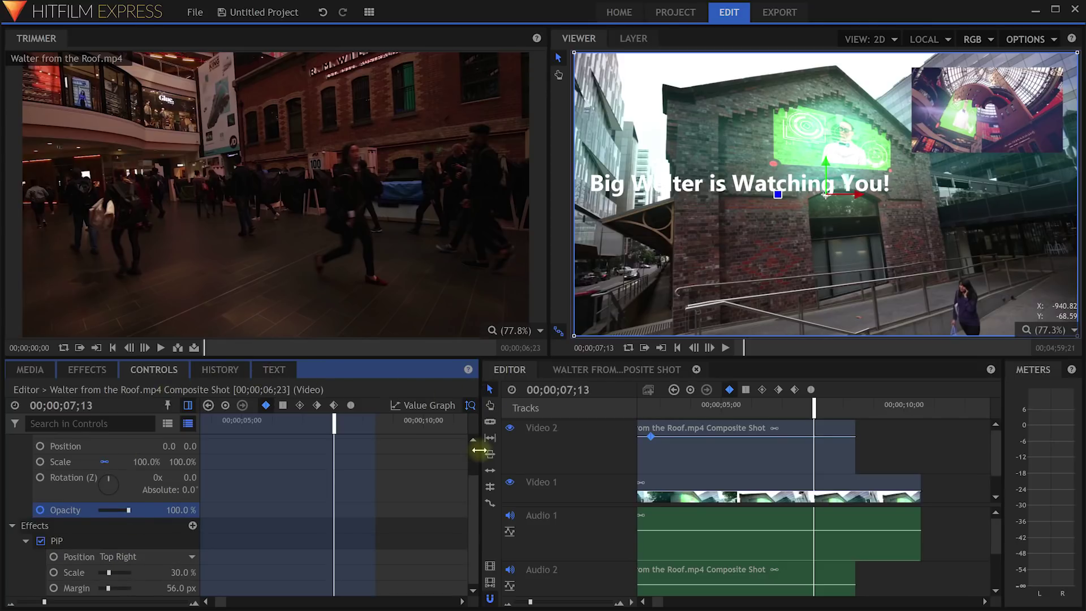
left_click(188, 405)
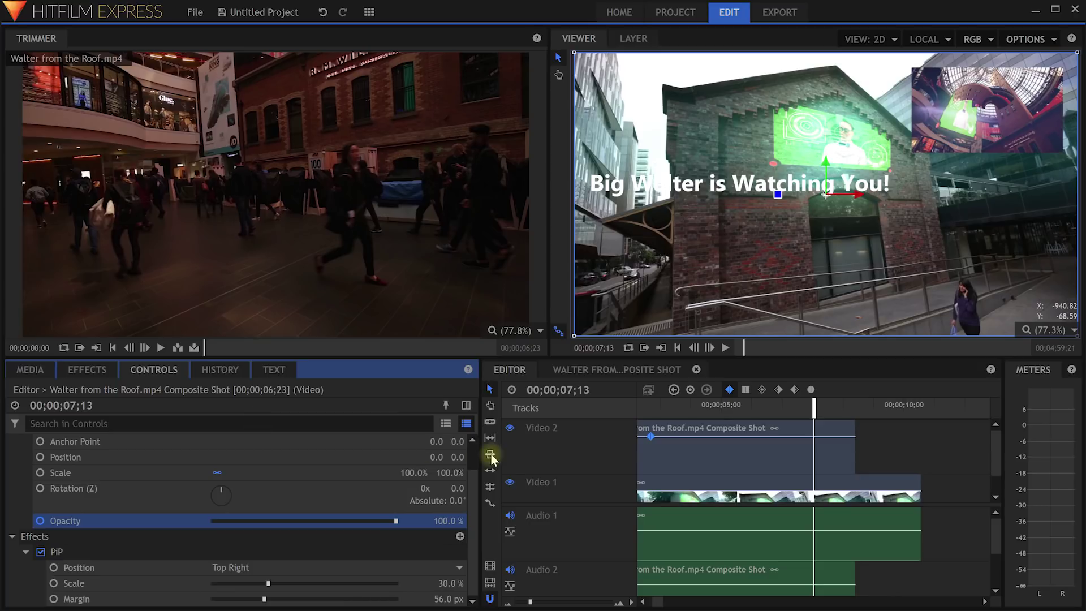
left_click_drag(480, 455, 239, 445)
Open the Walter from the Roof.mp4 composite shot and review its top layer's mask and Polar Warp effect
left_click(373, 370)
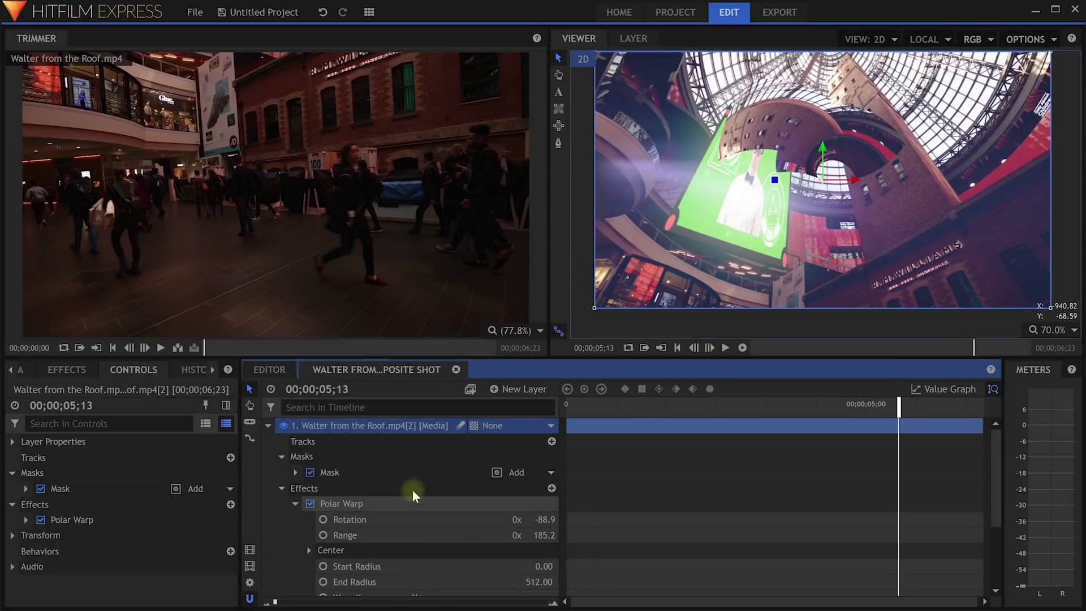
scroll(390, 467, "down", 2)
scroll(382, 486, "down", 1)
scroll(385, 503, "up", 3)
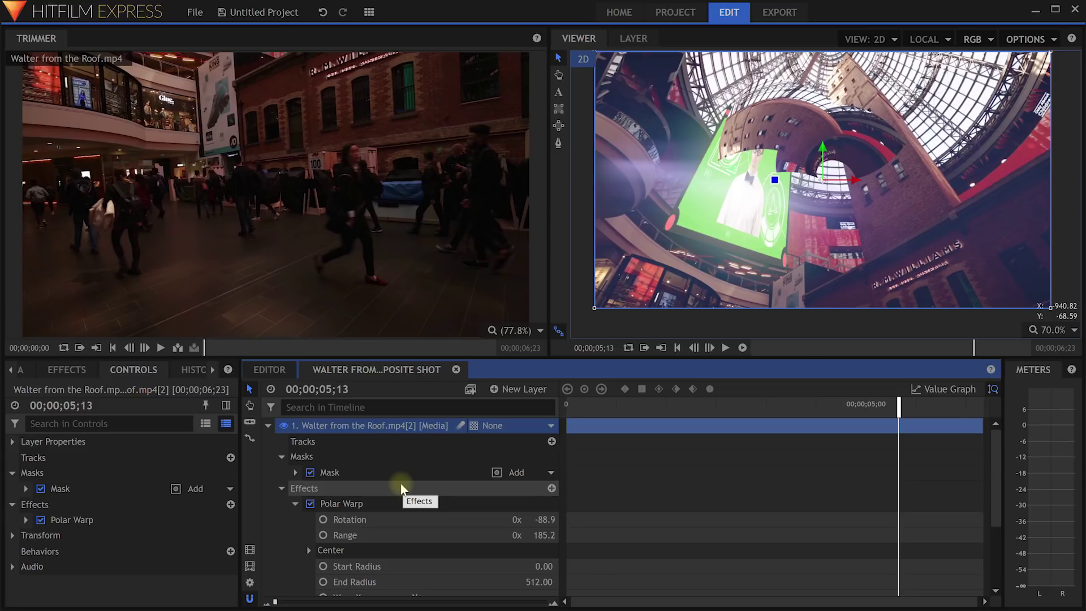
Render a preview of the composite shot starting at 00;00;02;07, and scrub through the cached frames to 00;00;03;10
left_click_drag(899, 405, 705, 405)
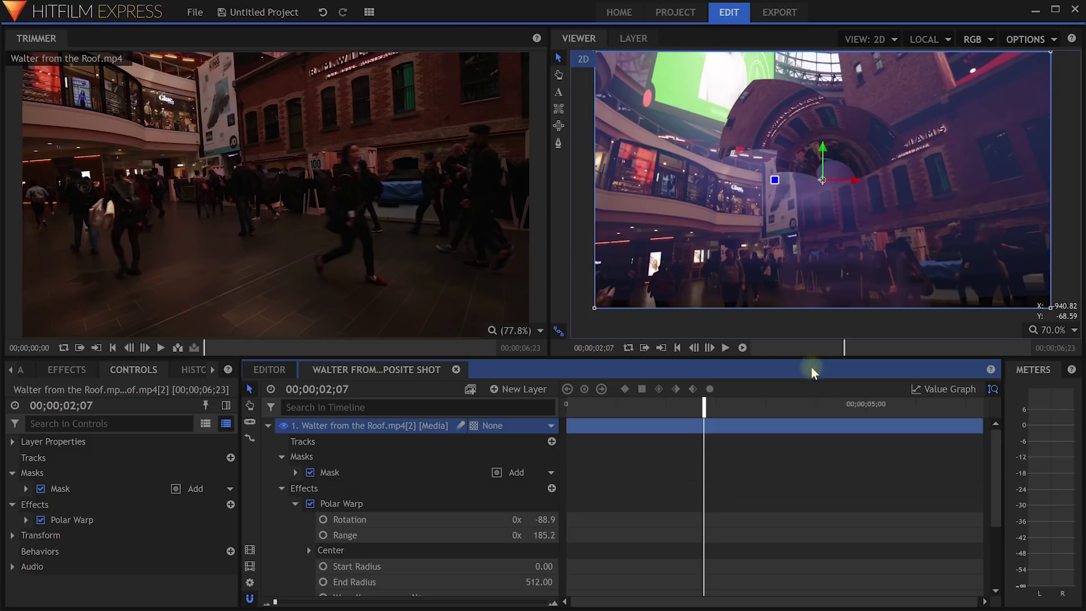
left_click(742, 348)
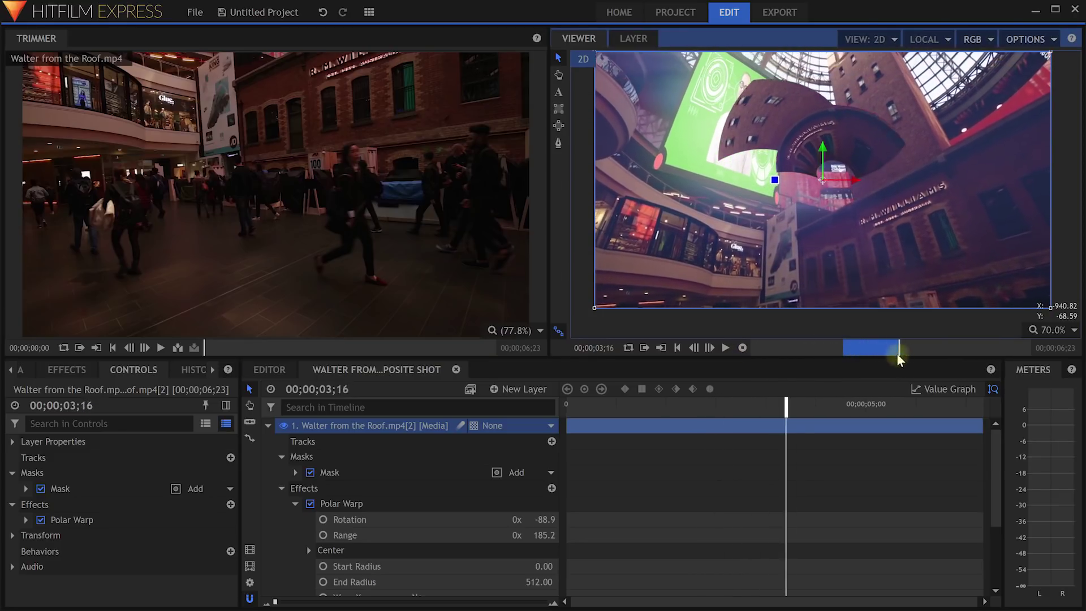
left_click_drag(913, 353, 887, 347)
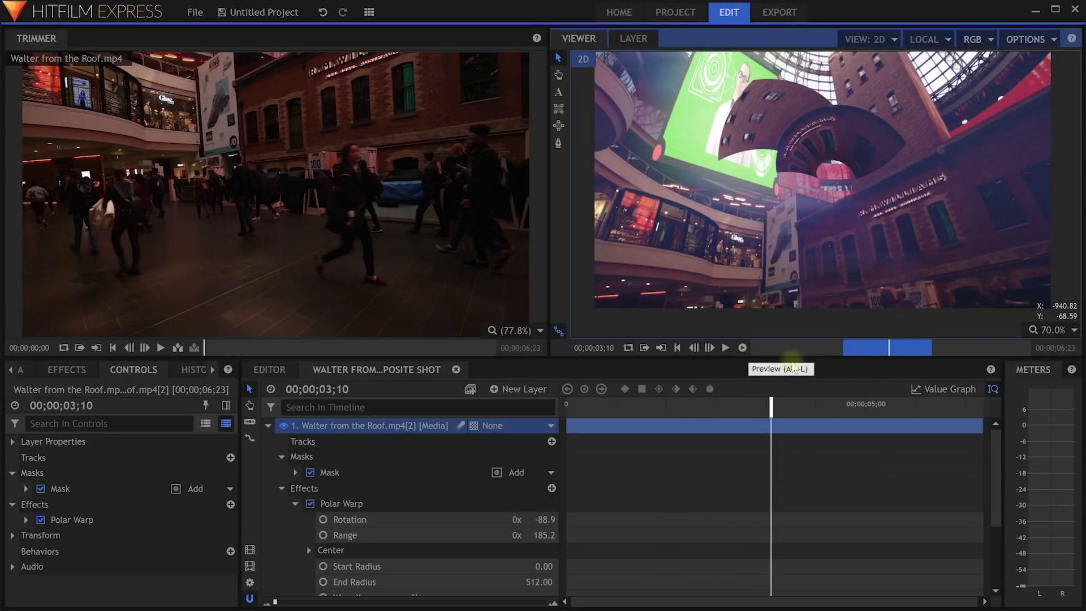
Collapse and re-expand the composite shot's top layer to examine its Polar Warp properties, from Rotation through Reverse
left_click(268, 425)
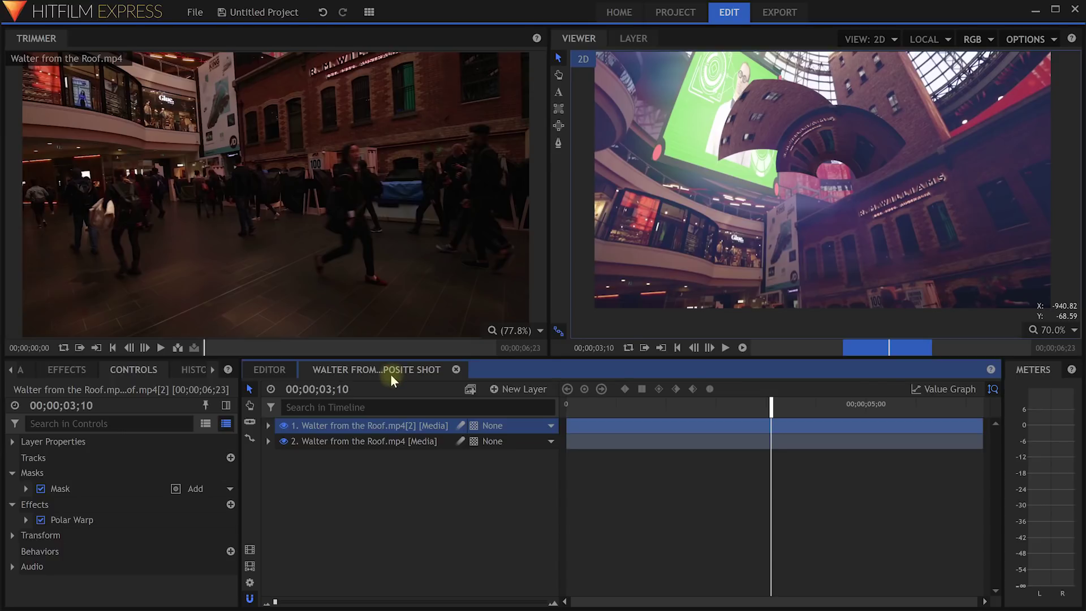
left_click(267, 426)
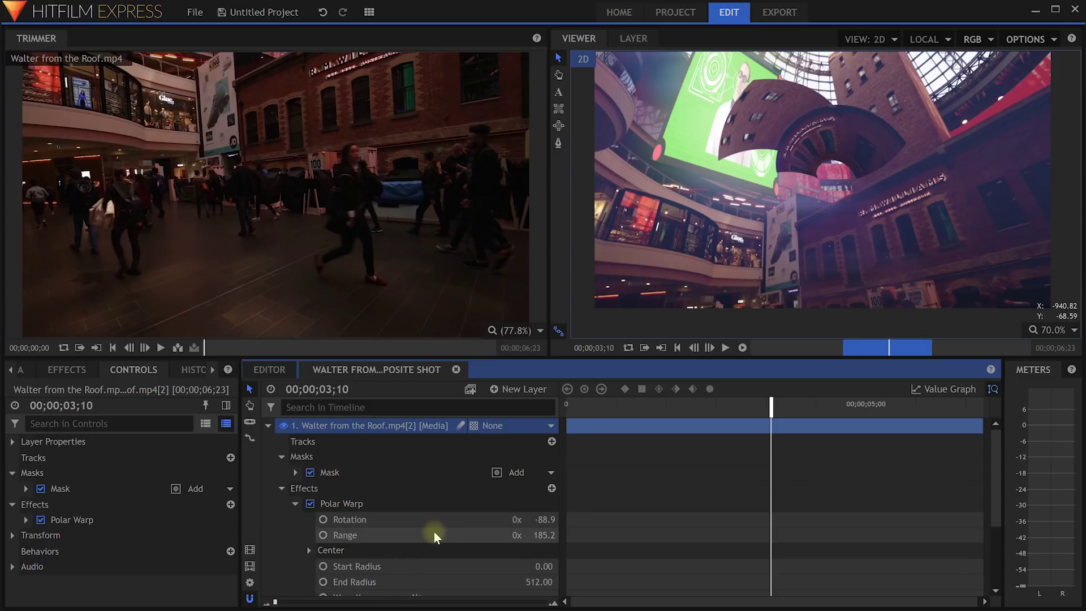
scroll(425, 533, "down", 3)
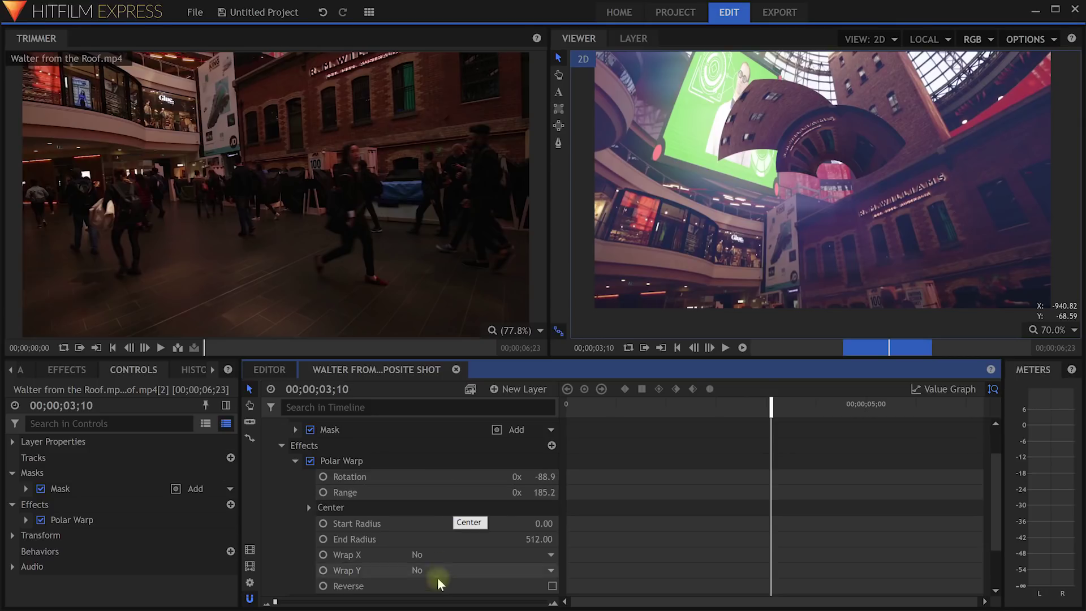
scroll(380, 546, "up", 1)
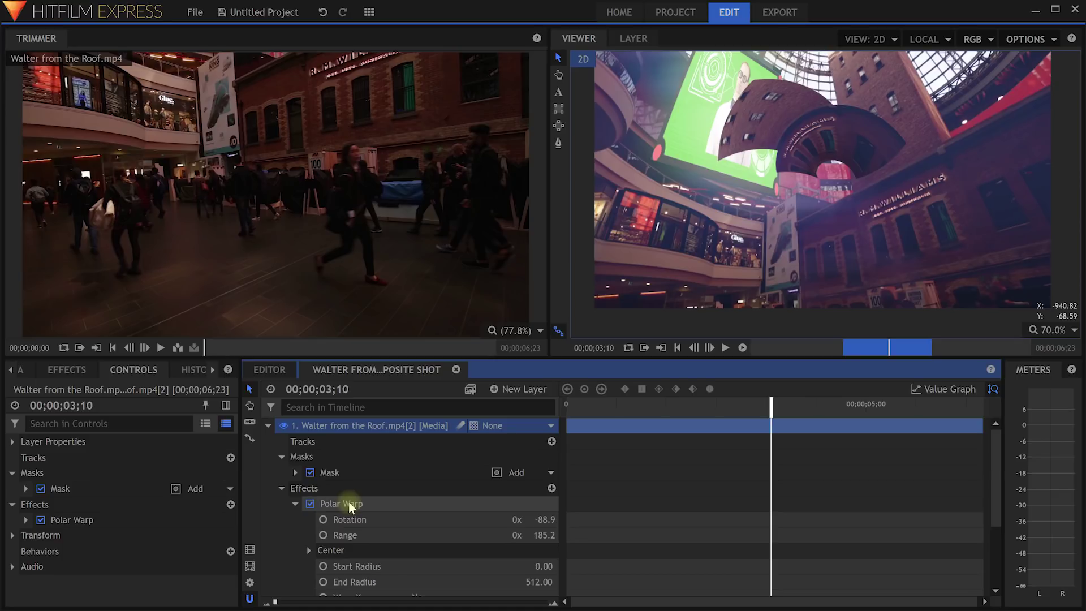
In the main edit timeline, add Walter from the Roof.mp4 directly after the composite shot on Video 2, with the playhead at 00;00;09;11
left_click(262, 369)
left_click(10, 370)
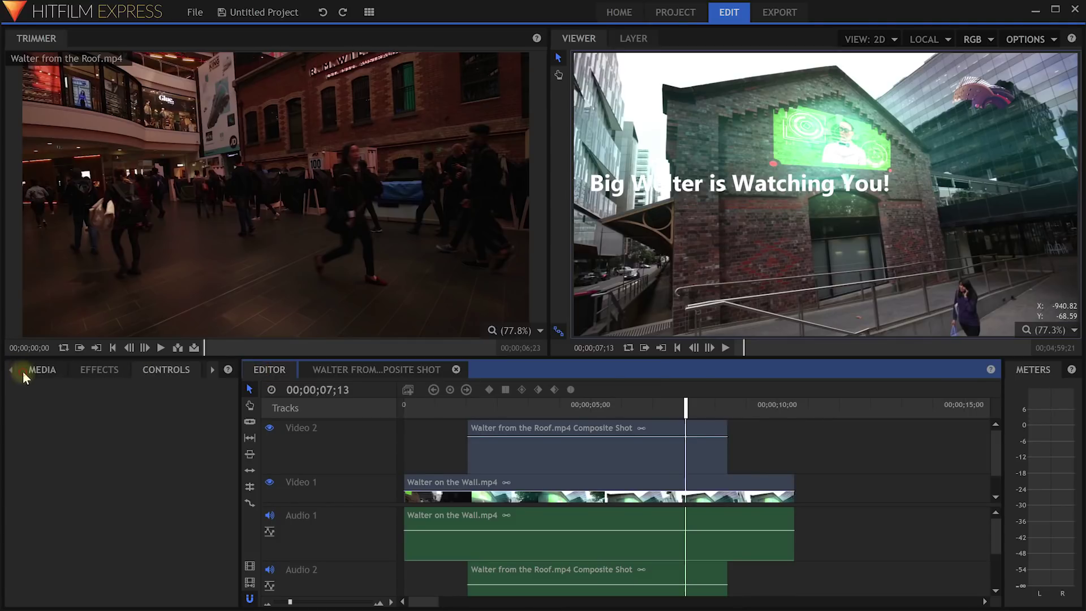
left_click(26, 371)
left_click_drag(48, 474, 740, 457)
left_click(757, 405)
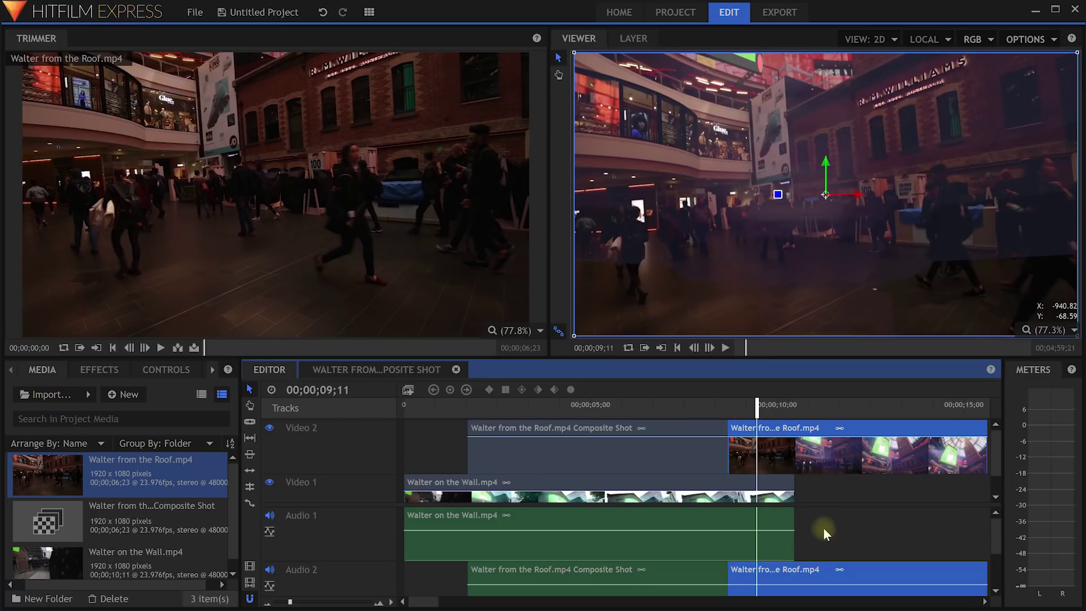
Compare the clip commands offered for the Roof and Wall clips selected together with those for the Roof clip alone
left_click(771, 519, "ctrl")
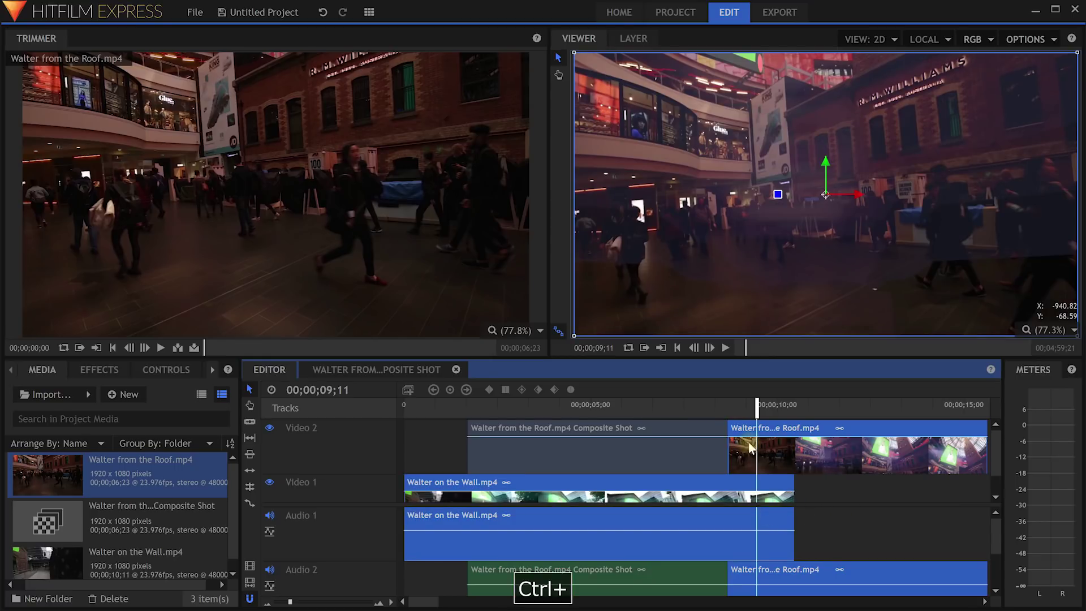
right_click(738, 517)
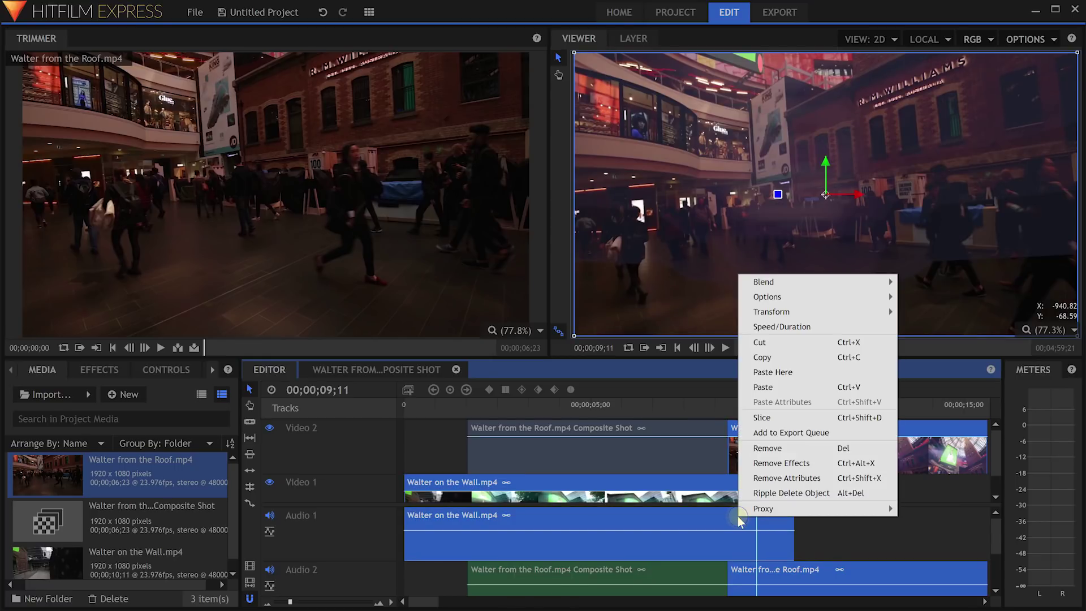
left_click(801, 429)
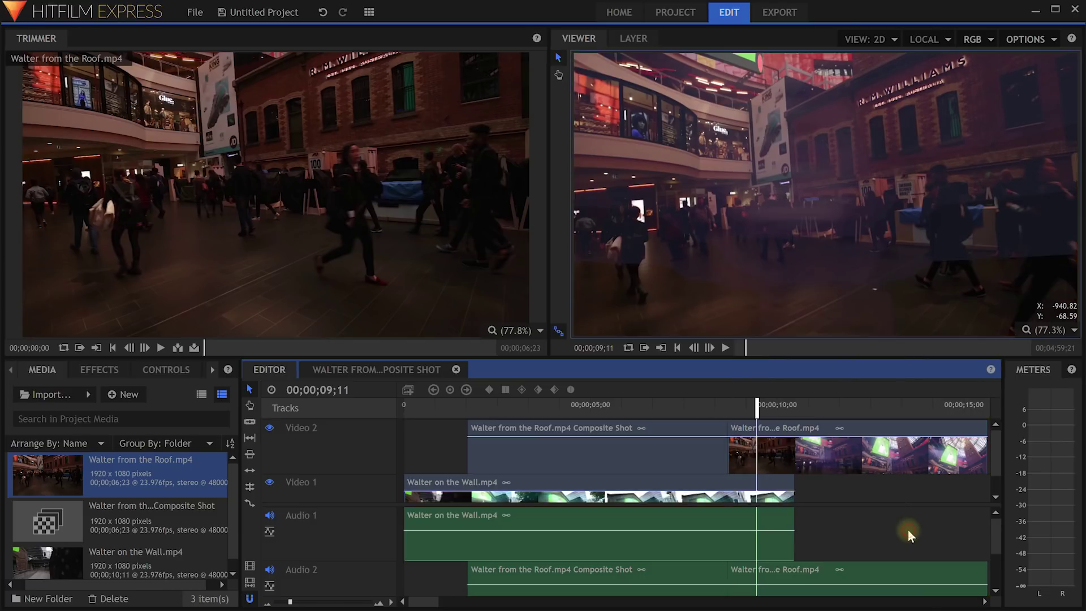
right_click(756, 452)
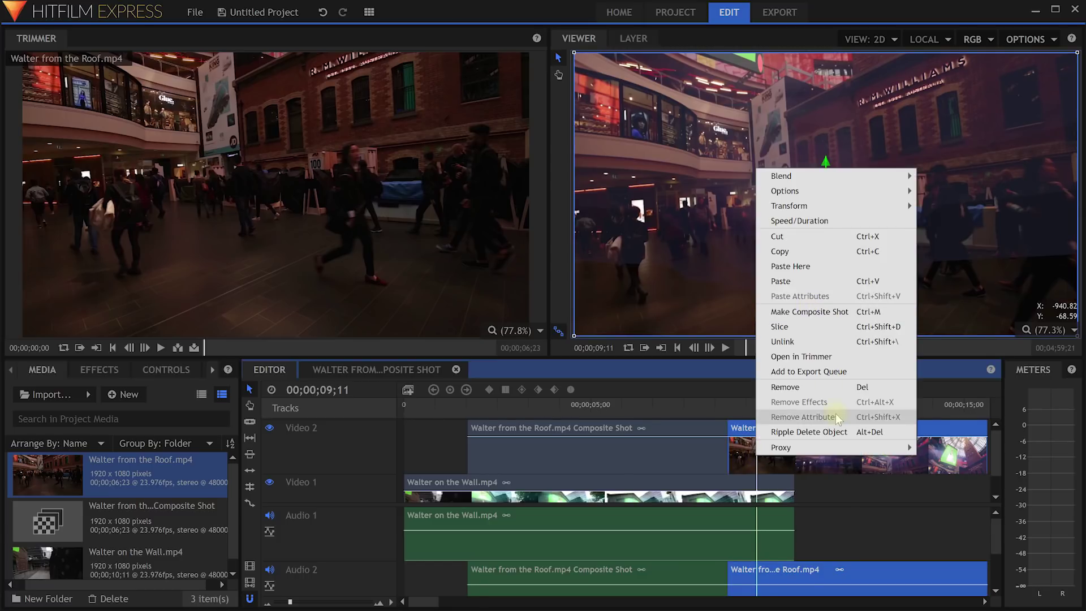
left_click(839, 498)
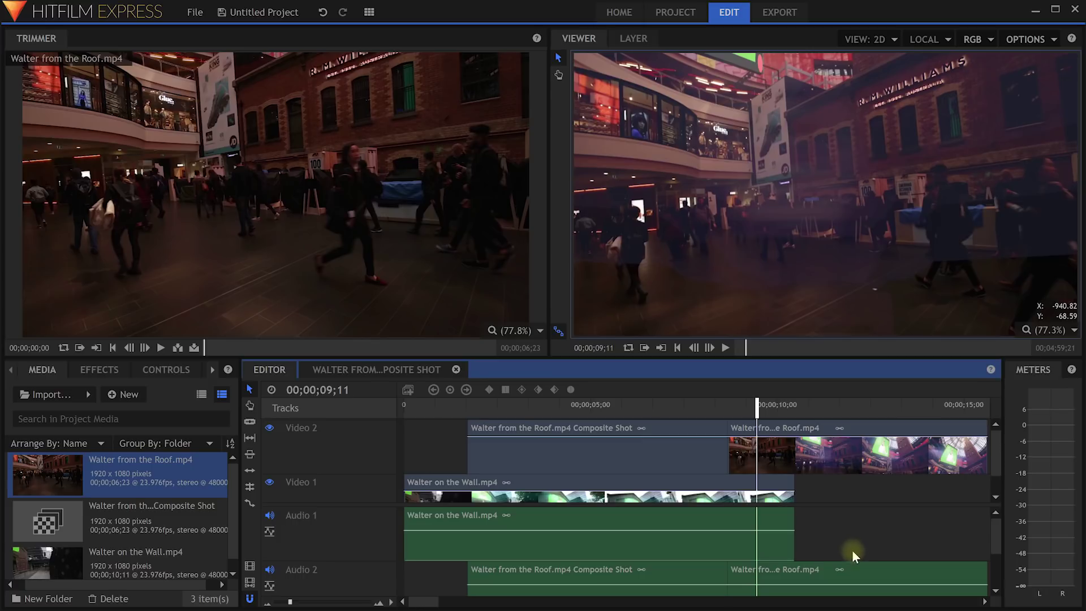
Select all timeline clips and check which clip commands are offered for the whole selection
key("ctrl+a")
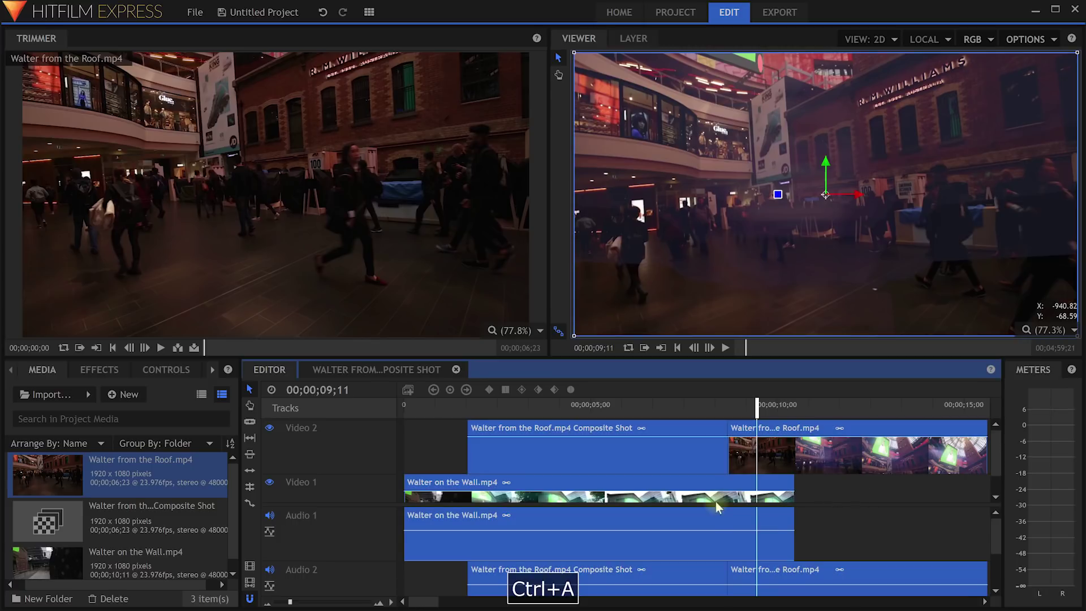
right_click(720, 515)
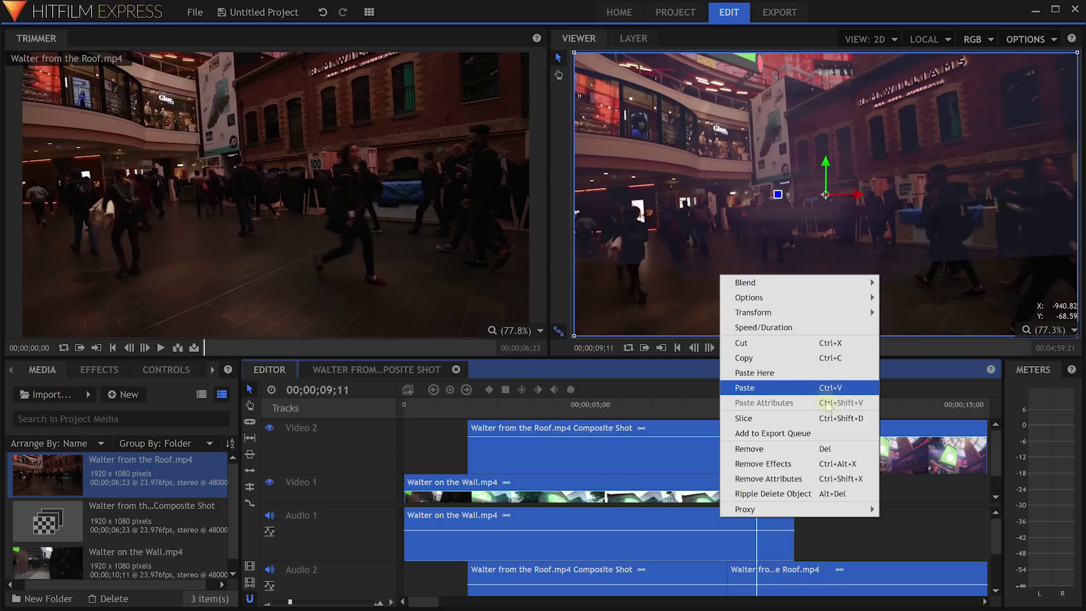
left_click(891, 499)
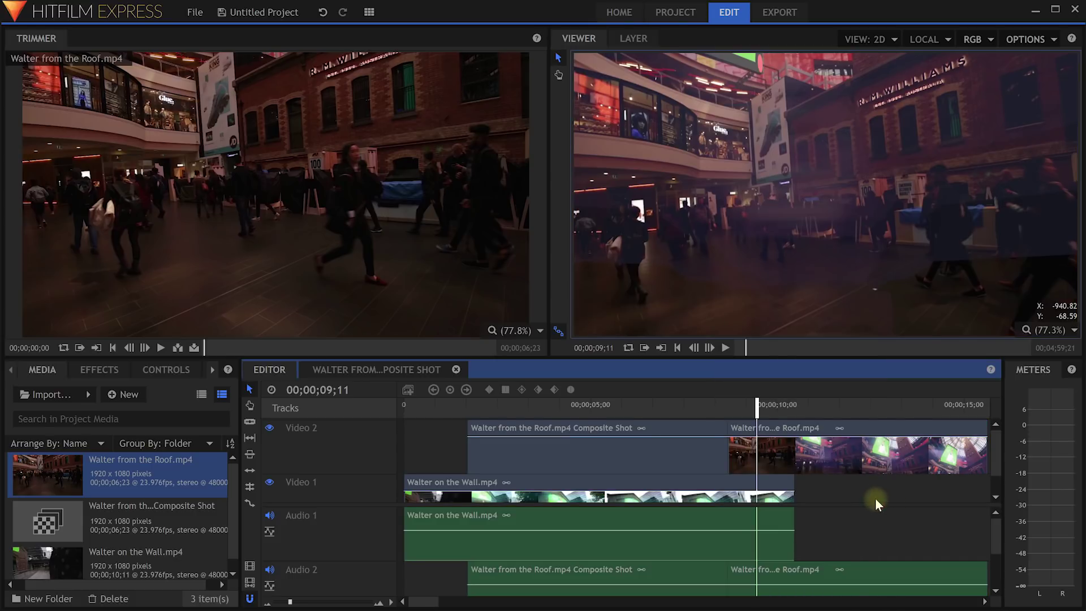